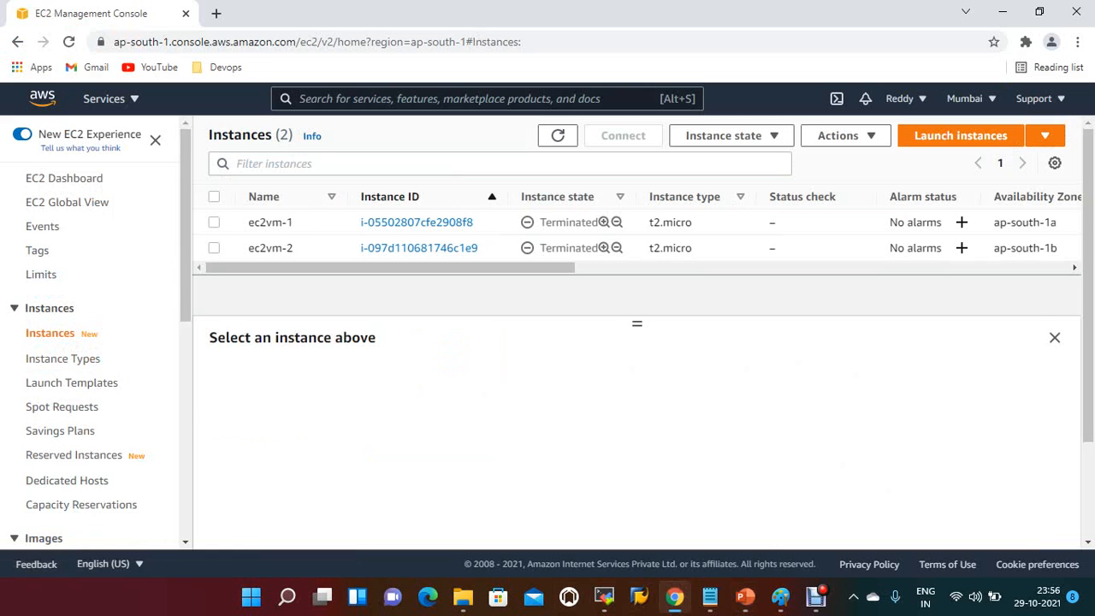
Step: Start launching a new EC2 instance from the 64-bit (x86) Amazon Linux 2 AMI with the t2.micro type
{"action": "left_click", "coordinate": [959, 136]}
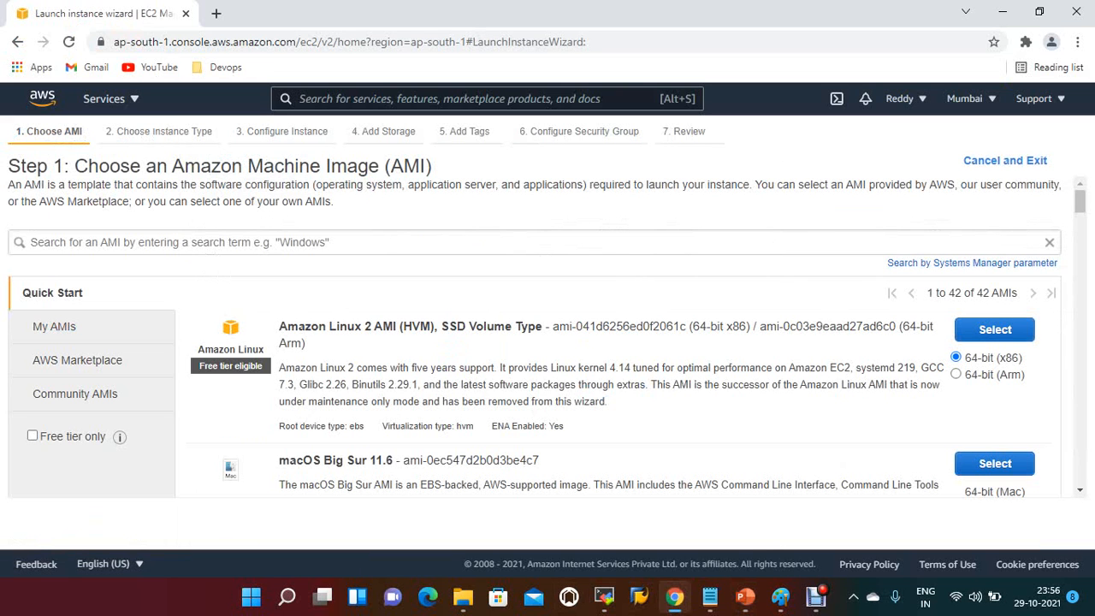
{"action": "left_click", "coordinate": [995, 330]}
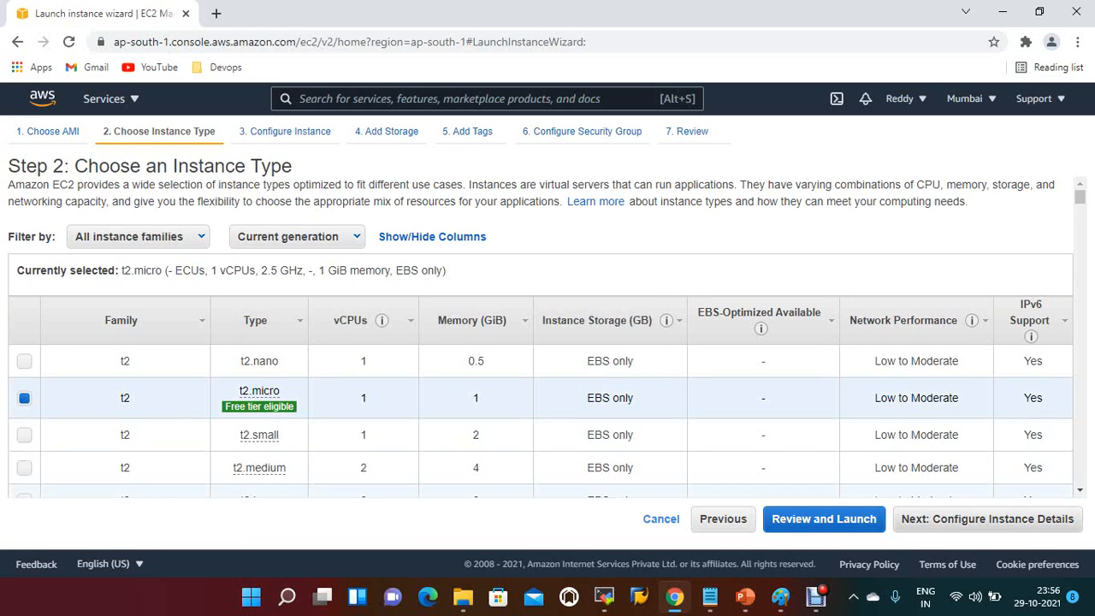
{"action": "left_click", "coordinate": [987, 518]}
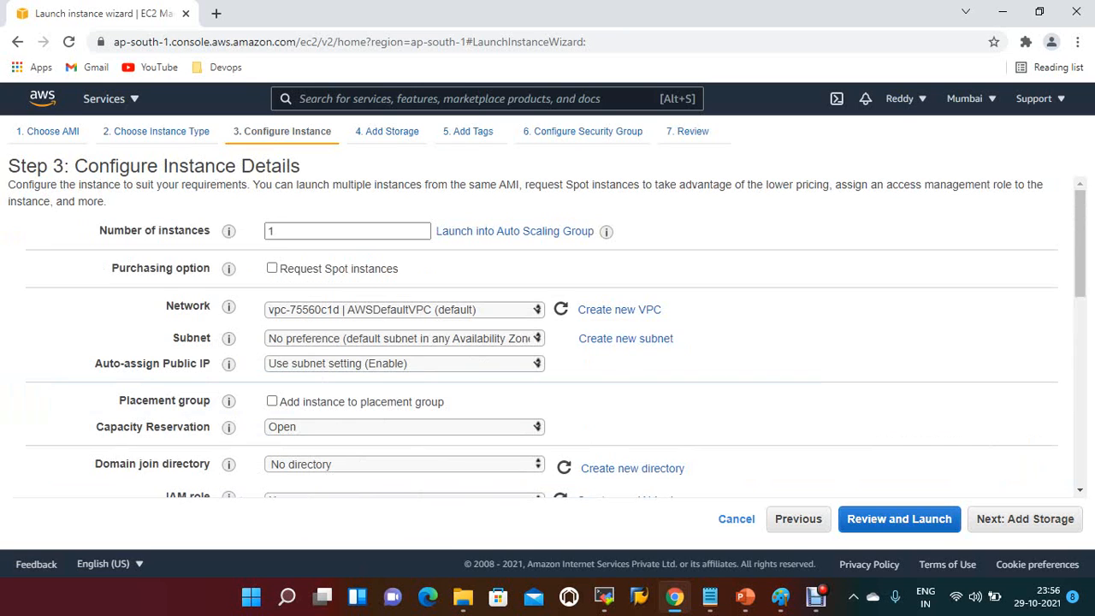
Step: Place the instance in the default subnet AWSDefaultSubnet-1a (ap-south-1a) and continue to the storage settings
{"action": "left_click", "coordinate": [404, 339]}
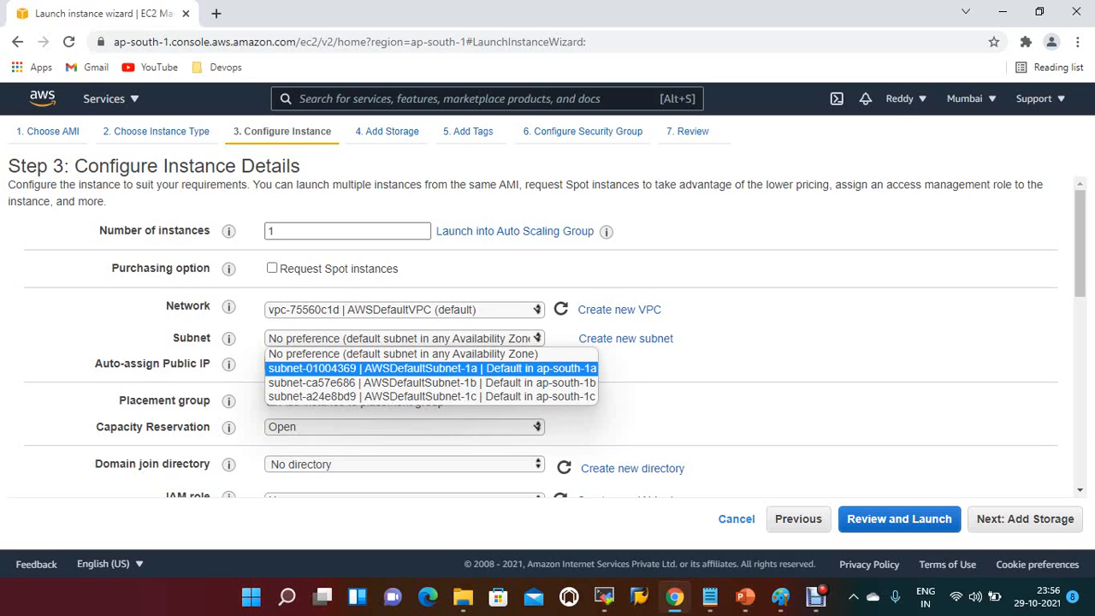
{"action": "key", "text": "Return"}
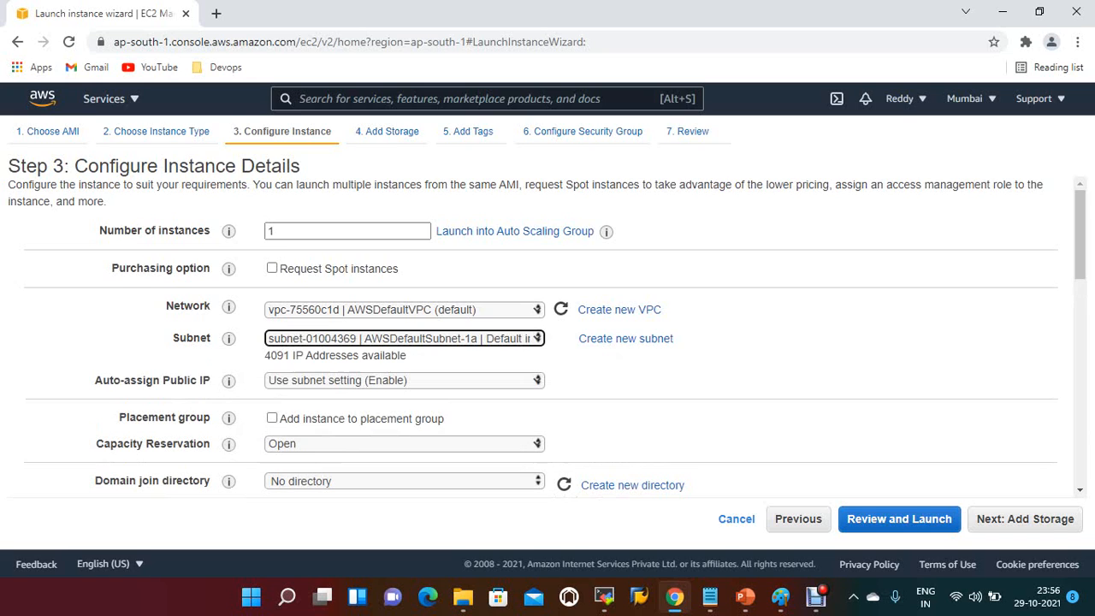
{"action": "left_click", "coordinate": [1025, 519]}
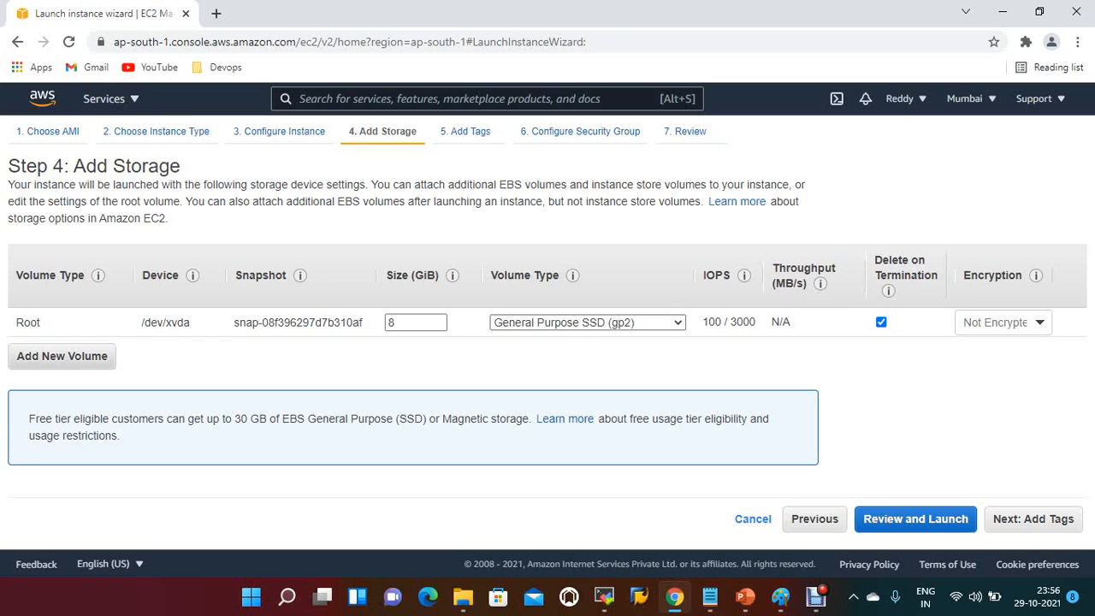
{"action": "left_click", "coordinate": [62, 356]}
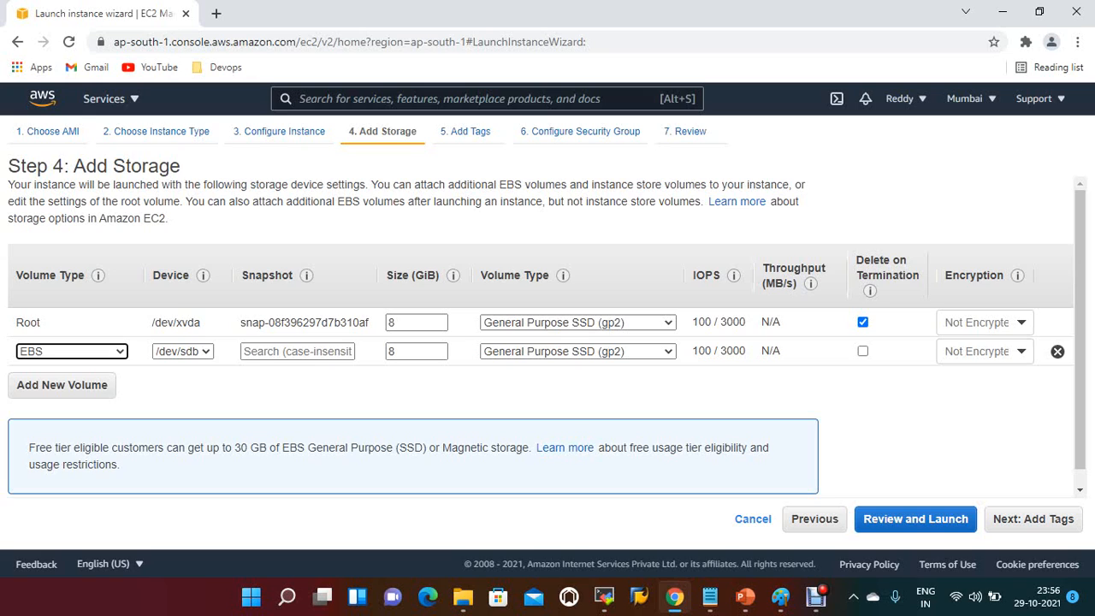
{"action": "left_click", "coordinate": [1058, 352]}
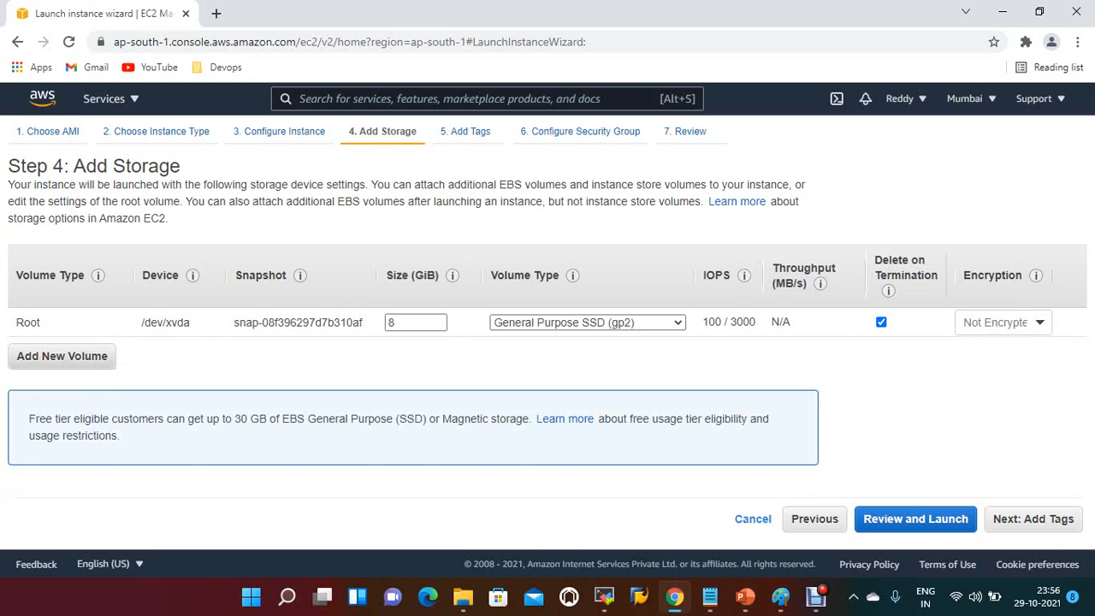
{"action": "left_click", "coordinate": [61, 356]}
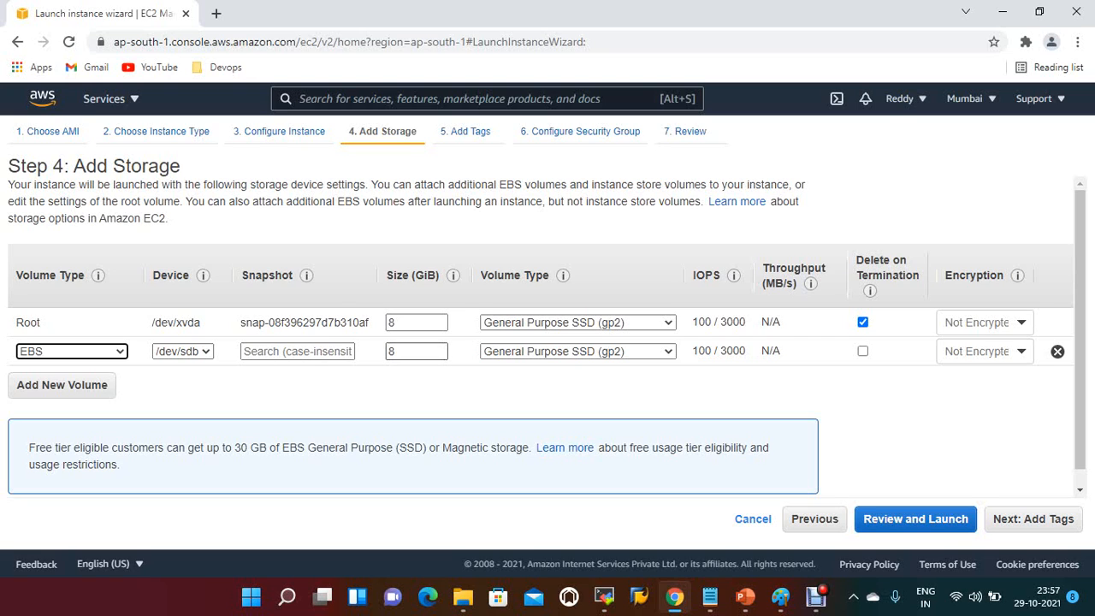
{"action": "mouse_move", "coordinate": [719, 350]}
{"action": "left_click", "coordinate": [1057, 352]}
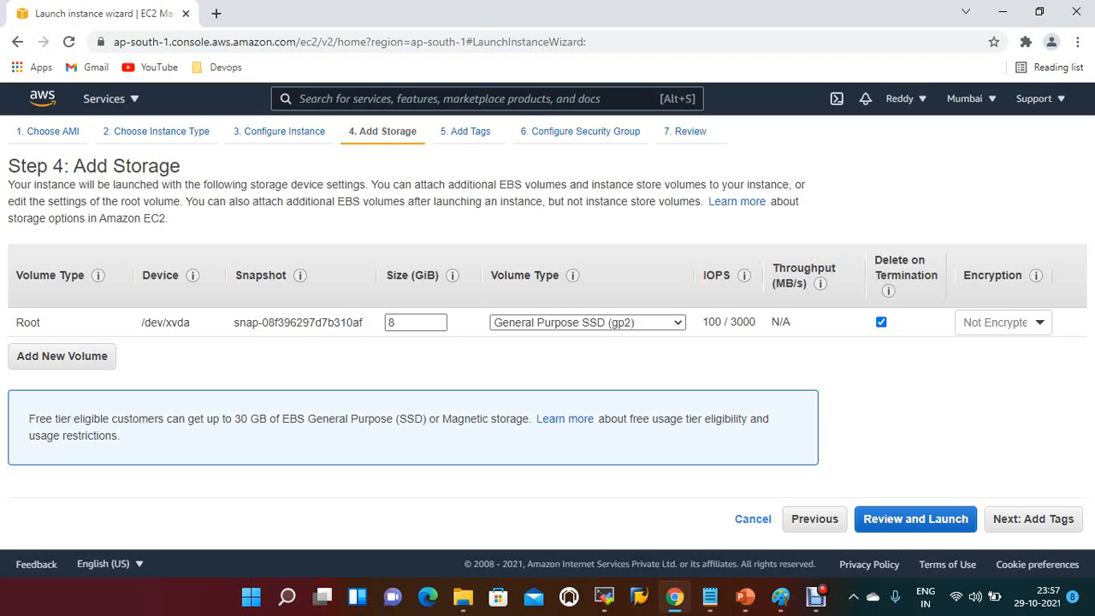
Step: Keep only the root volume and add a tag with key Name and value webvm1
{"action": "left_click", "coordinate": [1033, 518]}
{"action": "left_click", "coordinate": [38, 401]}
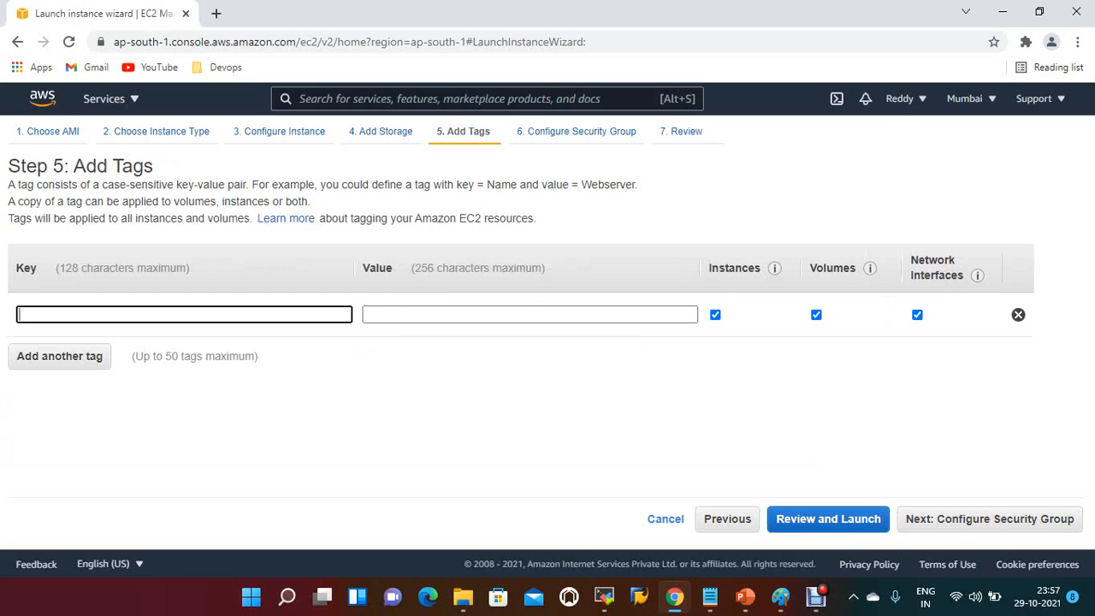
{"action": "type", "text": "Name"}
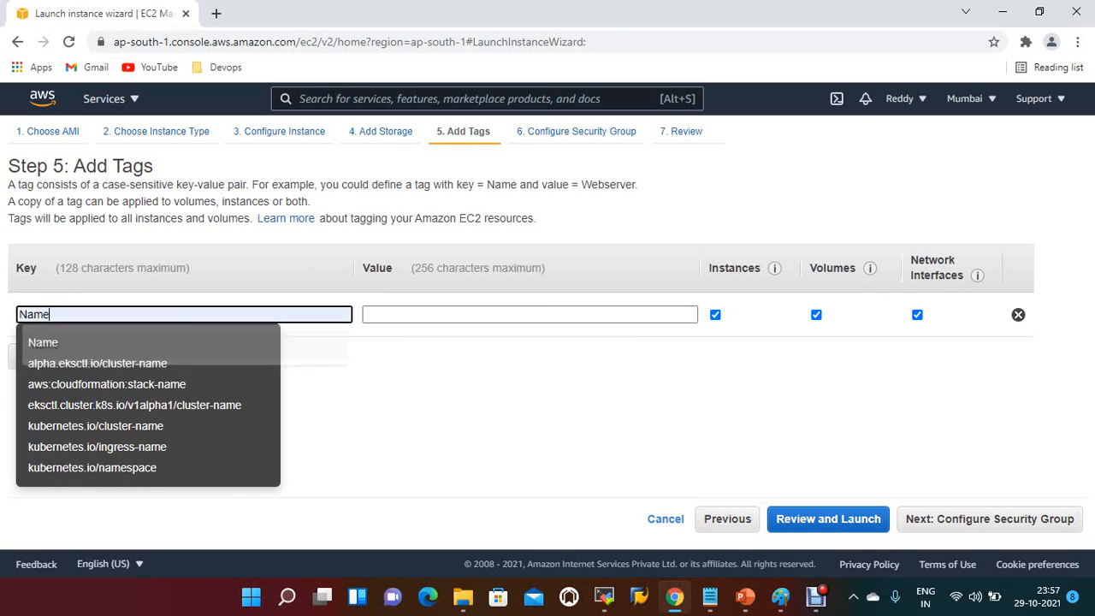
{"action": "key", "text": "Tab"}
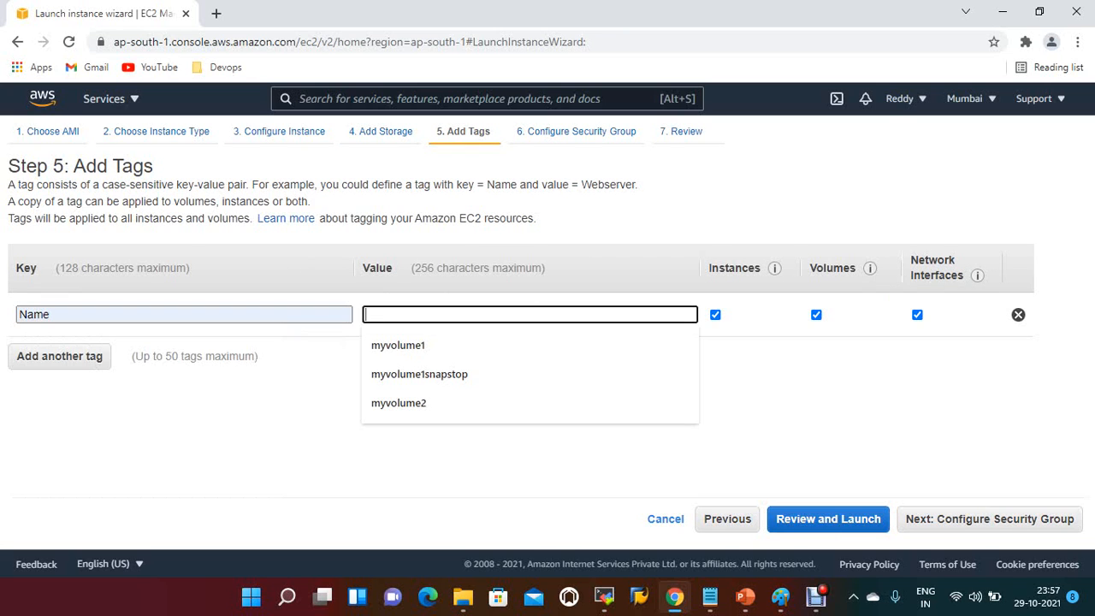
{"action": "type", "text": "a"}
{"action": "key", "text": "BackSpace"}
{"action": "type", "text": "web"}
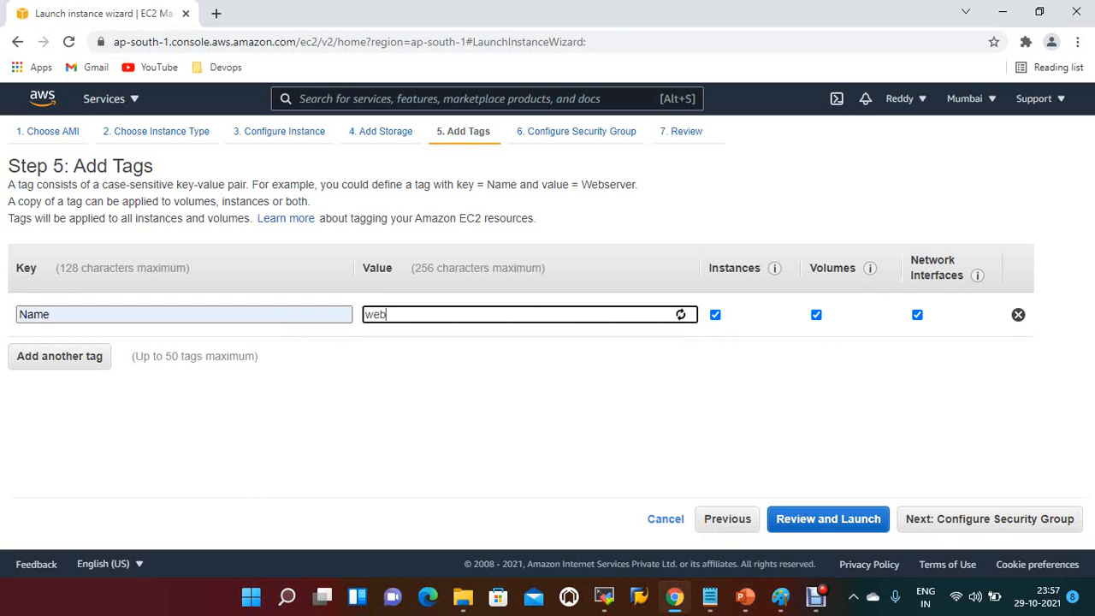
{"action": "type", "text": "vm1"}
Step: Assign the existing security group Devops-SG to the webvm1 instance
{"action": "left_click", "coordinate": [990, 518]}
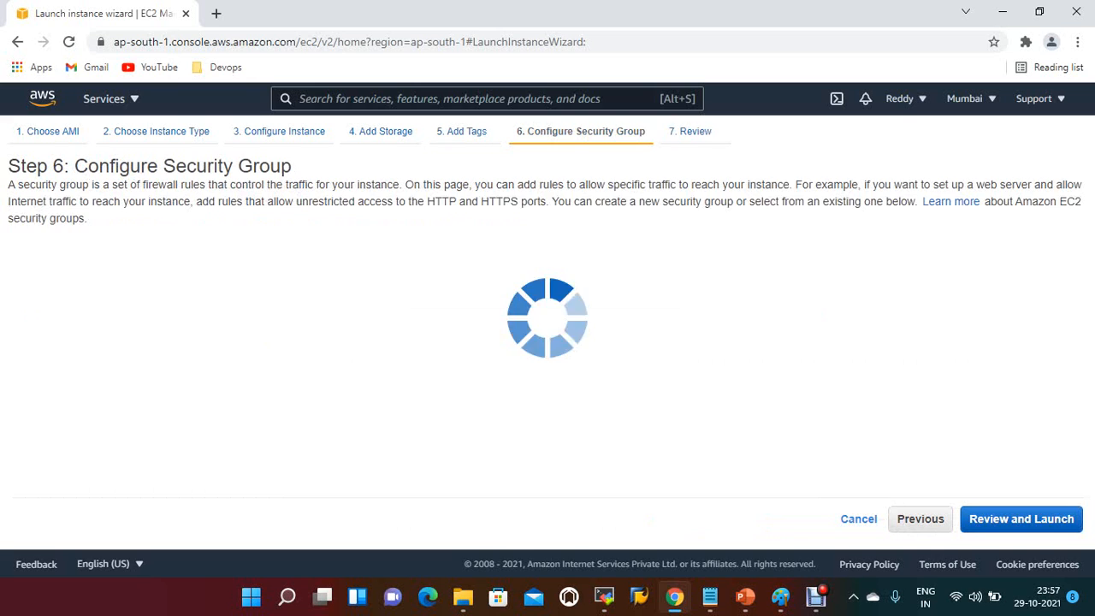
{"action": "left_click", "coordinate": [254, 265]}
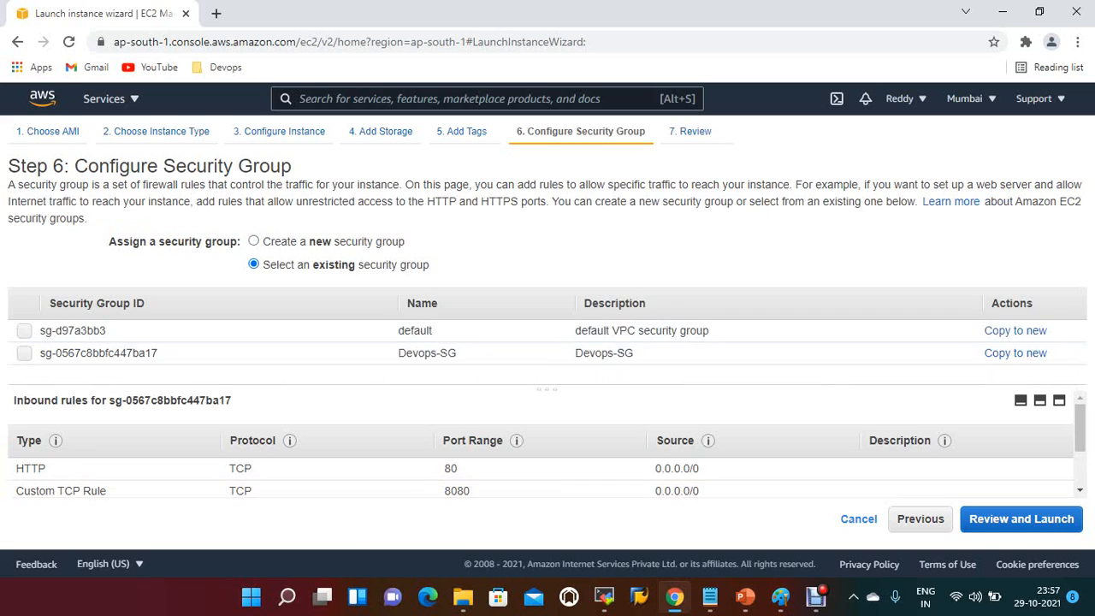
{"action": "left_click", "coordinate": [24, 353]}
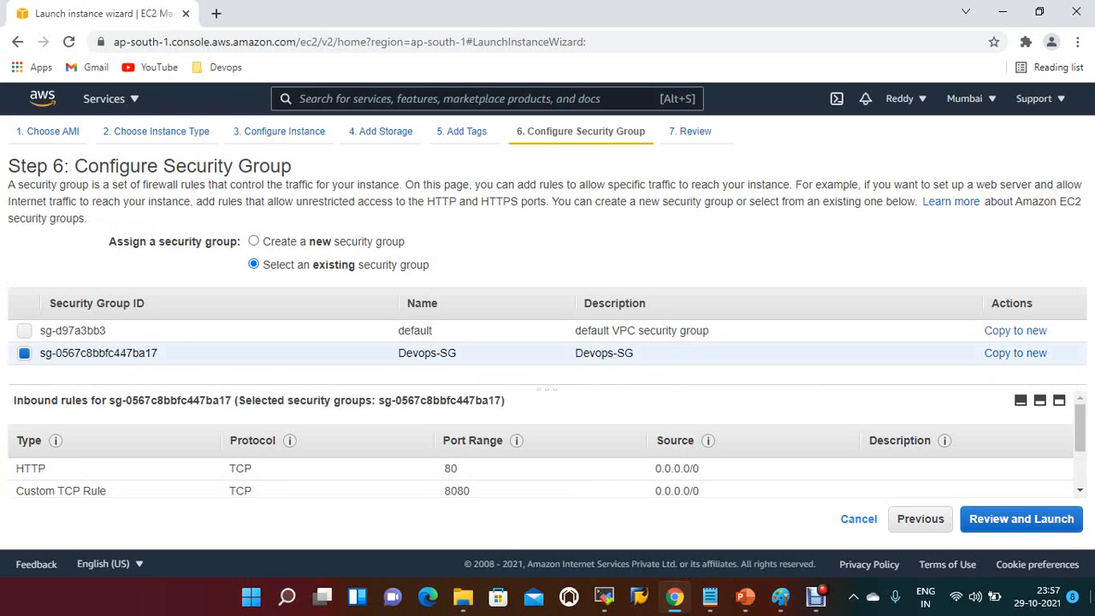
Step: Review and launch webvm1 with the existing devops21 key pair, acknowledging access to its private key, and view the launched instance
{"action": "left_click", "coordinate": [1021, 519]}
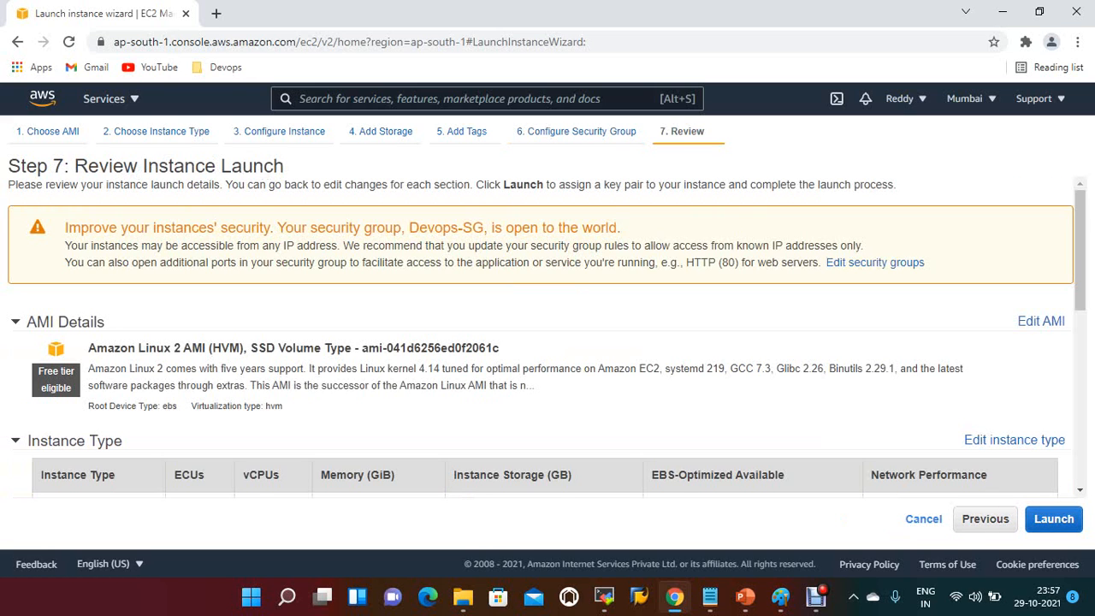
{"action": "scroll", "coordinate": [548, 342], "scroll_direction": "down", "scroll_amount": 1}
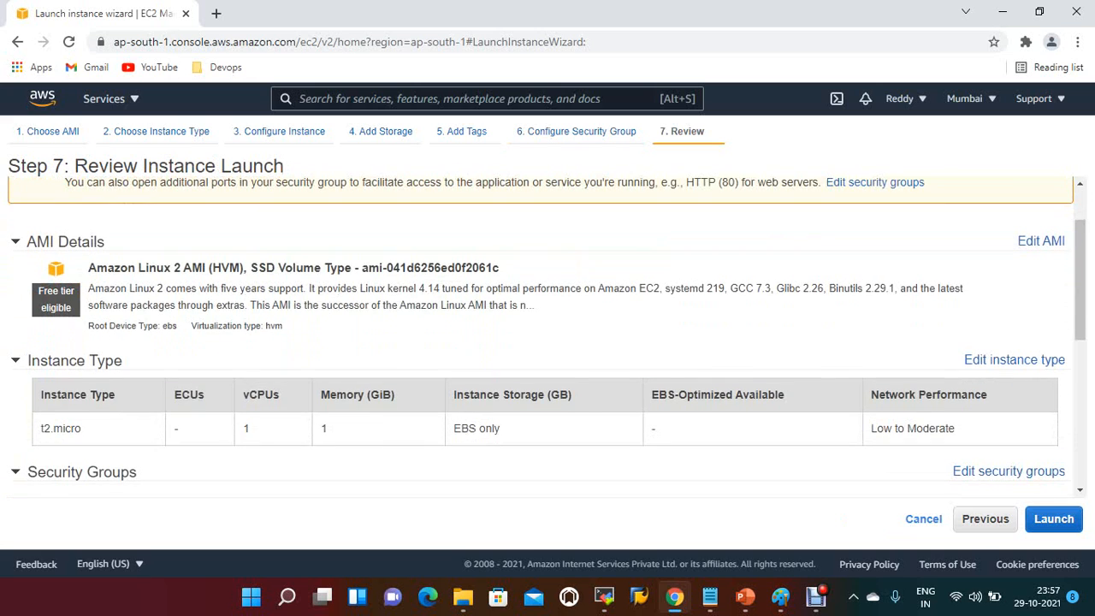
{"action": "left_click", "coordinate": [1054, 519]}
{"action": "left_click", "coordinate": [314, 412]}
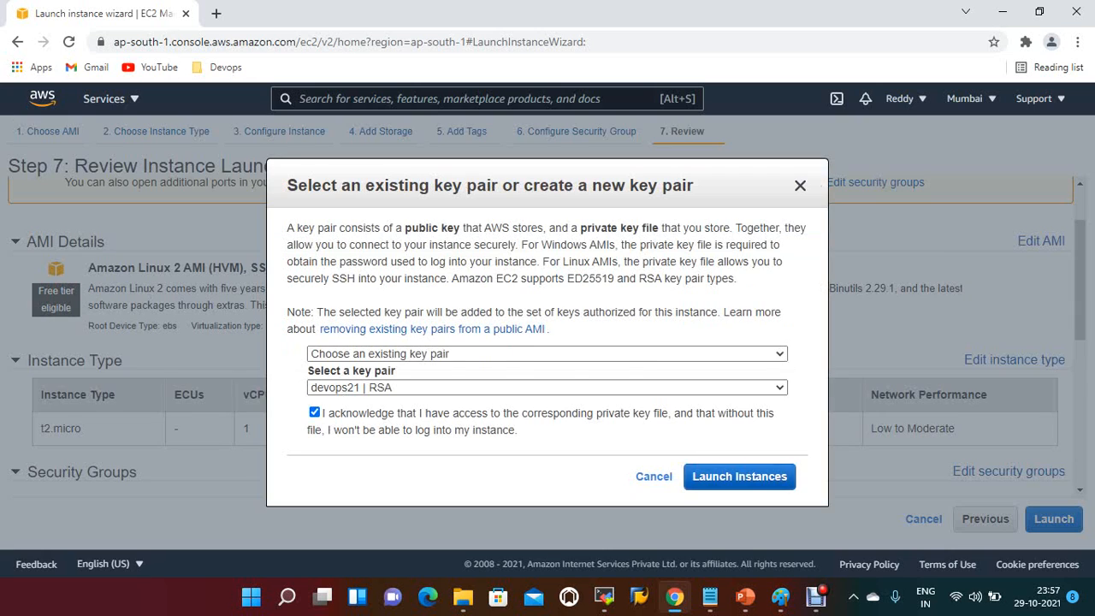
{"action": "left_click", "coordinate": [740, 476]}
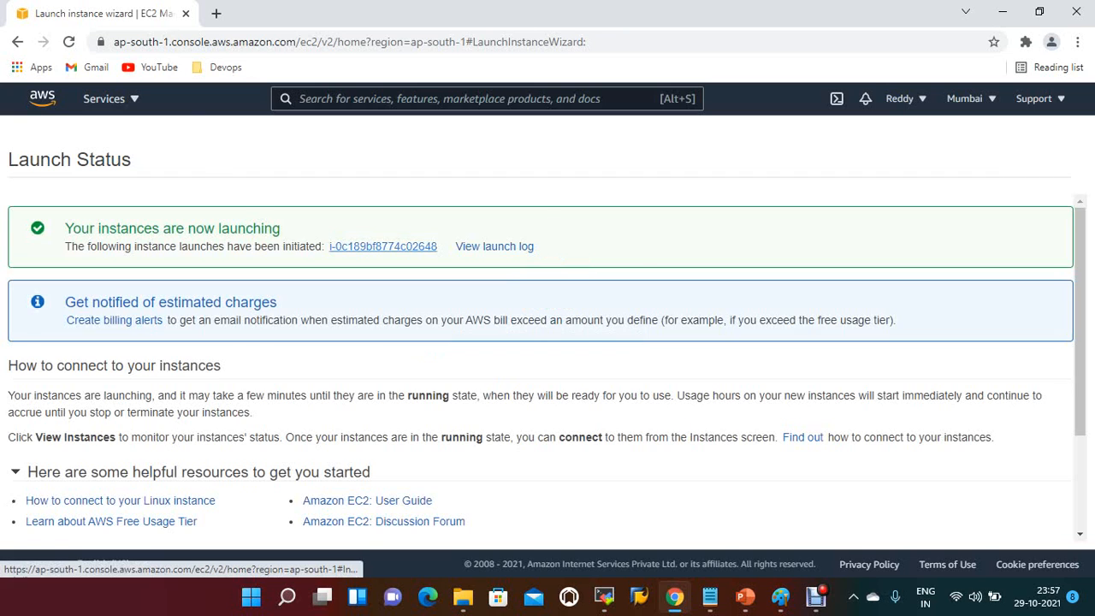
{"action": "left_click", "coordinate": [382, 246]}
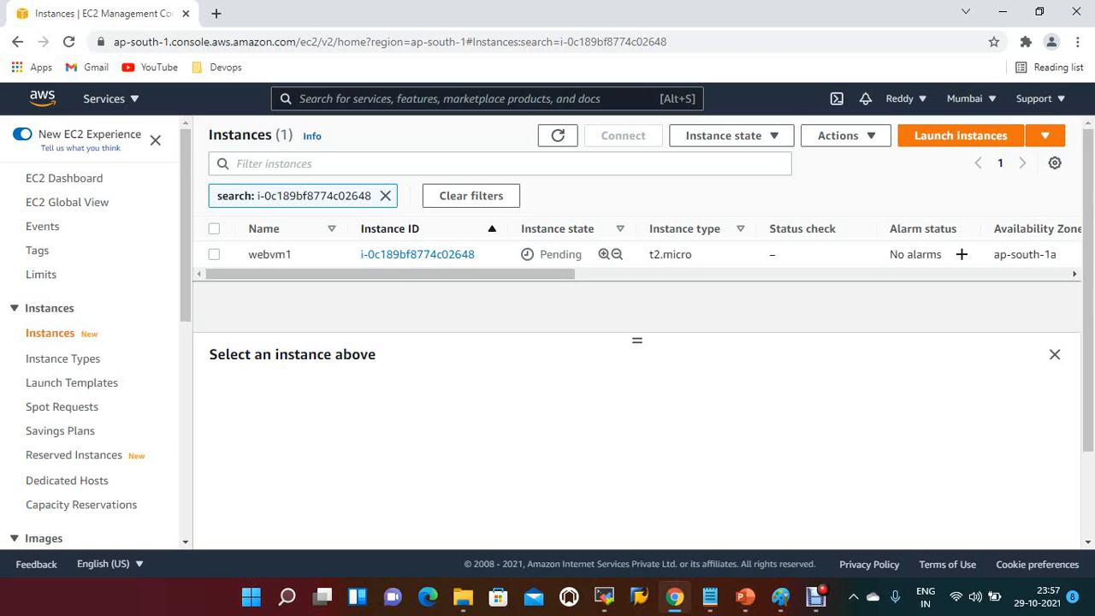
Step: Start launching a second EC2 instance from the Amazon Linux 2 AMI, keeping the t2.micro type
{"action": "left_click", "coordinate": [960, 135]}
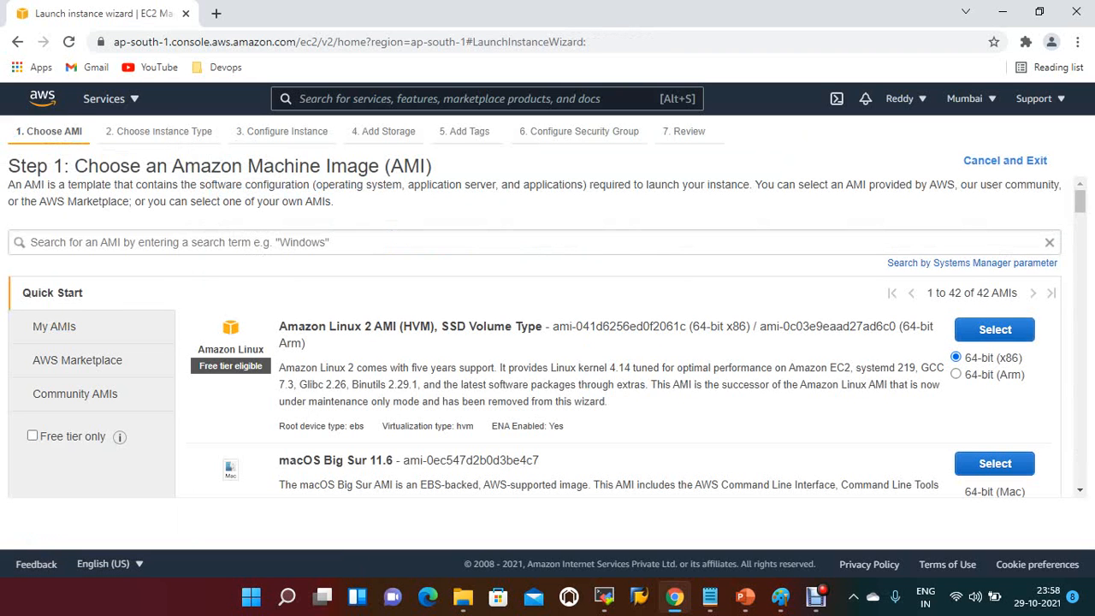
{"action": "left_click", "coordinate": [994, 331]}
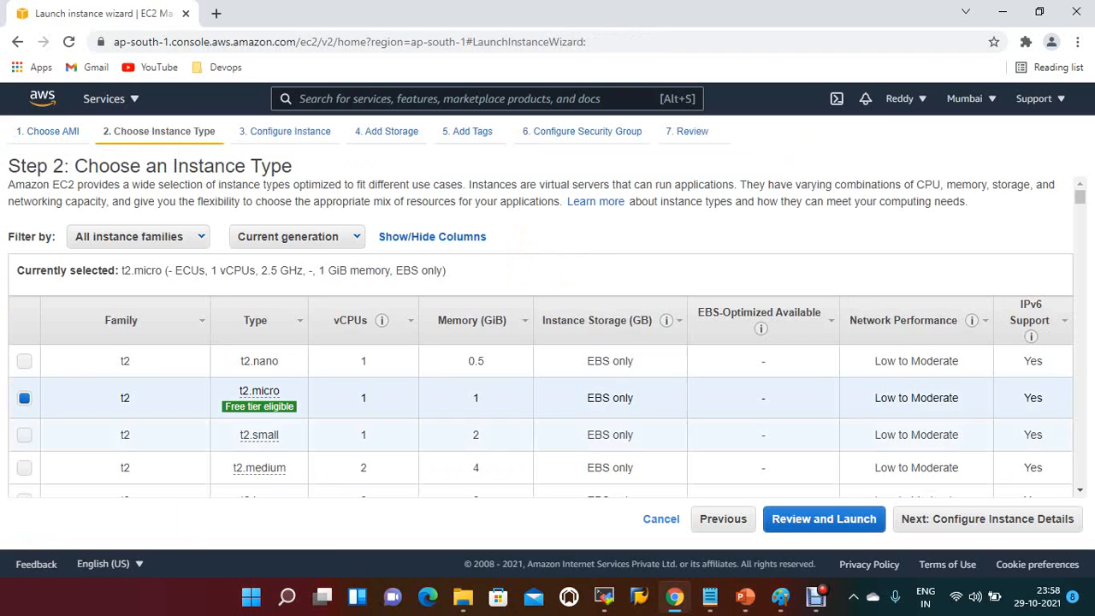
{"action": "left_click", "coordinate": [988, 518]}
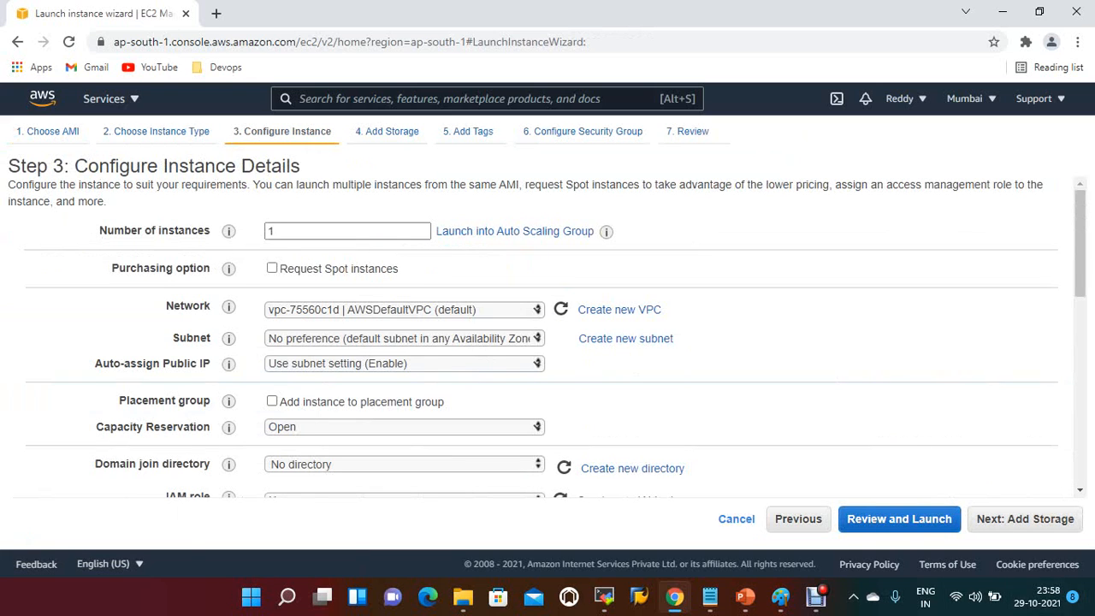
Step: Place the second instance in the default subnet AWSDefaultSubnet-1b (ap-south-1b) and continue to the storage settings
{"action": "left_click", "coordinate": [404, 338]}
{"action": "left_click", "coordinate": [404, 382]}
{"action": "left_click", "coordinate": [1025, 519]}
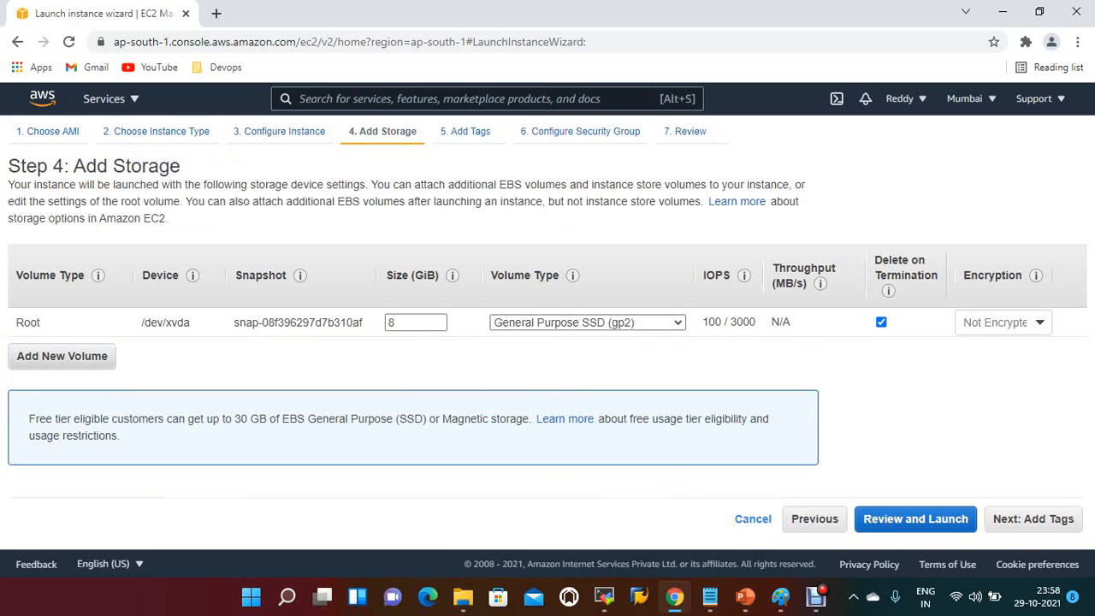
Step: Keep the default storage and tag the second instance with key Name and value myweb2
{"action": "left_click", "coordinate": [1033, 519]}
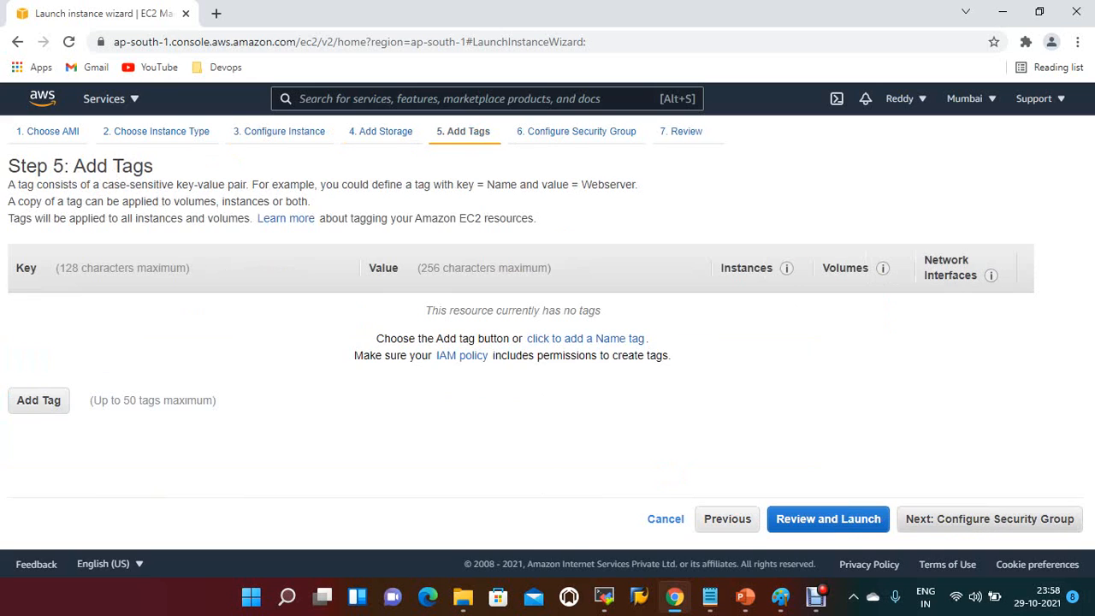
{"action": "left_click", "coordinate": [39, 400]}
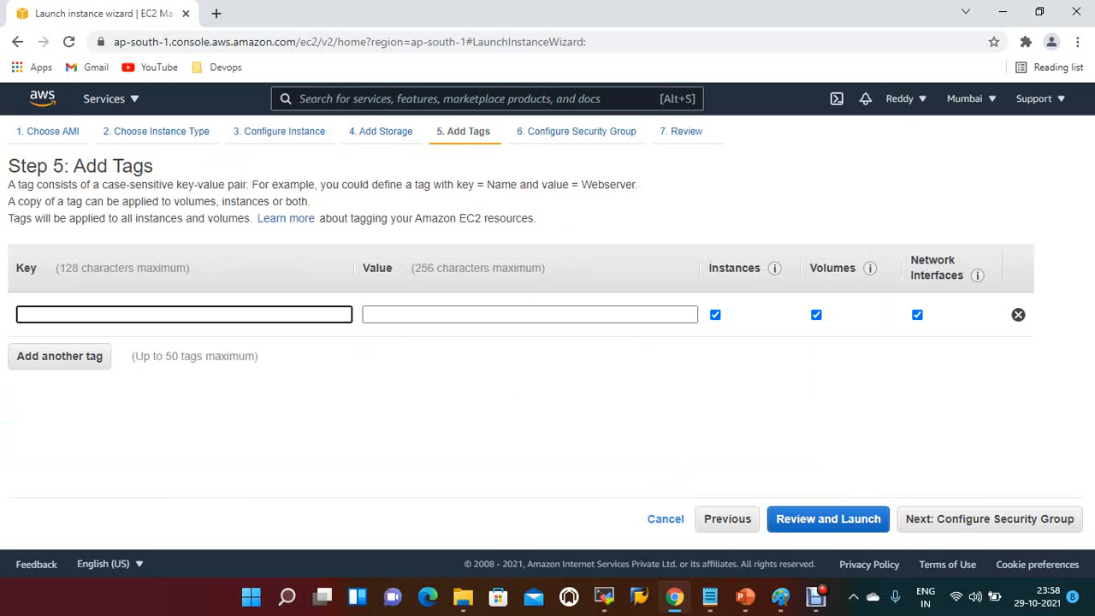
{"action": "type", "text": "Name"}
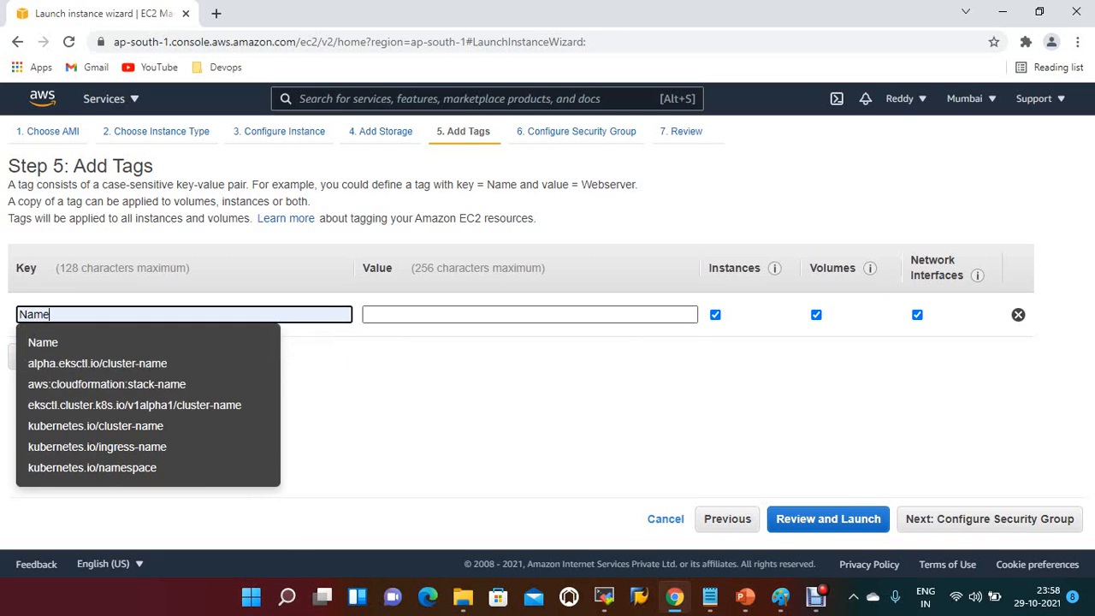
{"action": "key", "text": "Tab"}
{"action": "type", "text": "m"}
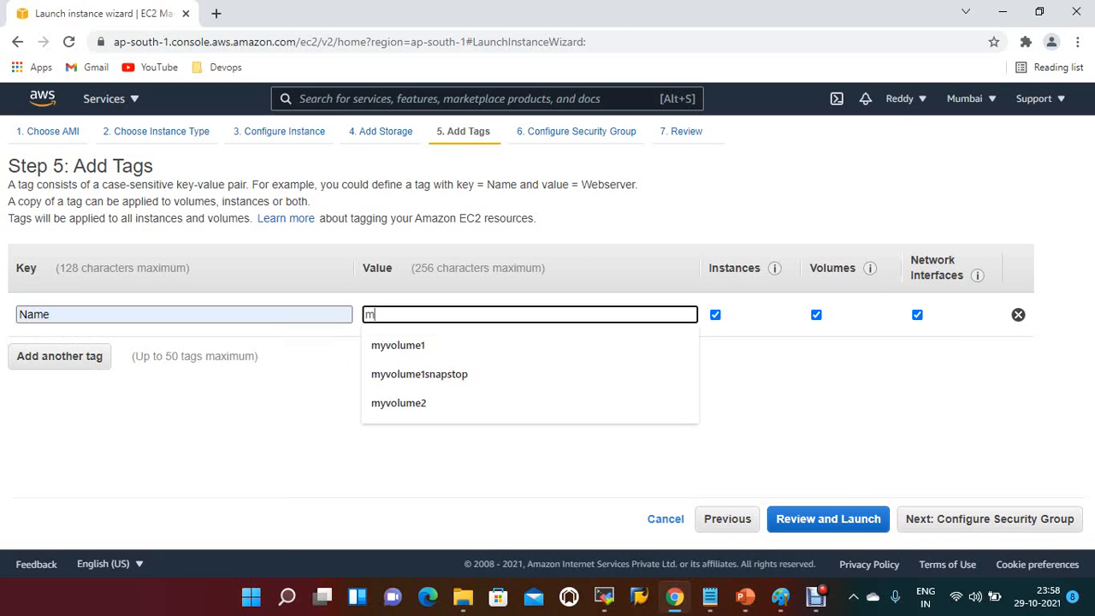
{"action": "type", "text": "yweb2"}
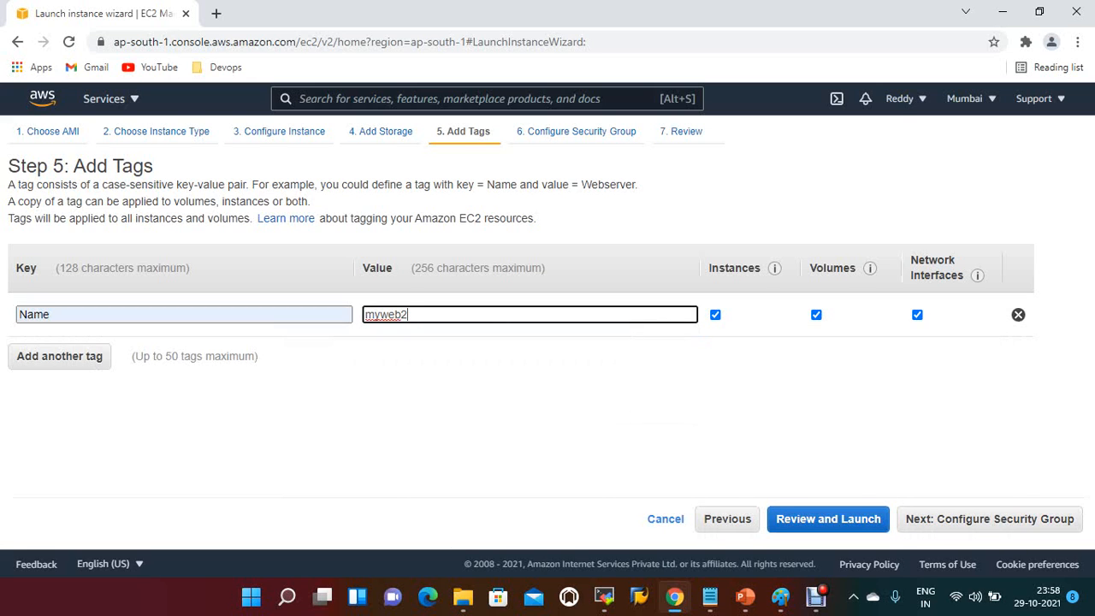
Step: Assign the existing security group Devops-SG to the myweb2 instance
{"action": "left_click", "coordinate": [989, 519]}
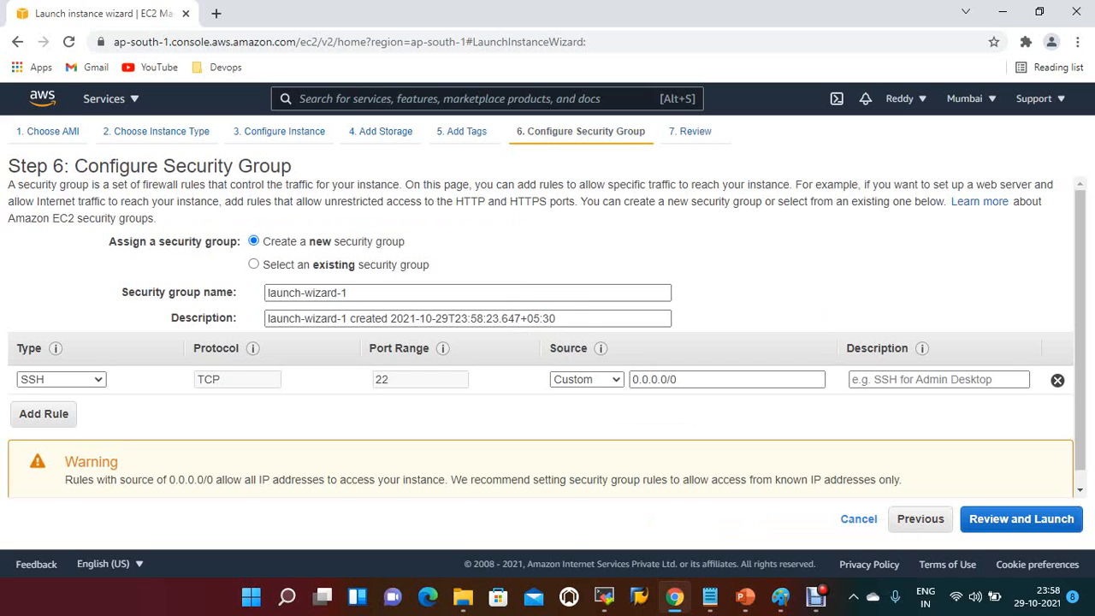
{"action": "left_click", "coordinate": [253, 264]}
{"action": "left_click", "coordinate": [24, 354]}
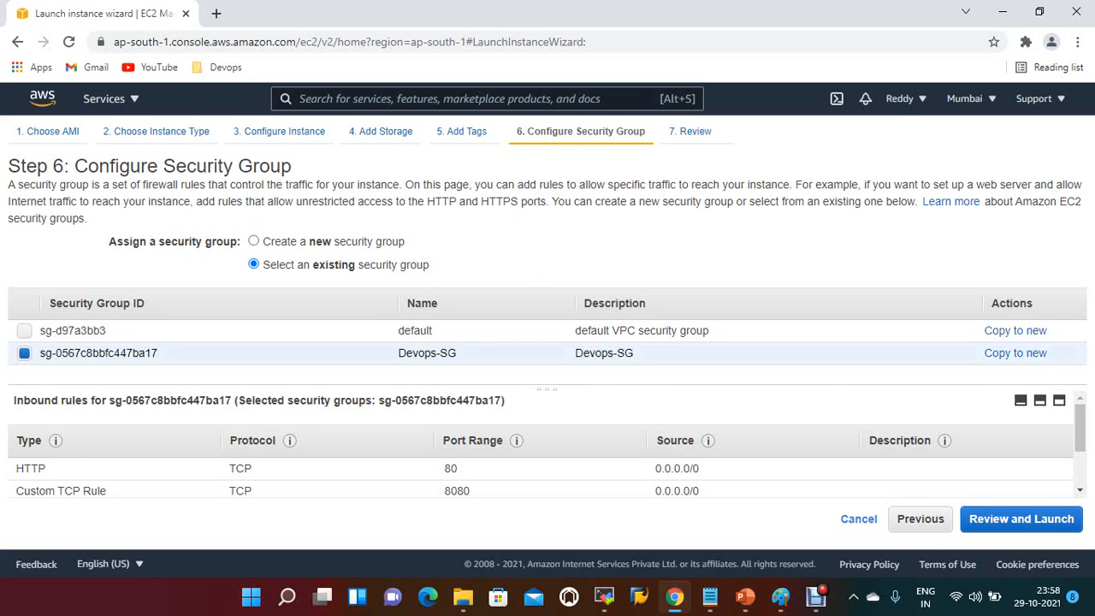
Step: Launch the myweb2 instance with the existing key pair devops21, and show all instances in the instances list
{"action": "left_click", "coordinate": [1021, 519]}
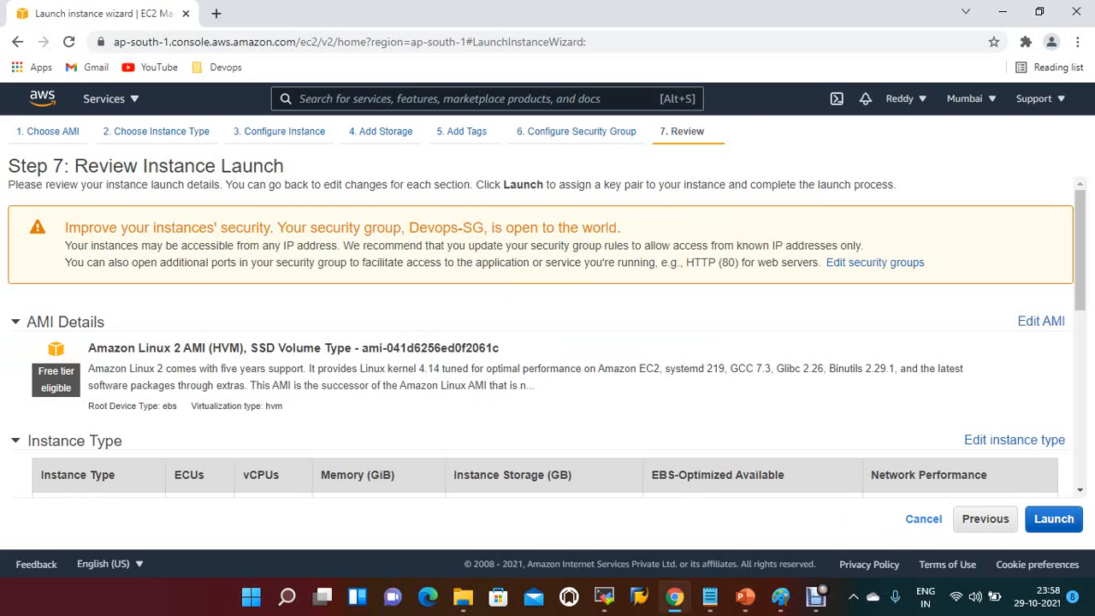
{"action": "left_click", "coordinate": [1053, 519]}
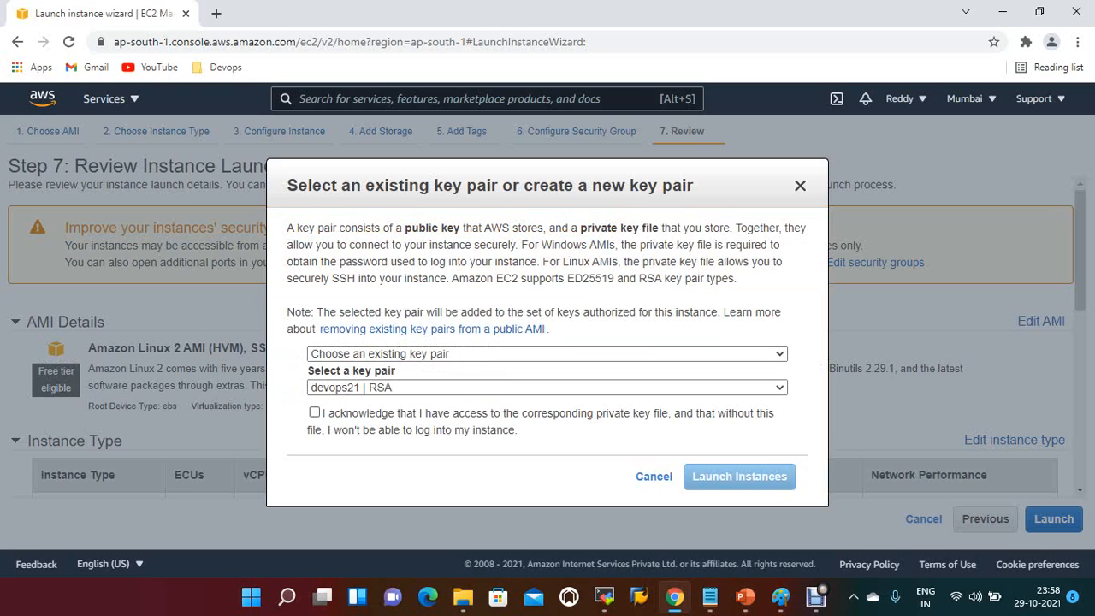
{"action": "left_click", "coordinate": [315, 412]}
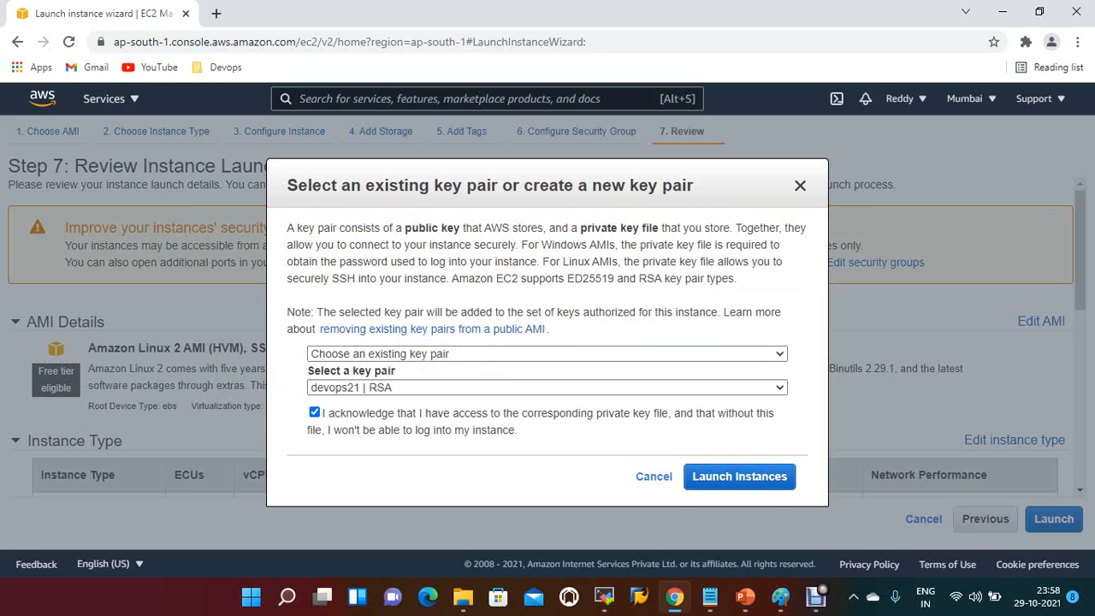
{"action": "left_click", "coordinate": [739, 477]}
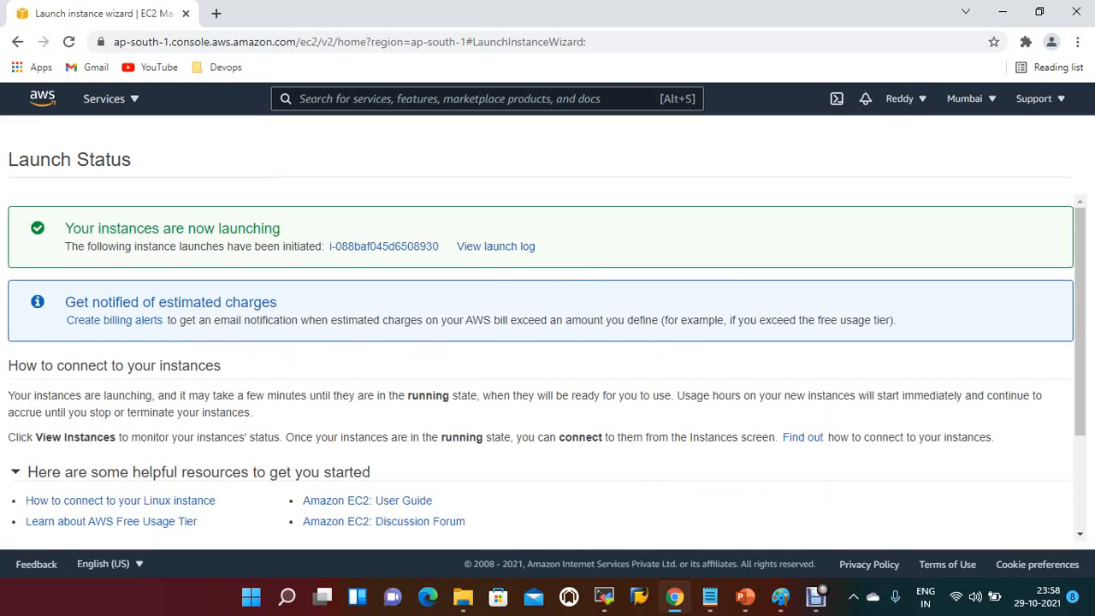
{"action": "left_click", "coordinate": [384, 246]}
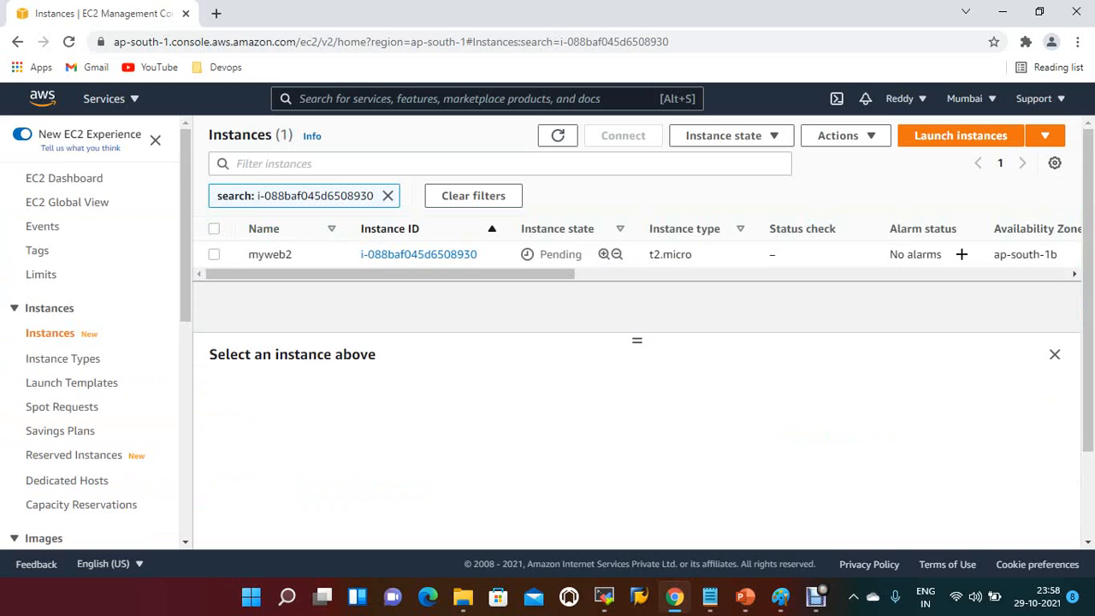
{"action": "left_click", "coordinate": [387, 195]}
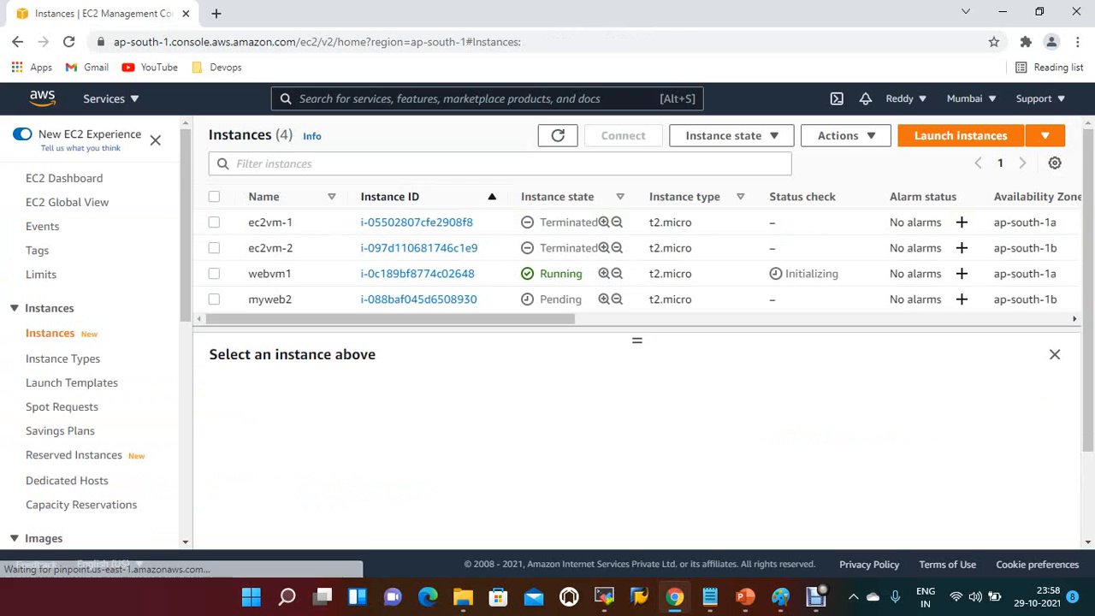
Step: Filter the instances list by instance state running
{"action": "left_click", "coordinate": [392, 163]}
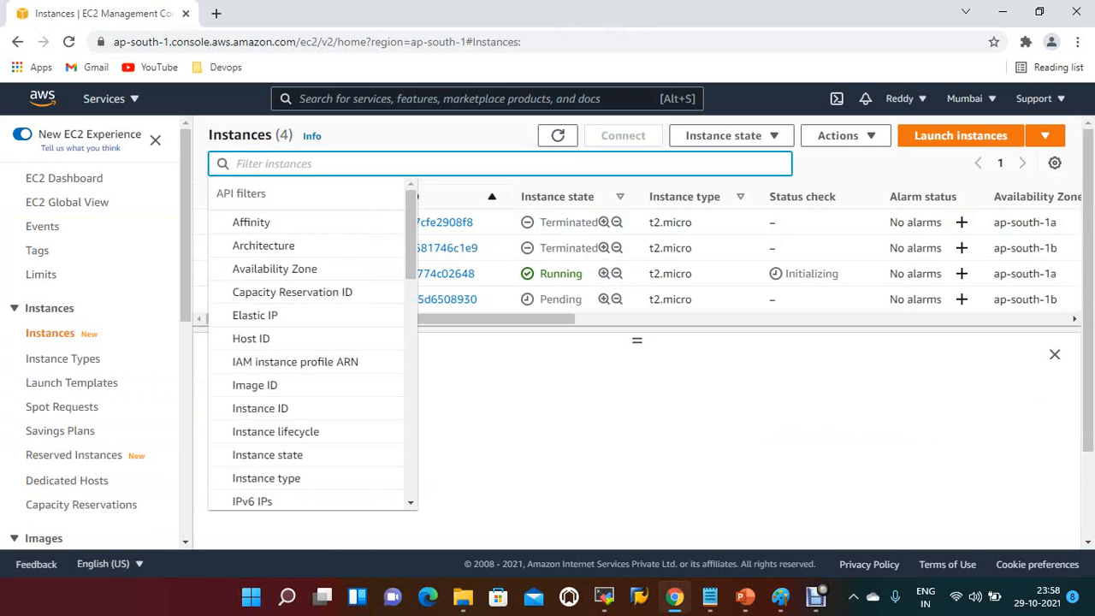
{"action": "type", "text": "runn"}
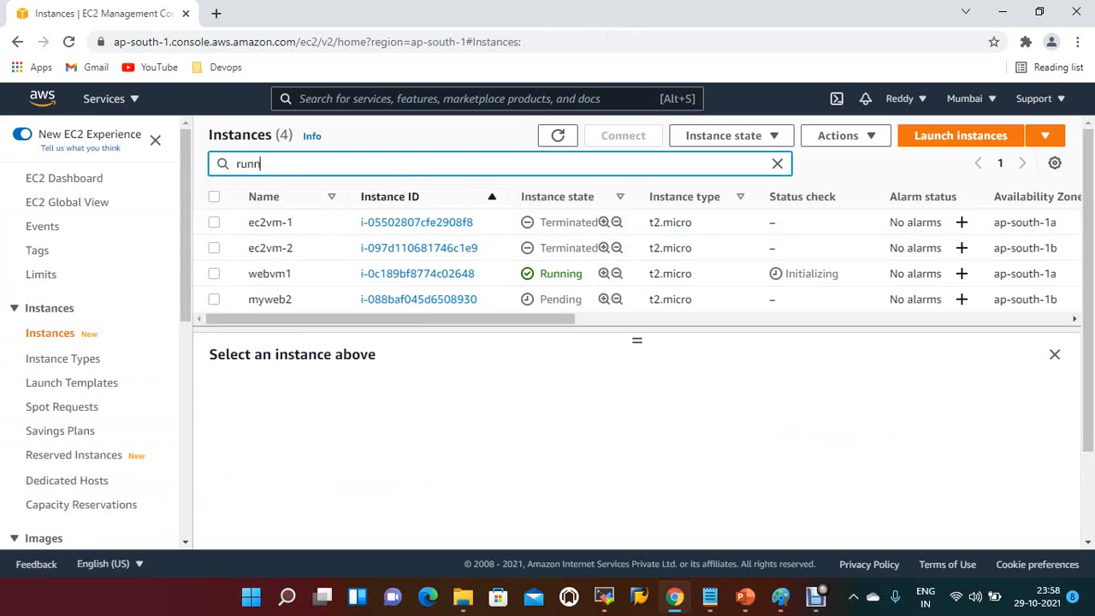
{"action": "key", "text": "BackSpace"}
{"action": "key", "text": "BackSpace"}
{"action": "key", "text": "BackSpace"}
{"action": "key", "text": "BackSpace"}
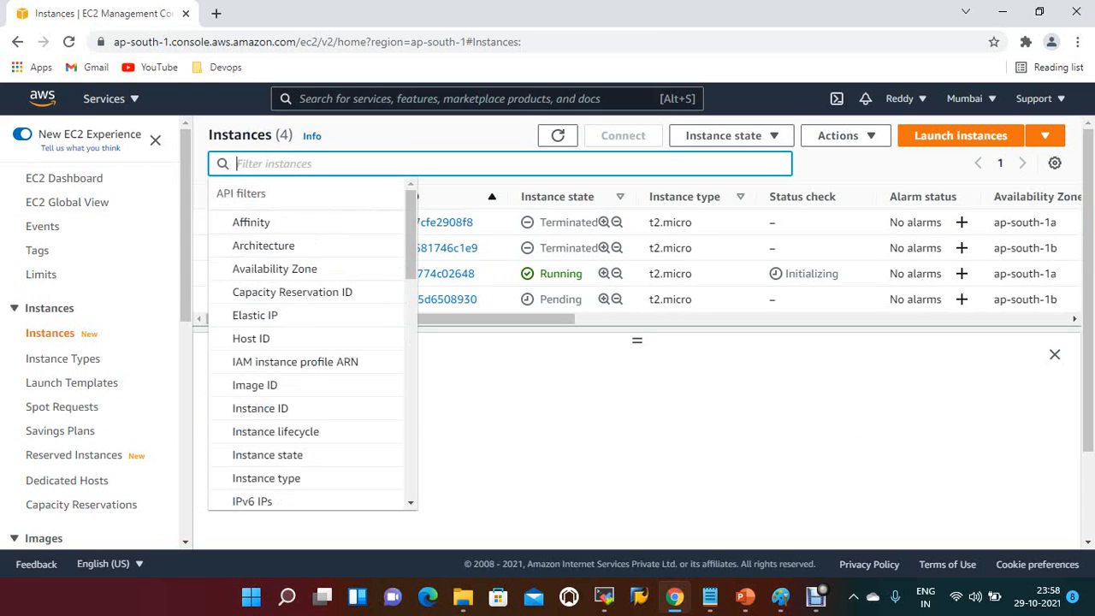
{"action": "type", "text": "stat"}
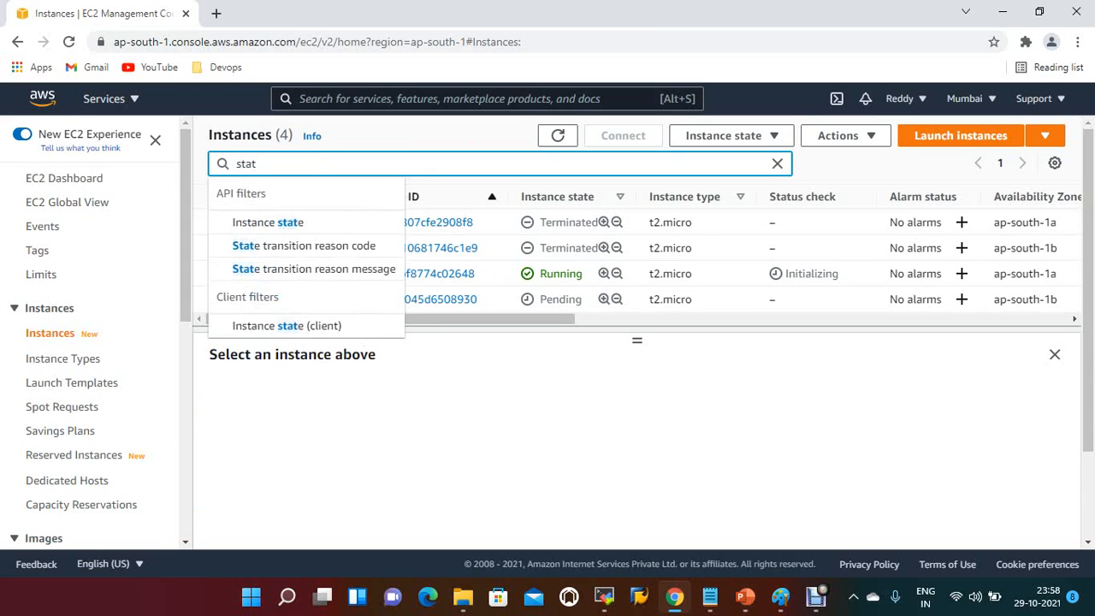
{"action": "left_click", "coordinate": [347, 224]}
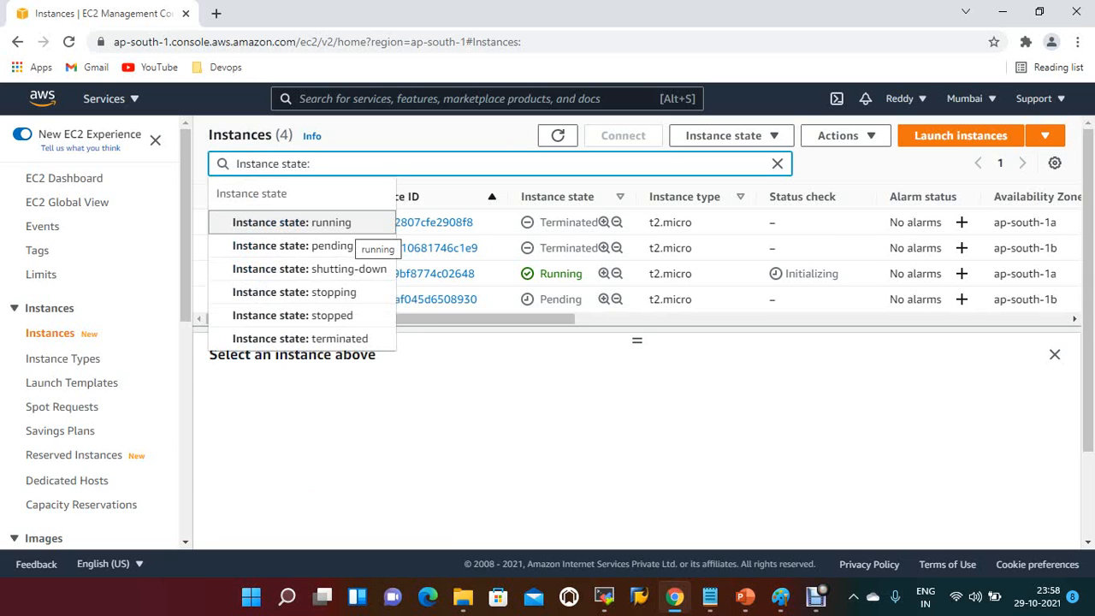
{"action": "key", "text": "Return"}
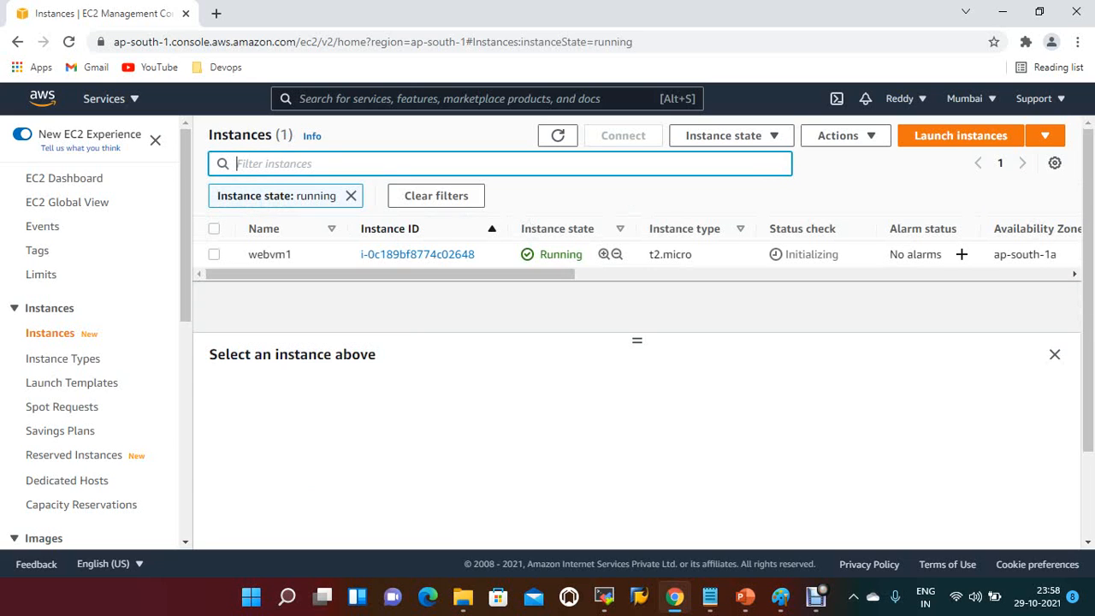
Step: Refresh the filtered list and return to the unfiltered instances list
{"action": "left_click_drag", "start_coordinate": [636, 341], "coordinate": [636, 353]}
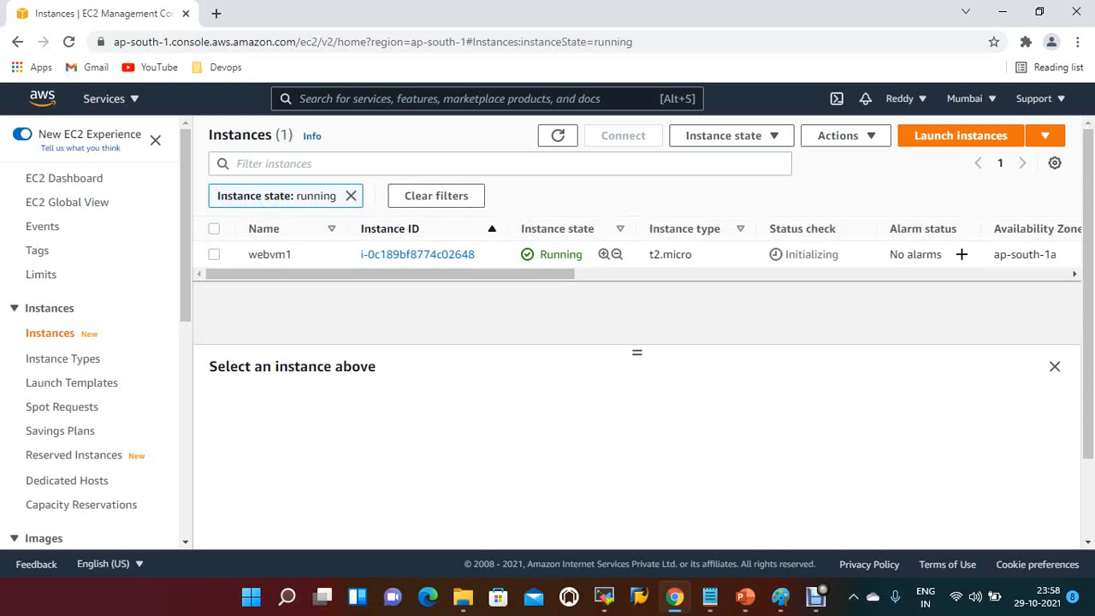
{"action": "left_click", "coordinate": [558, 136]}
{"action": "left_click", "coordinate": [558, 136]}
{"action": "left_click", "coordinate": [50, 333]}
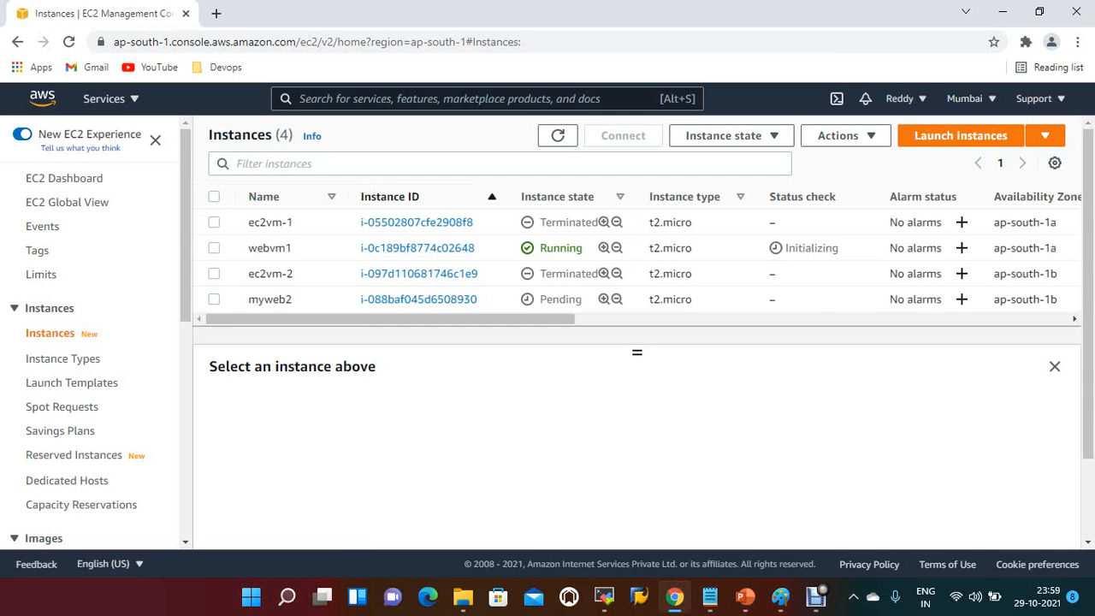
Step: Rename the myweb2 instance to webvm2
{"action": "left_click_drag", "start_coordinate": [637, 353], "coordinate": [637, 414]}
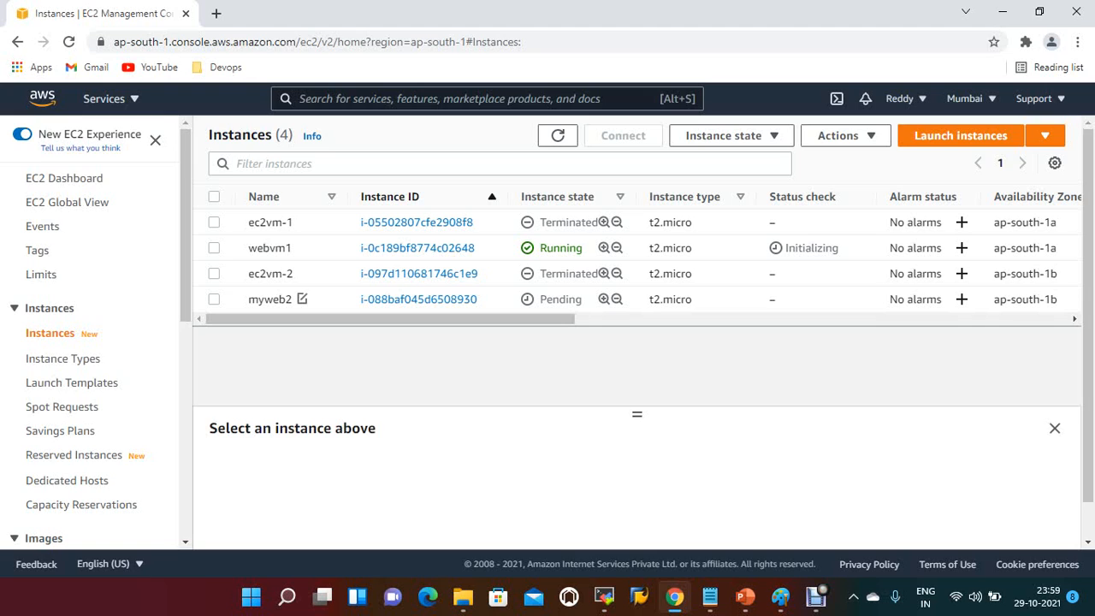
{"action": "left_click", "coordinate": [558, 135]}
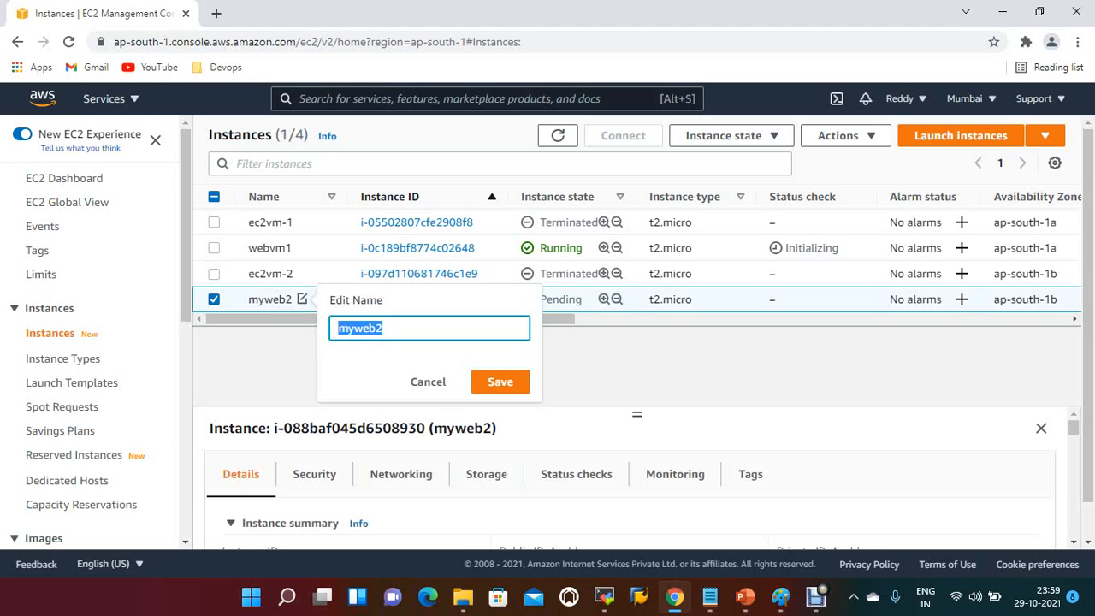
{"action": "type", "text": "webvm2"}
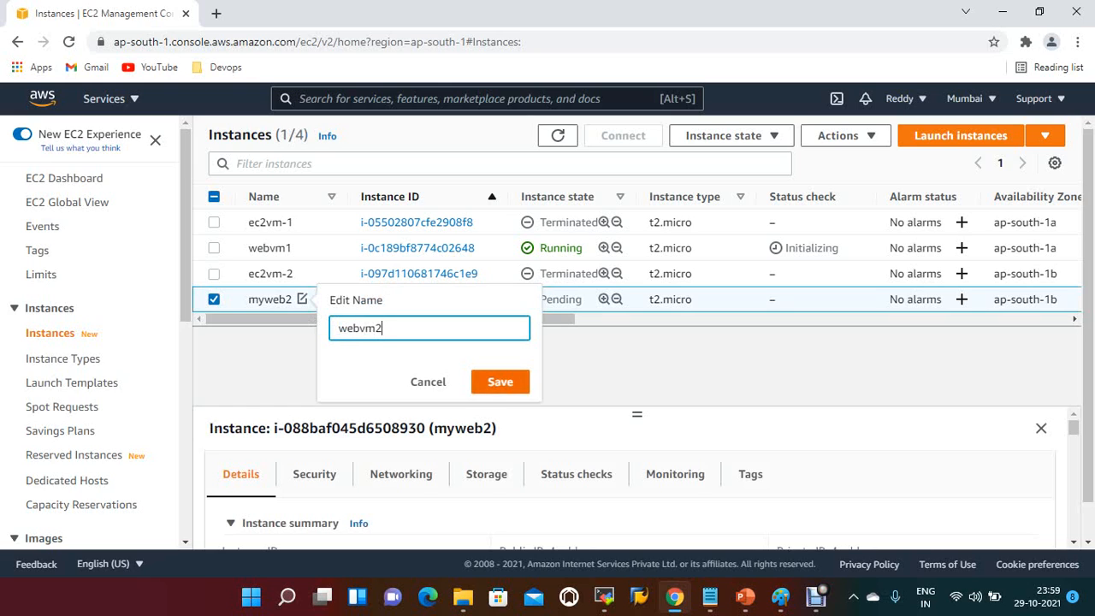
{"action": "key", "text": "Return"}
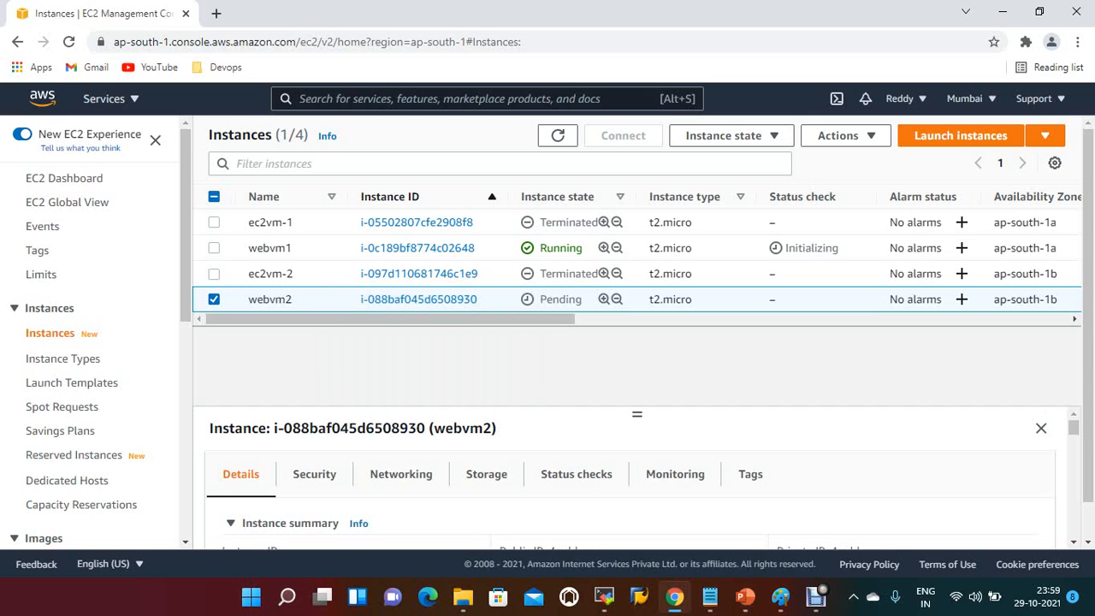
Step: Refresh the instances list and copy the public IPv4 address of webvm1
{"action": "left_click", "coordinate": [557, 135]}
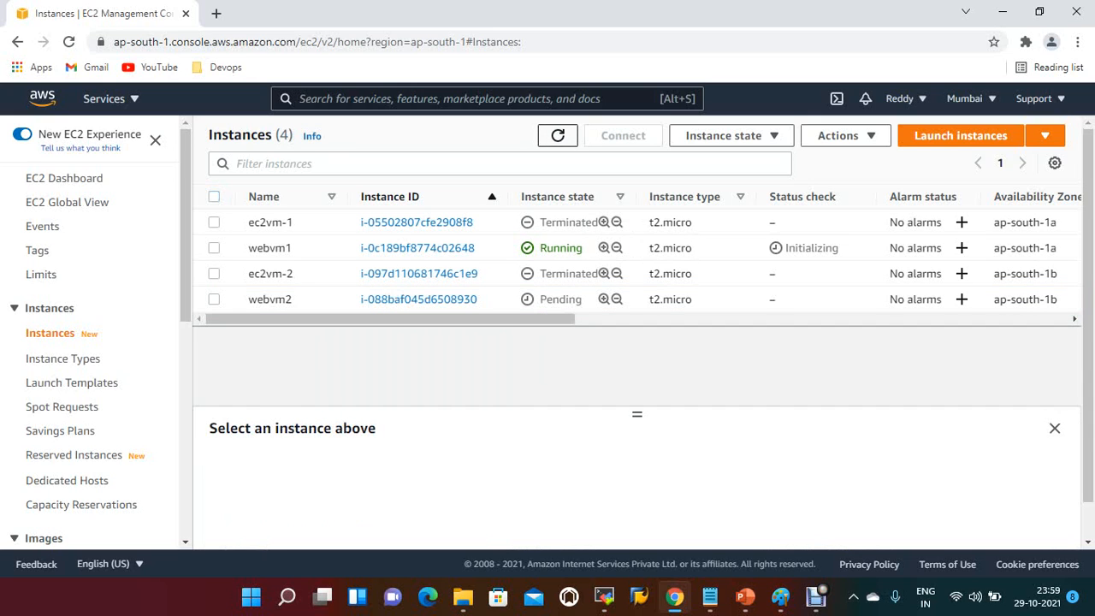
{"action": "left_click", "coordinate": [558, 135]}
{"action": "left_click", "coordinate": [214, 248]}
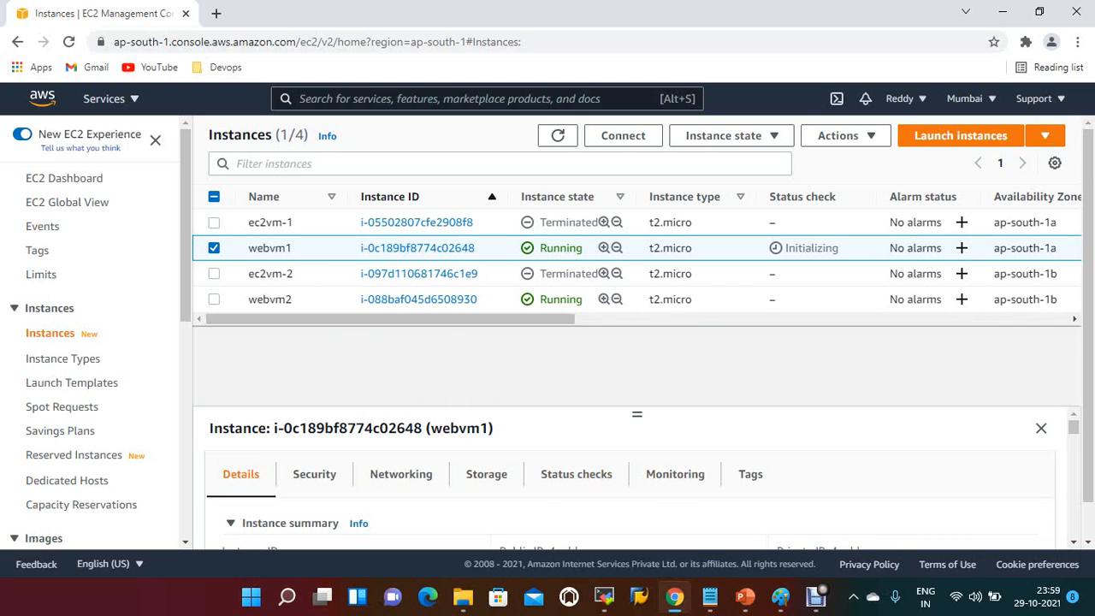
{"action": "left_click_drag", "start_coordinate": [637, 414], "coordinate": [637, 339]}
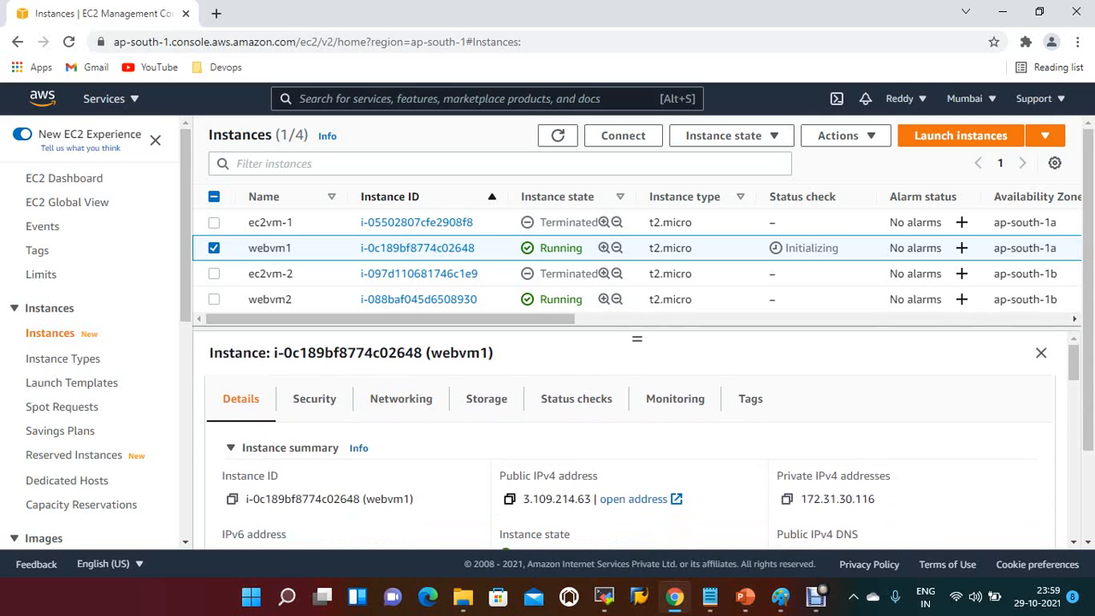
{"action": "left_click", "coordinate": [509, 499]}
Step: Switch to MobaXterm and set up an SSH session to remote host 3.109.214.63 with username ec2-user
{"action": "left_click", "coordinate": [604, 596]}
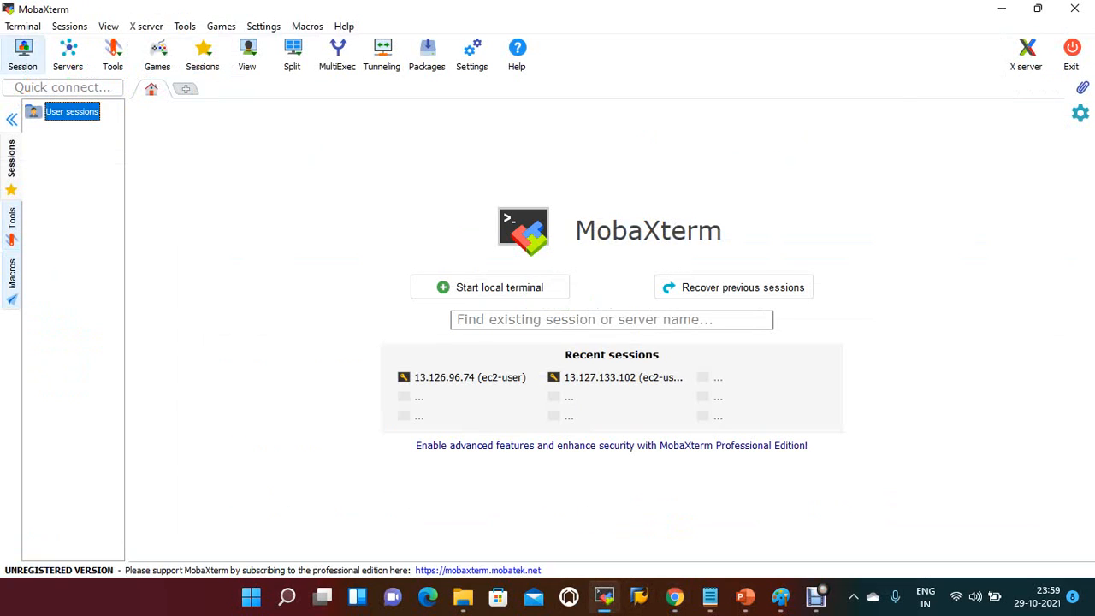
{"action": "left_click", "coordinate": [22, 53]}
{"action": "left_click", "coordinate": [224, 124]}
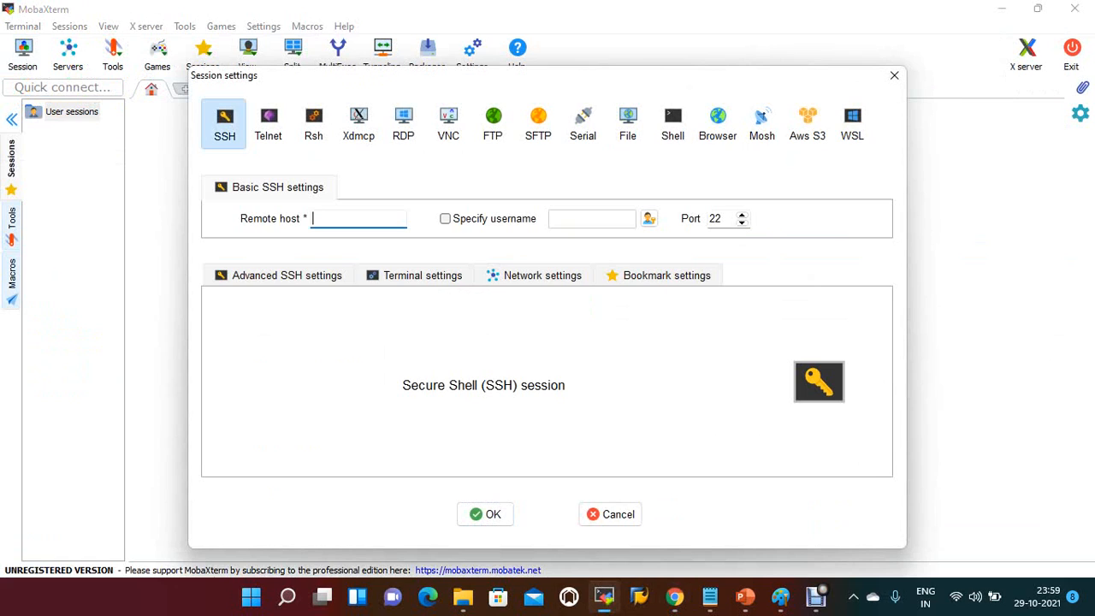
{"action": "key", "text": "ctrl+v"}
{"action": "left_click", "coordinate": [513, 219]}
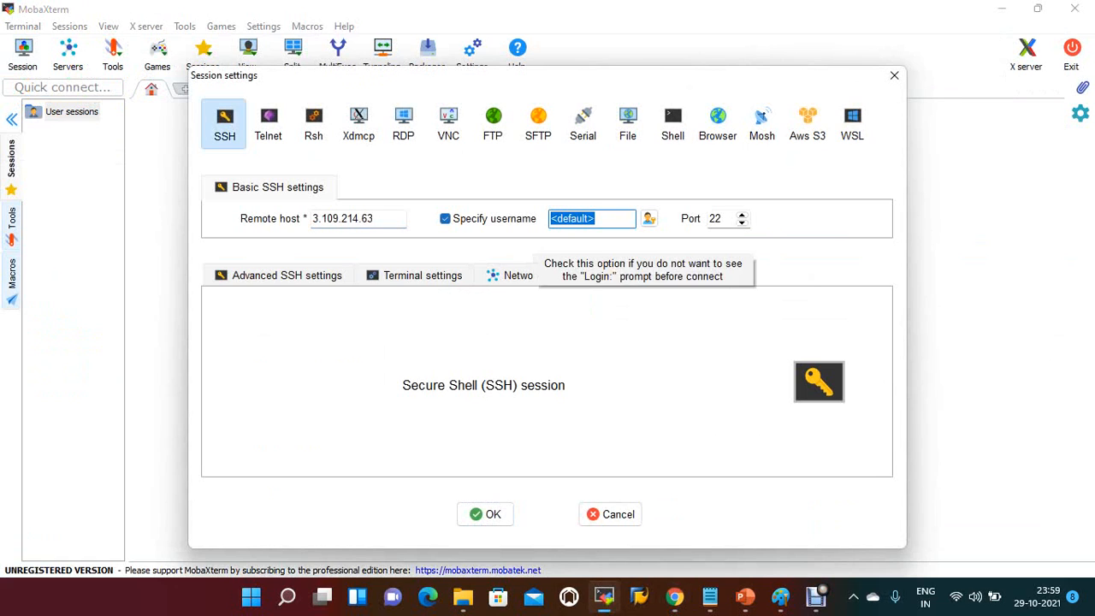
{"action": "type", "text": "ec2-"}
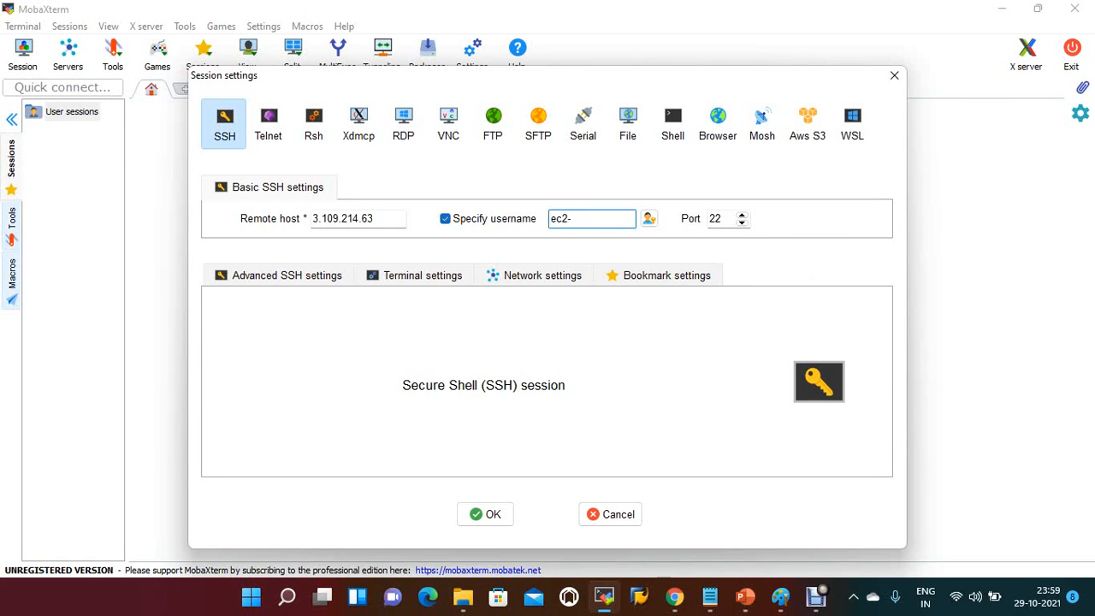
{"action": "type", "text": "user"}
Step: Use the private key file devops21.pem from Downloads for the SSH session and connect to the instance
{"action": "left_click", "coordinate": [286, 275]}
{"action": "left_click", "coordinate": [267, 419]}
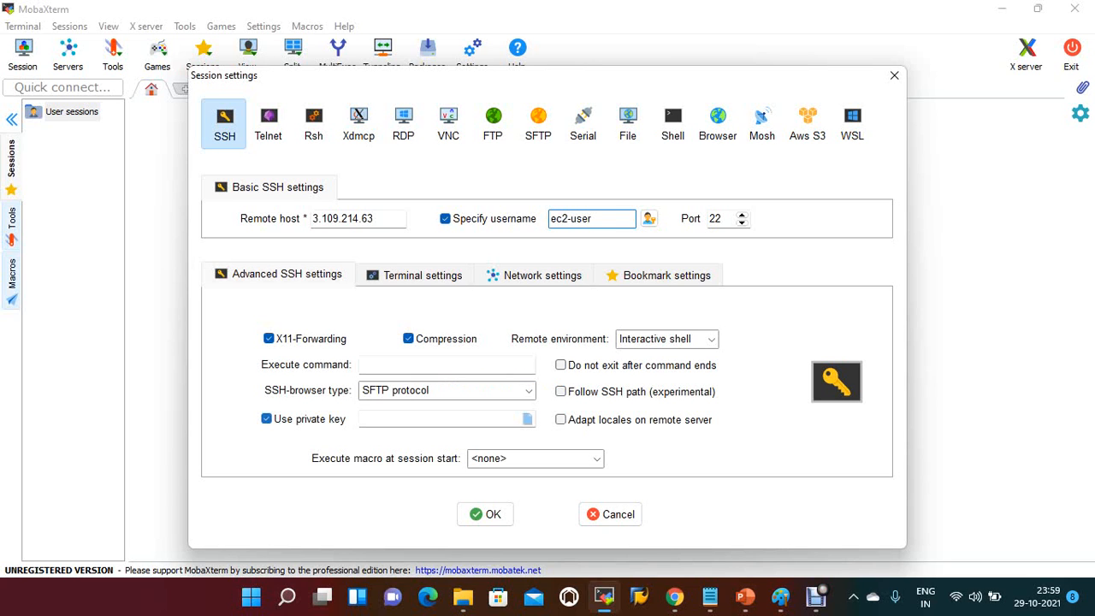
{"action": "left_click", "coordinate": [528, 419]}
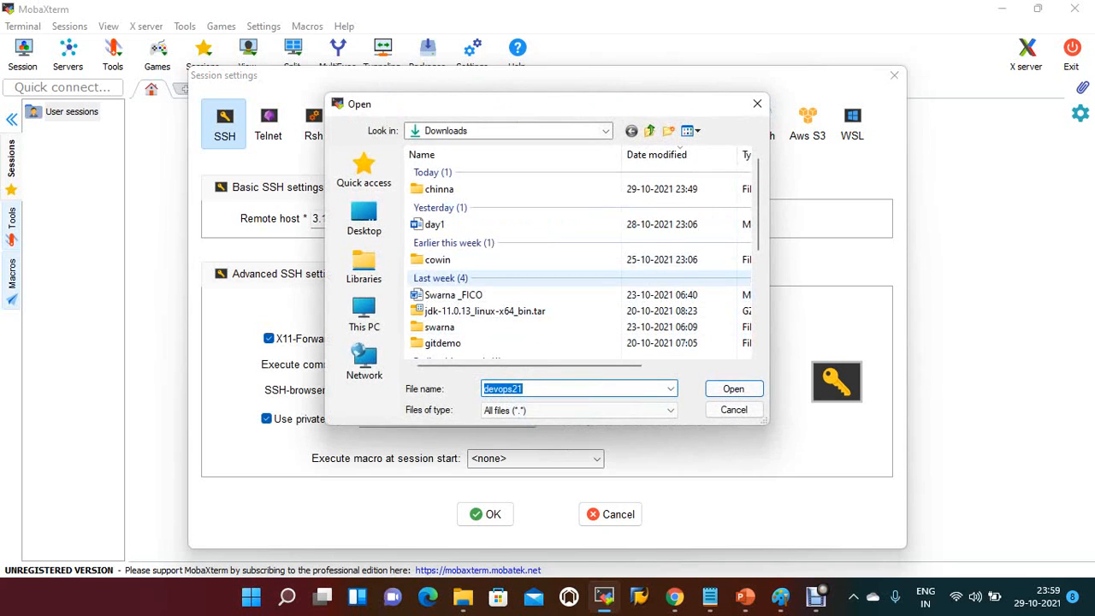
{"action": "scroll", "coordinate": [582, 257], "scroll_direction": "down", "scroll_amount": 4}
{"action": "left_click", "coordinate": [455, 312]}
{"action": "left_click", "coordinate": [733, 389]}
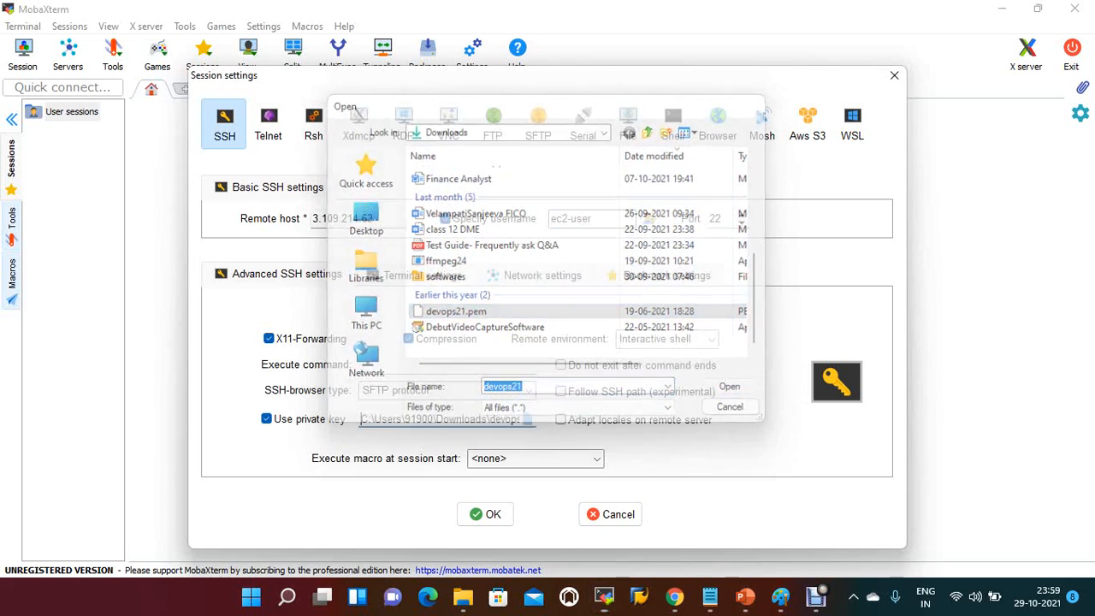
{"action": "left_click", "coordinate": [485, 514]}
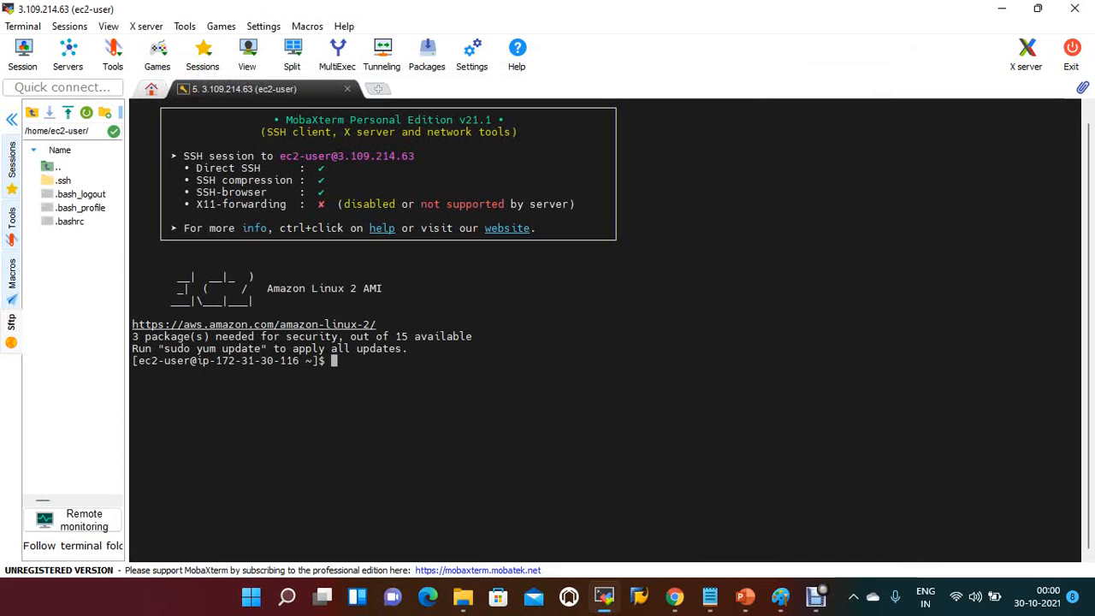
Step: Apply all package updates on the instance with sudo yum update -y
{"action": "left_click_drag", "start_coordinate": [164, 348], "coordinate": [260, 349]}
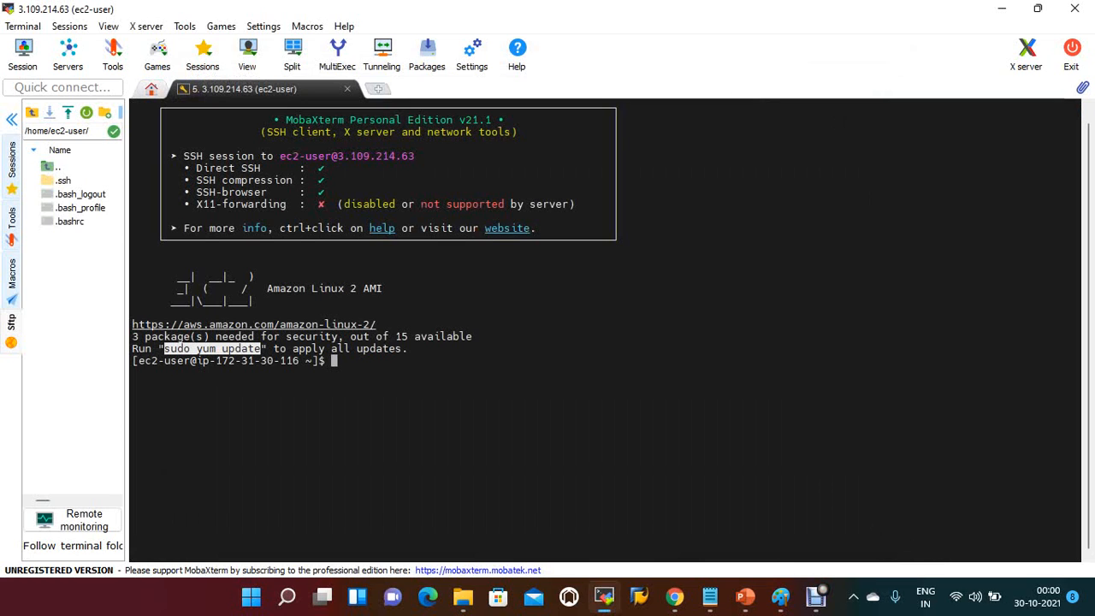
{"action": "right_click", "coordinate": [487, 294]}
{"action": "left_click", "coordinate": [527, 206]}
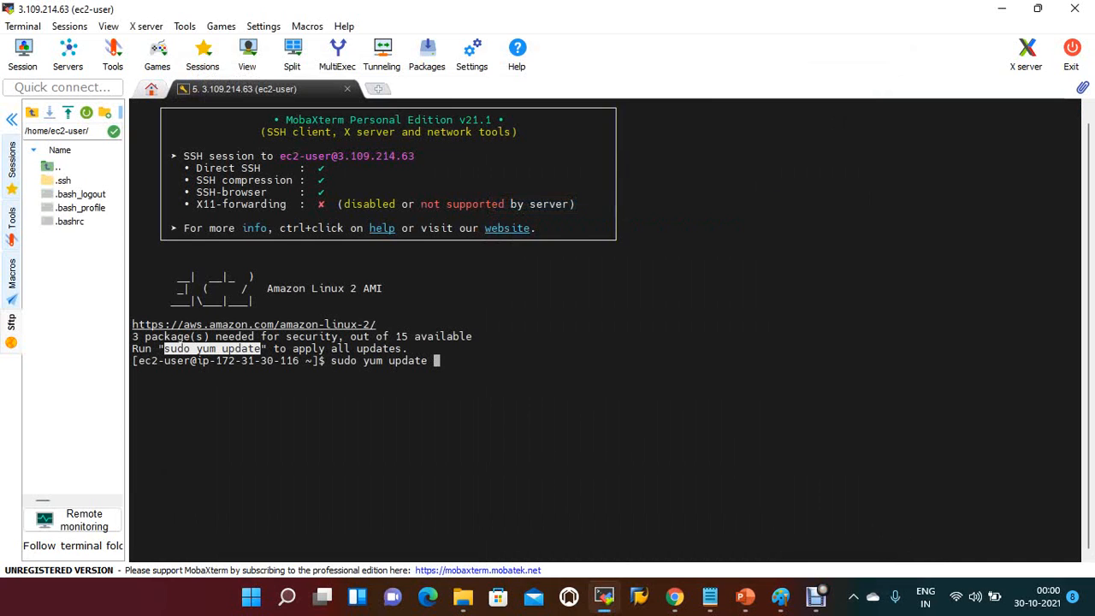
{"action": "type", "text": "-y"}
{"action": "key", "text": "Return"}
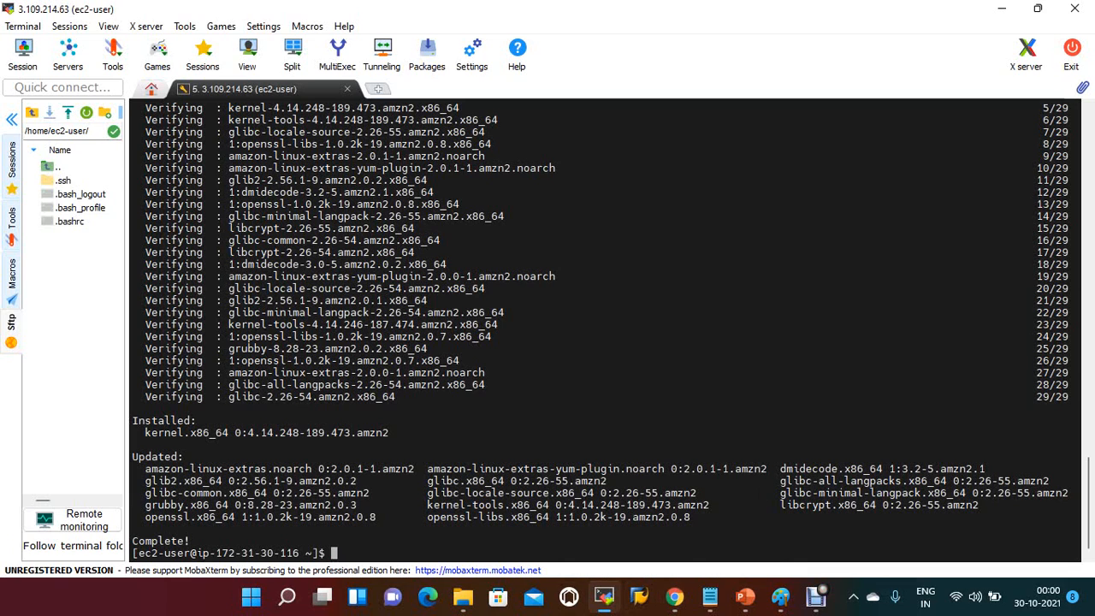
Step: Check the file system usage with df, and list the block devices with lsblk on a cleared terminal
{"action": "type", "text": "df"}
{"action": "key", "text": "Return"}
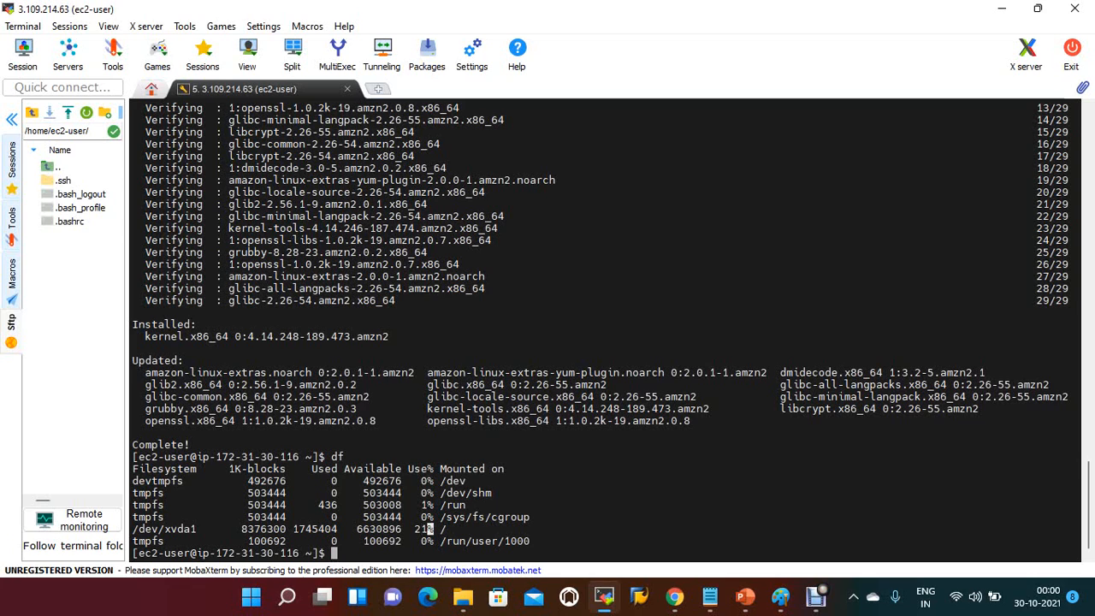
{"action": "type", "text": "clear"}
{"action": "key", "text": "Return"}
{"action": "type", "text": "ls"}
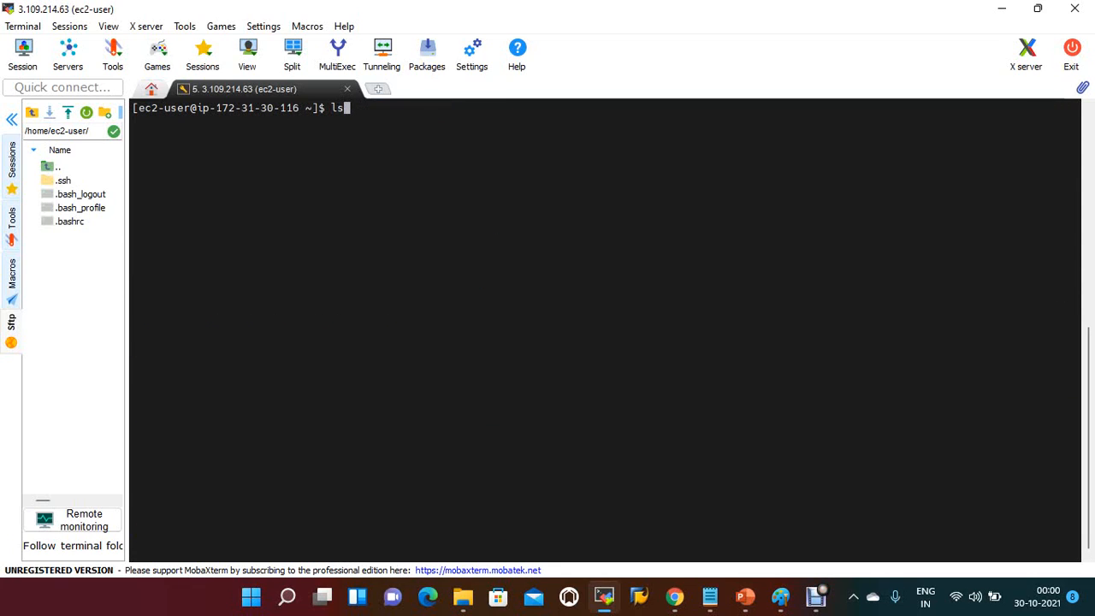
{"action": "type", "text": "blk"}
{"action": "key", "text": "Return"}
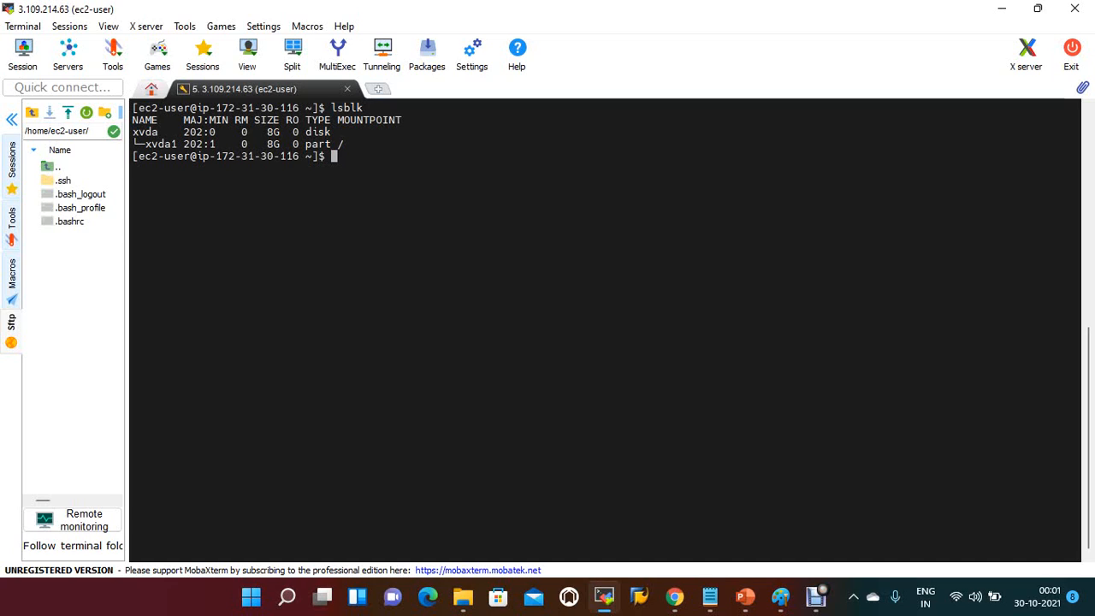
Step: Switch to Chrome and open the Elastic Block Store volumes list in the EC2 console
{"action": "double_click", "coordinate": [145, 132]}
{"action": "left_click", "coordinate": [146, 132]}
{"action": "mouse_move", "coordinate": [675, 597]}
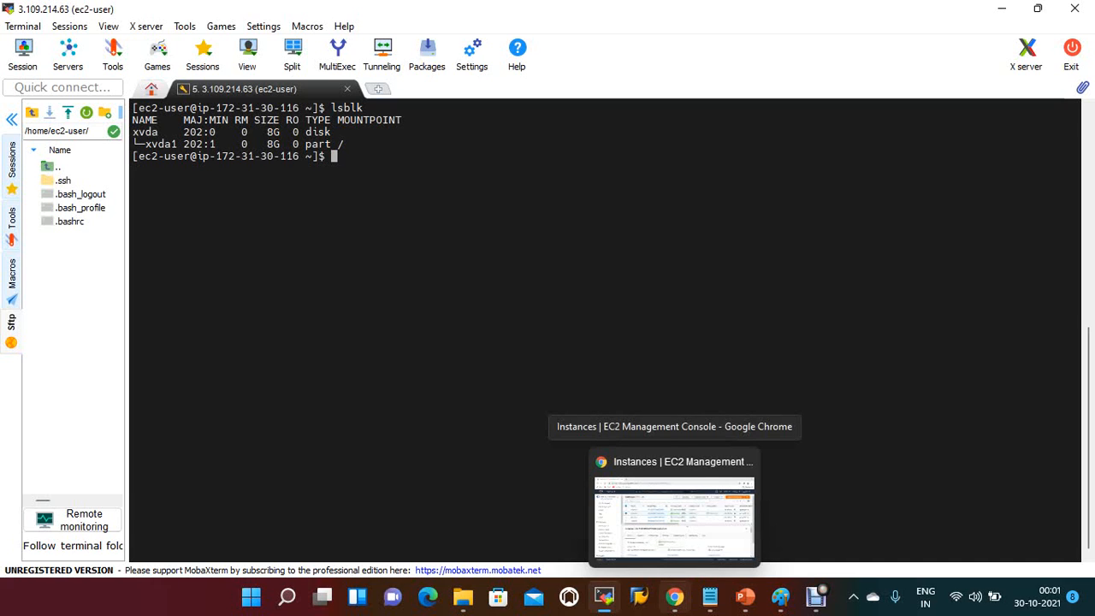
{"action": "left_click", "coordinate": [674, 515]}
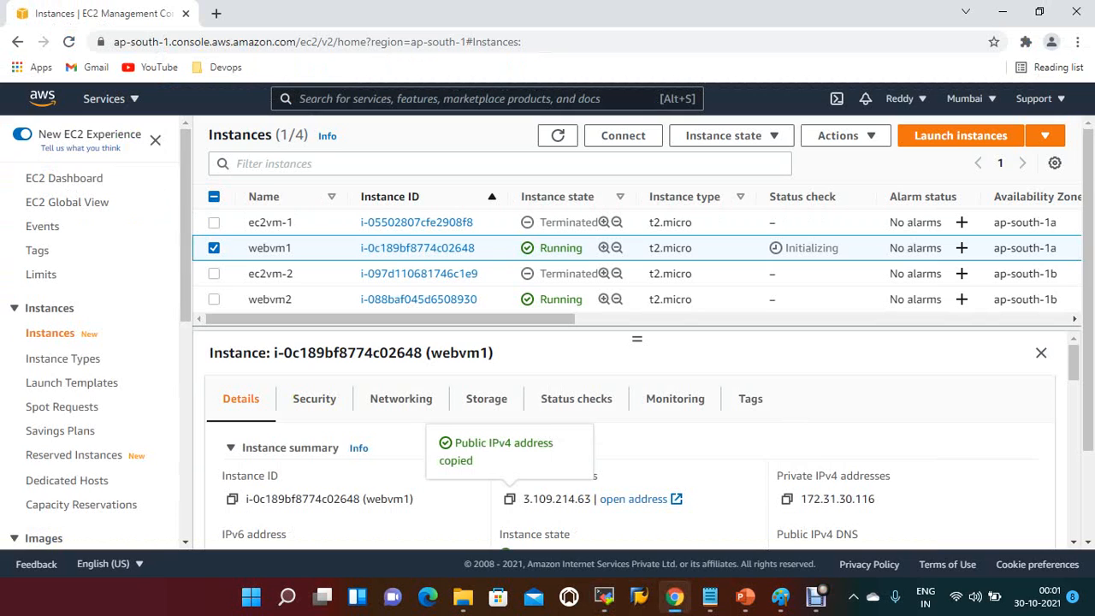
{"action": "scroll", "coordinate": [96, 331], "scroll_direction": "down", "scroll_amount": 3}
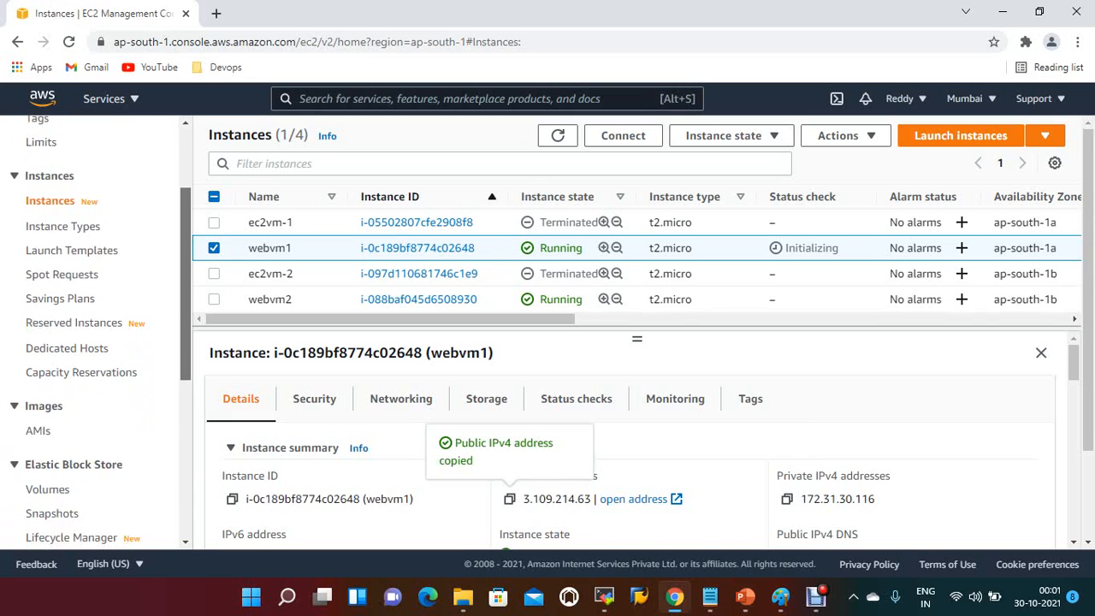
{"action": "scroll", "coordinate": [96, 331], "scroll_direction": "down", "scroll_amount": 2}
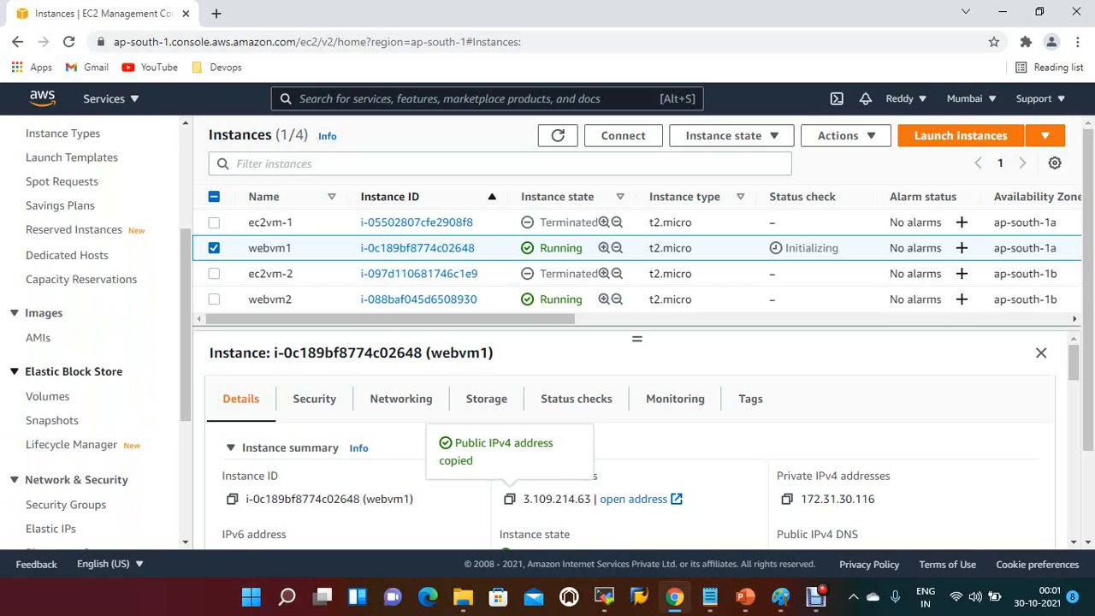
{"action": "left_click", "coordinate": [48, 396]}
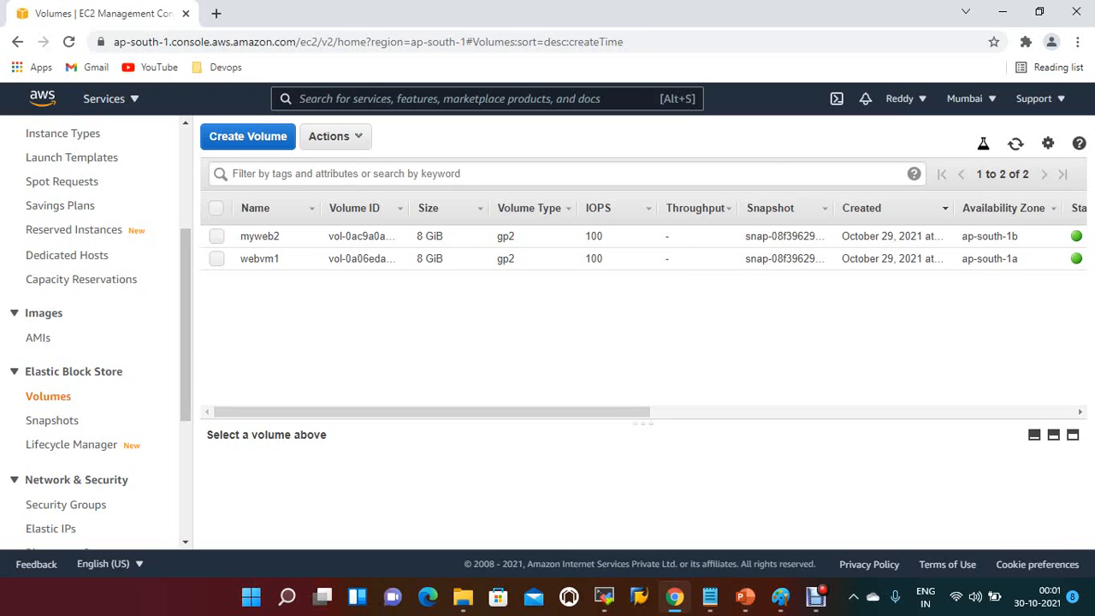
{"action": "mouse_move", "coordinate": [432, 412]}
{"action": "left_mouse_down"}
{"action": "mouse_move", "coordinate": [761, 412]}
{"action": "mouse_move", "coordinate": [432, 411]}
{"action": "left_mouse_up"}
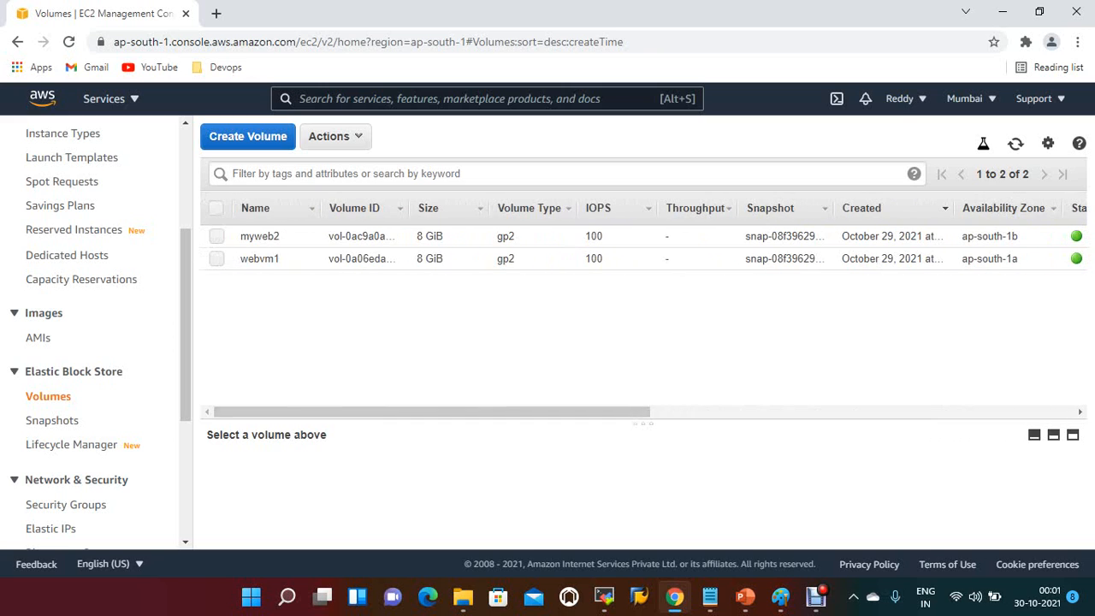
Step: Start creating a new volume and set its volume type to General Purpose SSD (gp3)
{"action": "left_click", "coordinate": [248, 137]}
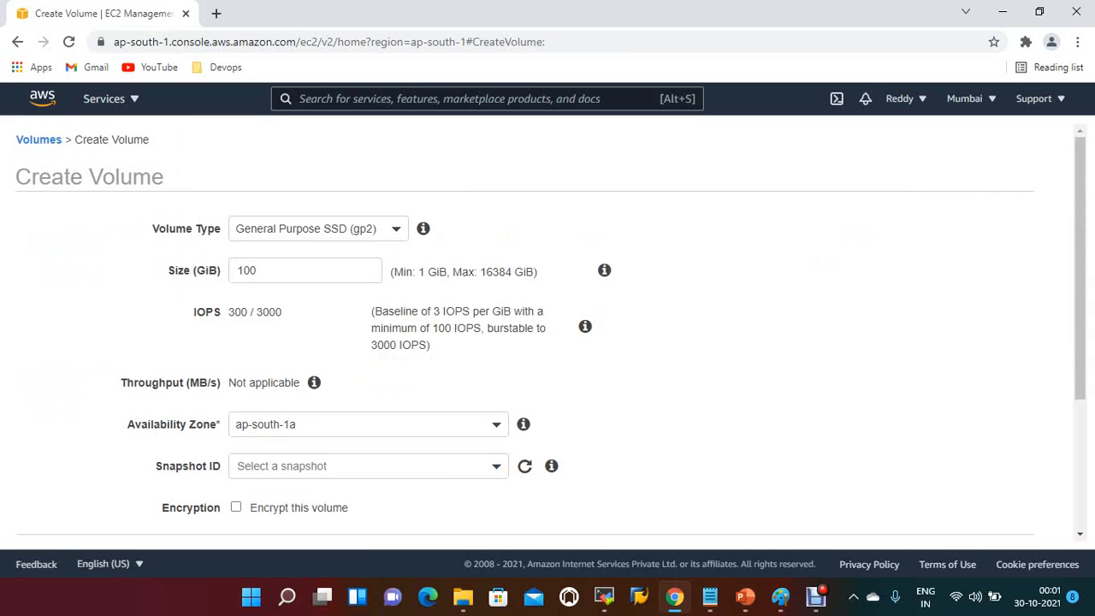
{"action": "left_click", "coordinate": [318, 229]}
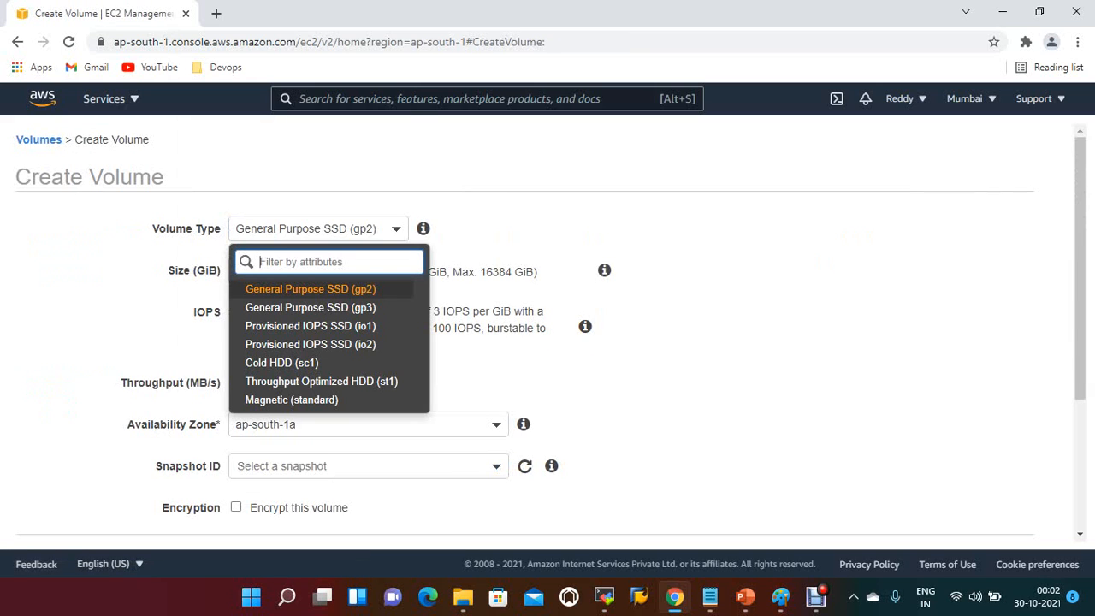
{"action": "key", "text": "Down"}
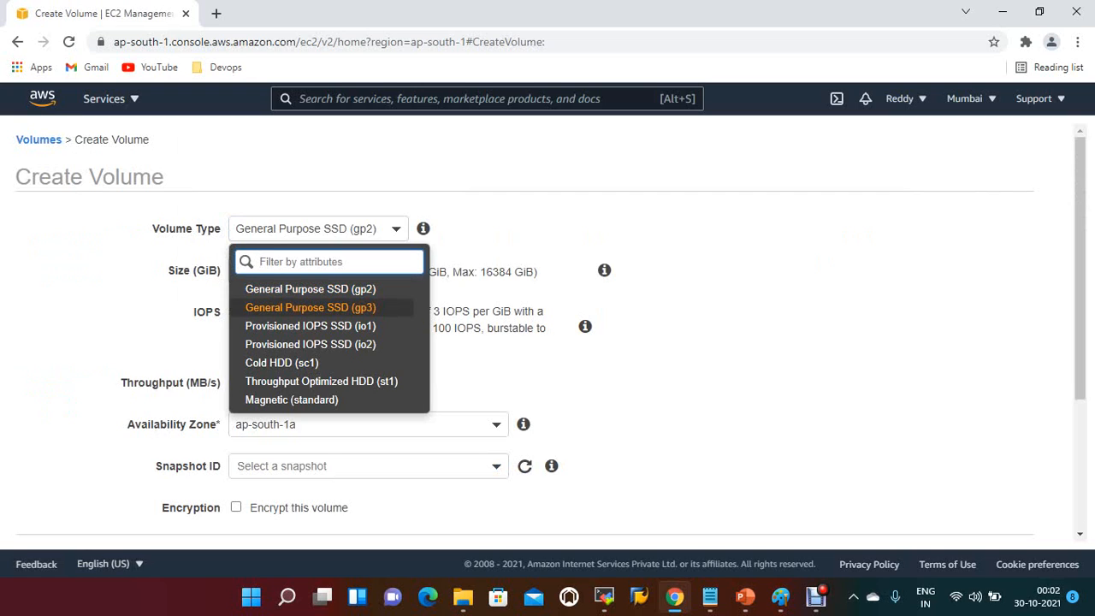
{"action": "key", "text": "Down"}
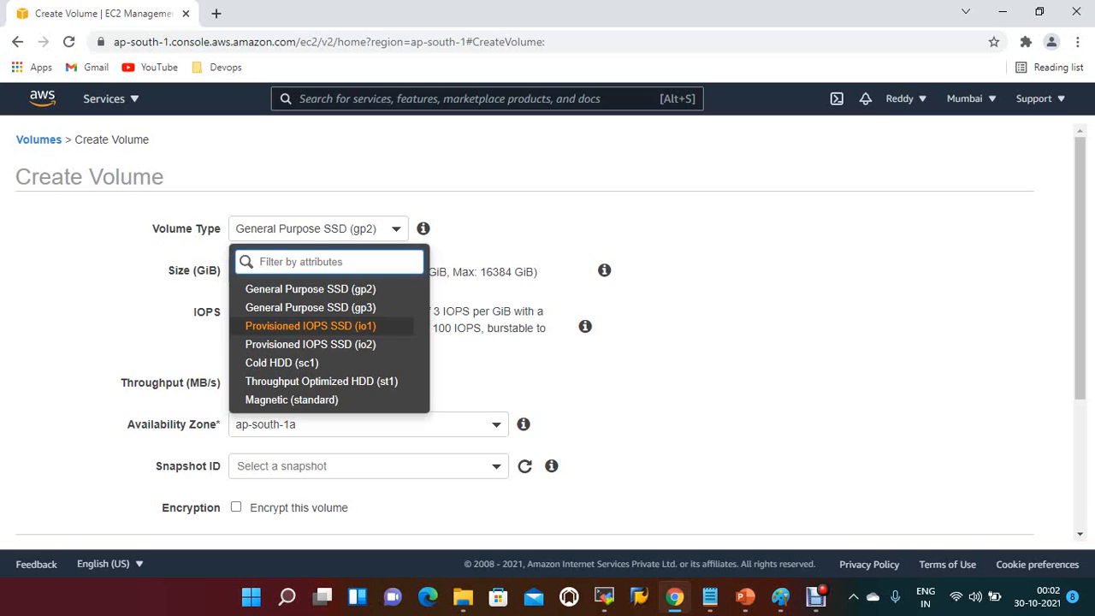
{"action": "key", "text": "Down"}
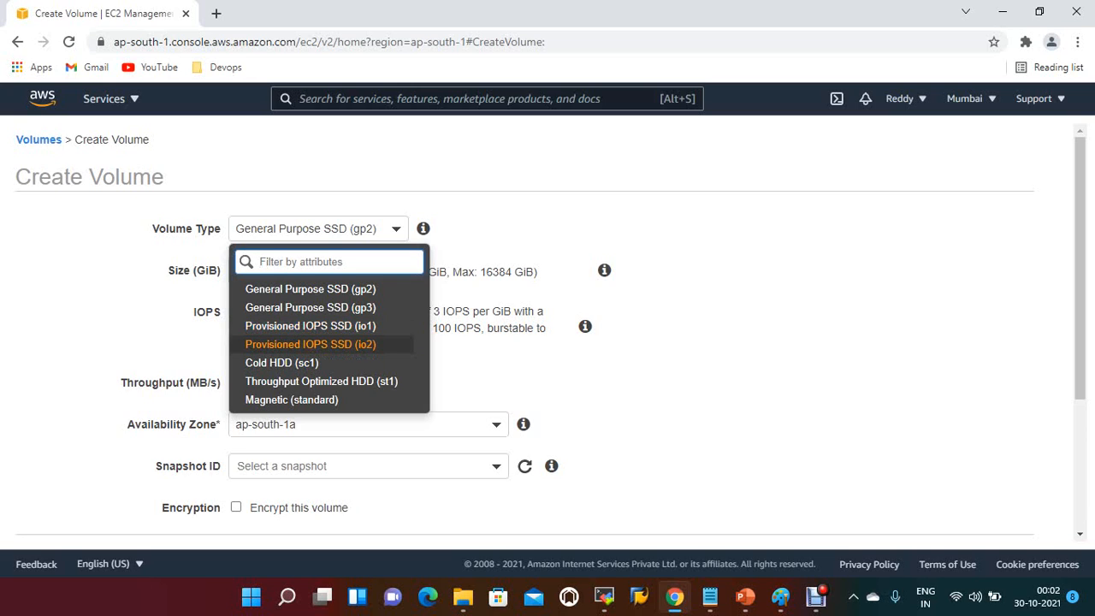
{"action": "key", "text": "Down"}
{"action": "key", "text": "Down"}
{"action": "key", "text": "Up"}
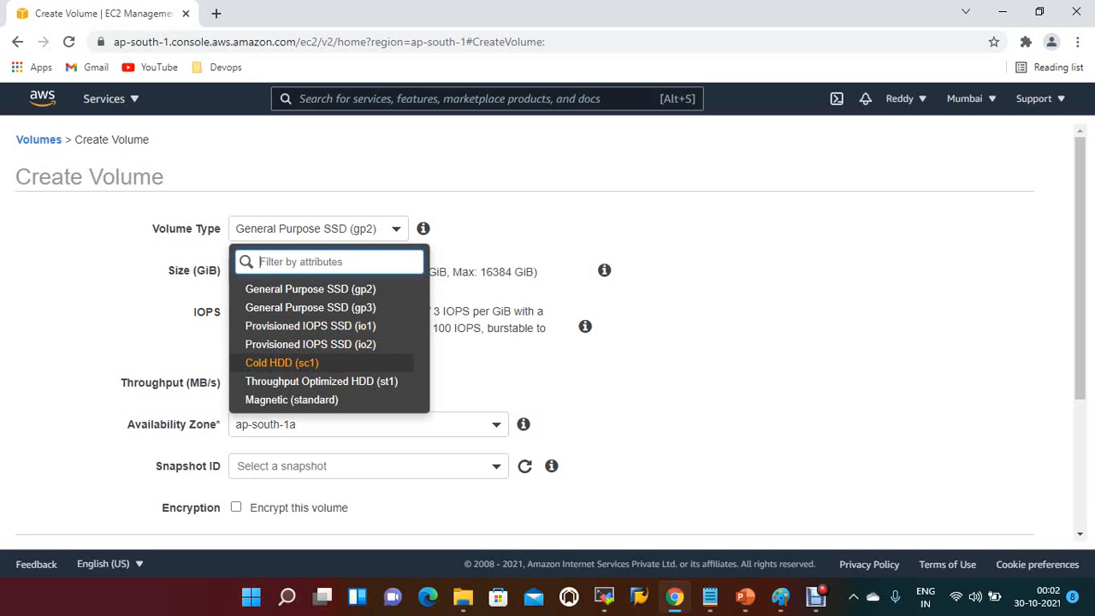
{"action": "key", "text": "Down"}
{"action": "key", "text": "Up"}
{"action": "key", "text": "Up"}
{"action": "key", "text": "Up"}
{"action": "key", "text": "Up"}
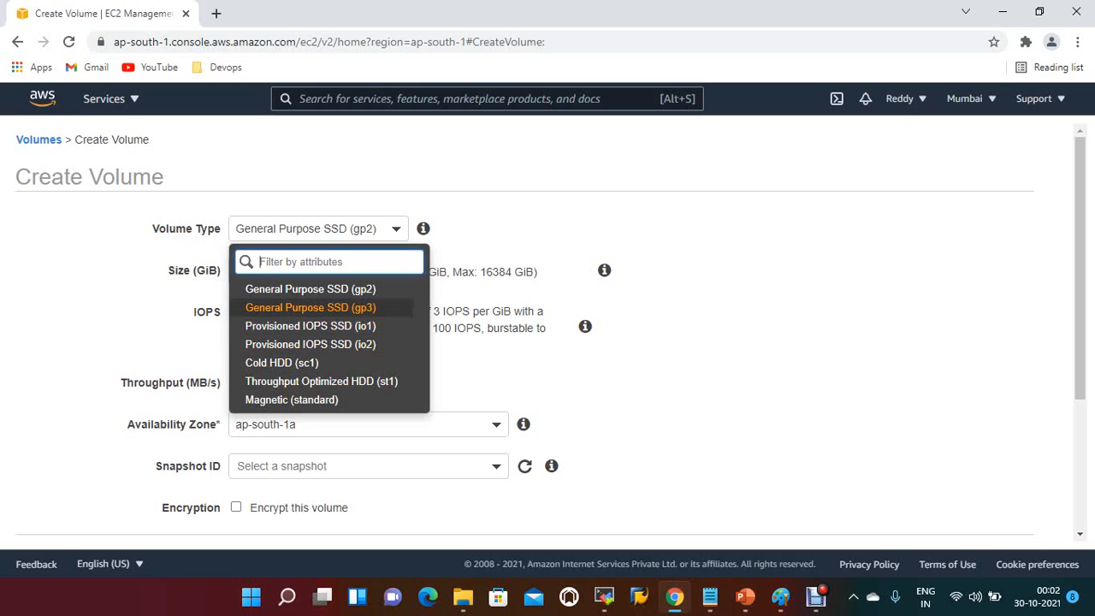
{"action": "key", "text": "Return"}
{"action": "mouse_move", "coordinate": [604, 271]}
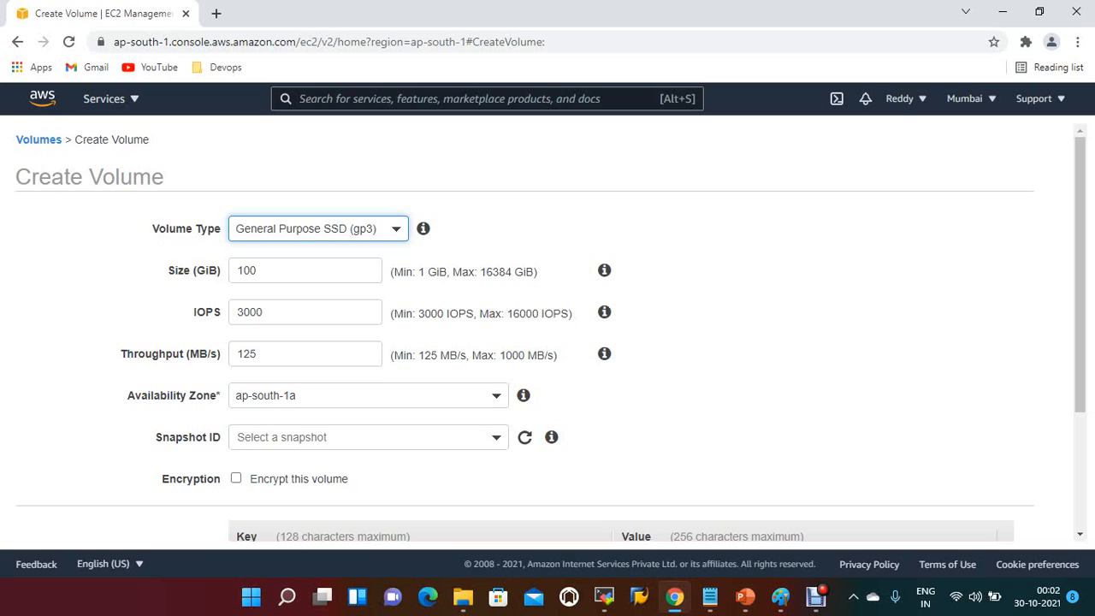
Step: Add a tag to the new volume with the key Name and the value webvm2volume
{"action": "scroll", "coordinate": [547, 334], "scroll_direction": "down", "scroll_amount": 1}
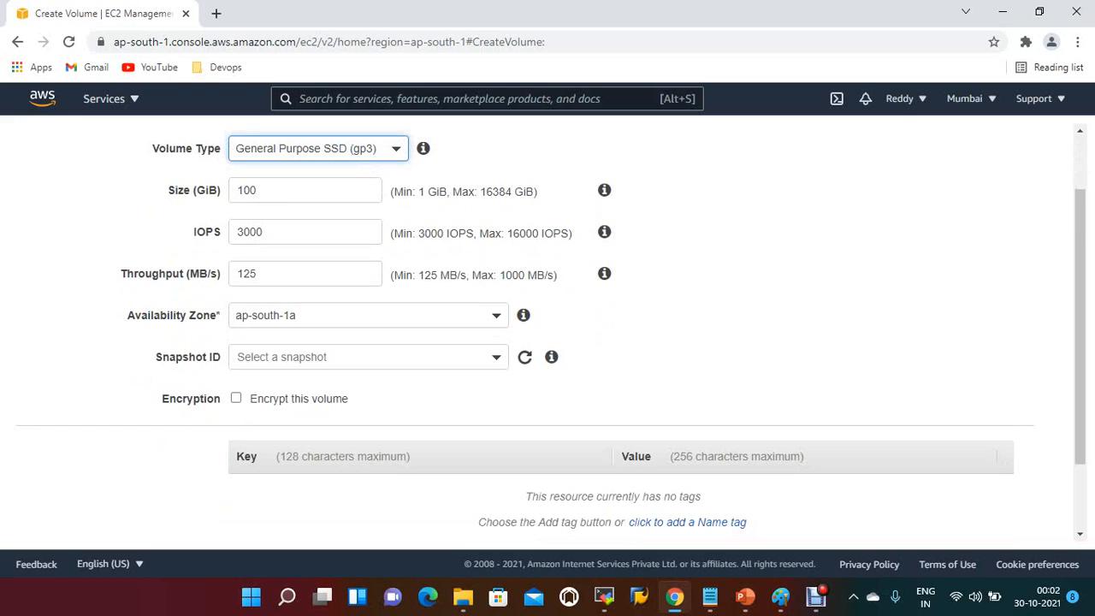
{"action": "scroll", "coordinate": [544, 328], "scroll_direction": "down", "scroll_amount": 2}
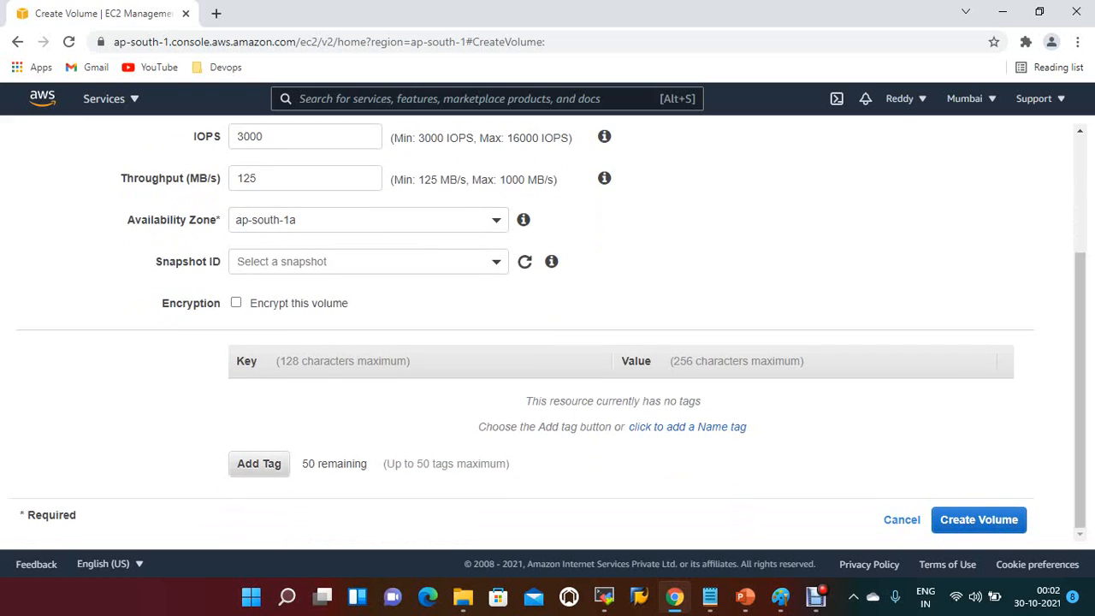
{"action": "left_click", "coordinate": [259, 463]}
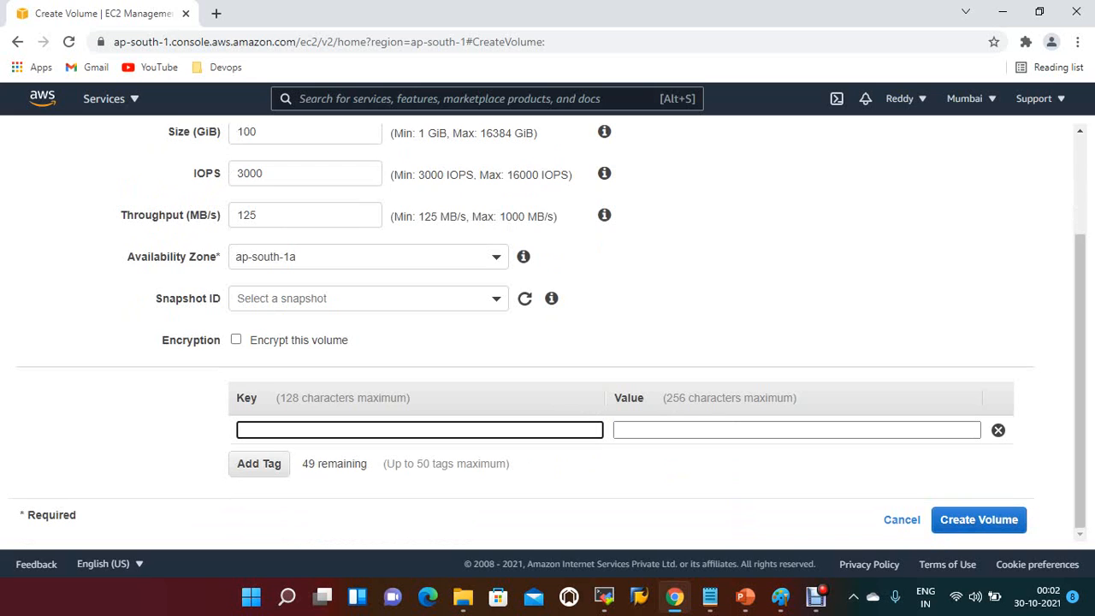
{"action": "type", "text": "Name"}
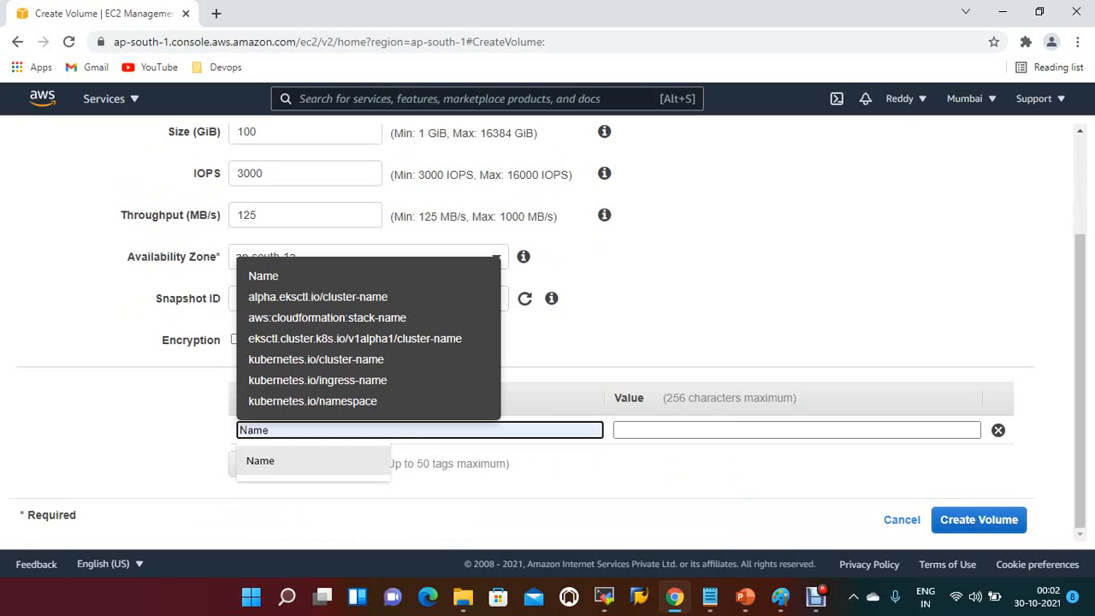
{"action": "key", "text": "Return"}
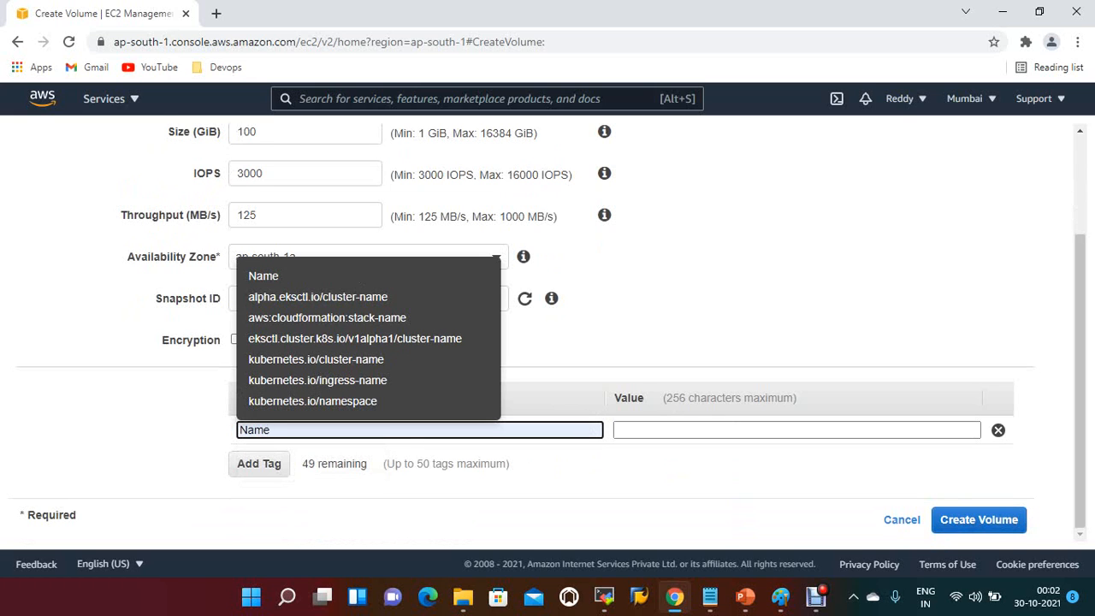
{"action": "key", "text": "Tab"}
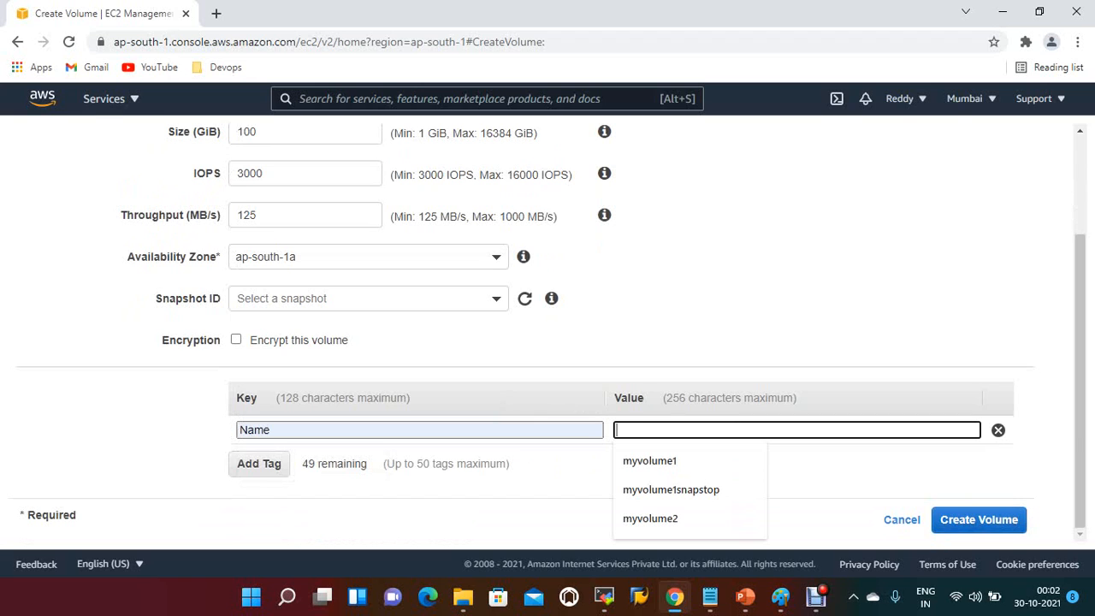
{"action": "type", "text": "w"}
{"action": "key", "text": "BackSpace"}
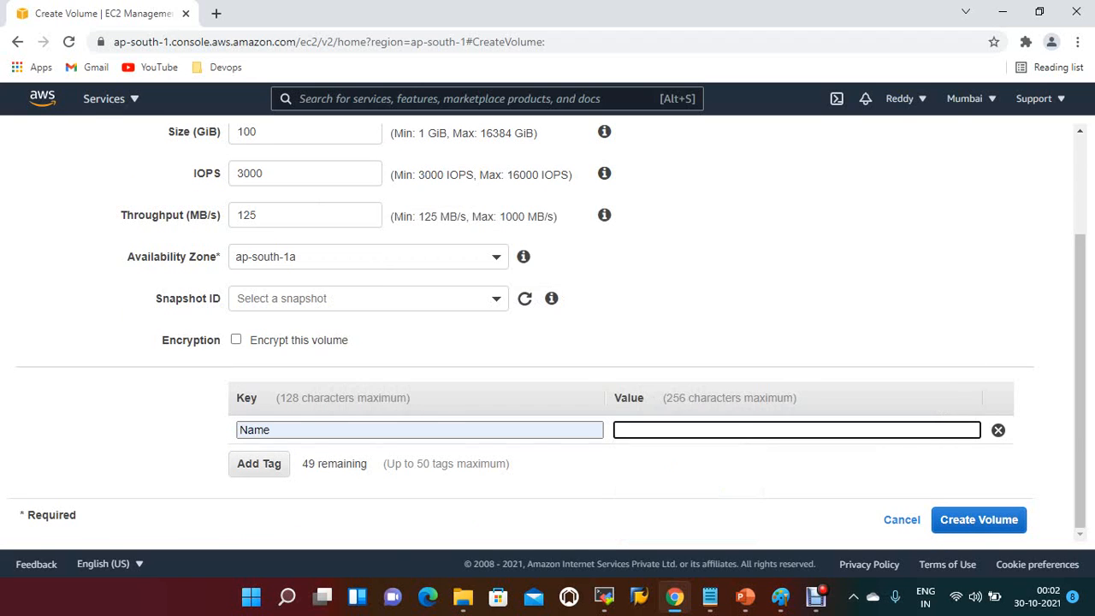
{"action": "type", "text": "web"}
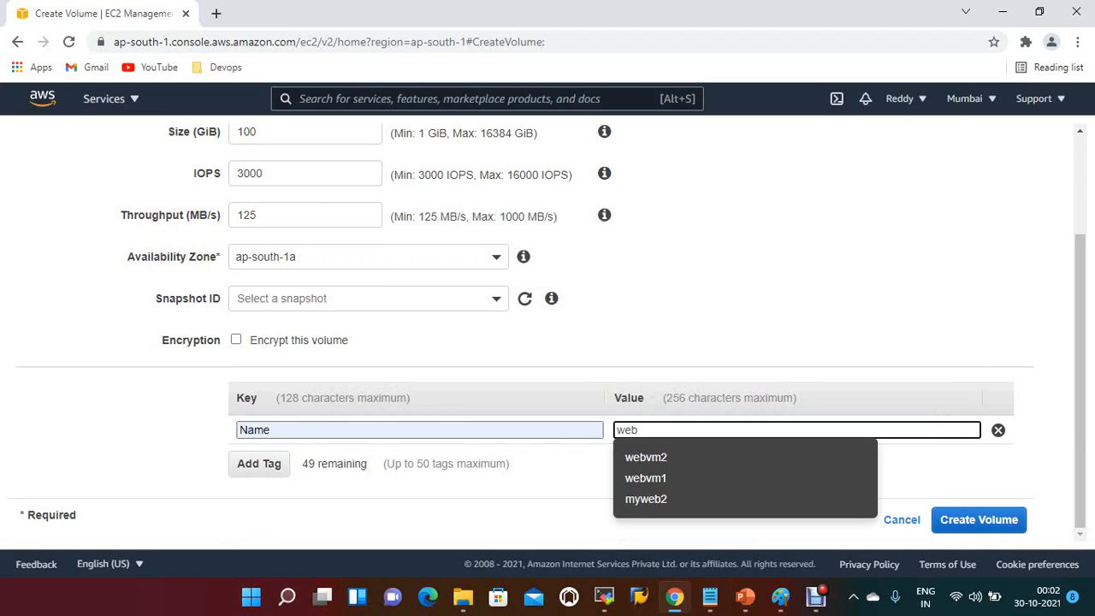
{"action": "type", "text": "vm"}
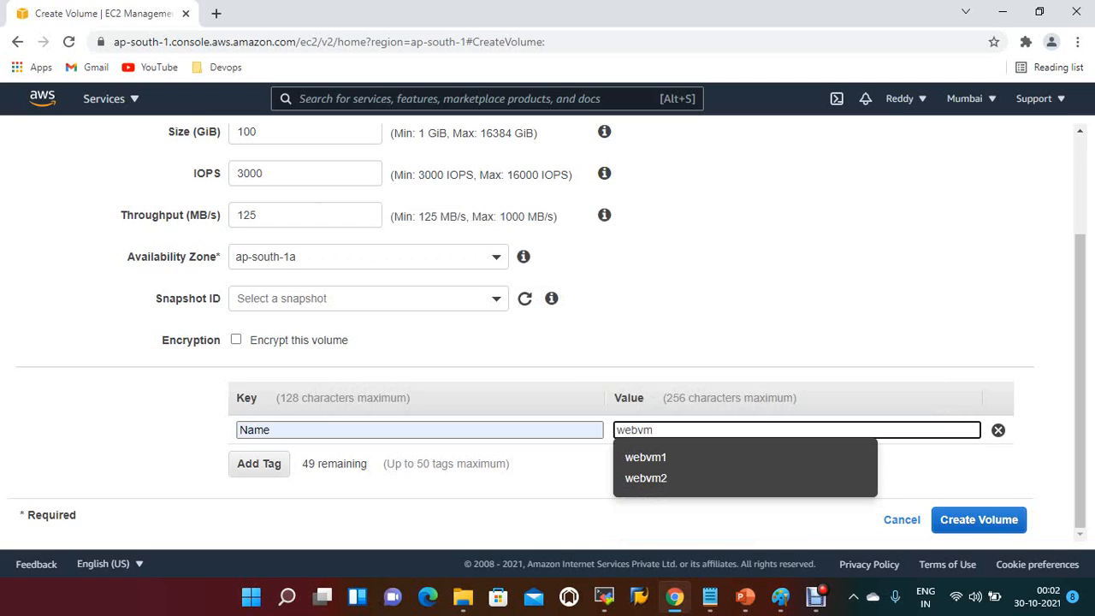
{"action": "type", "text": "2"}
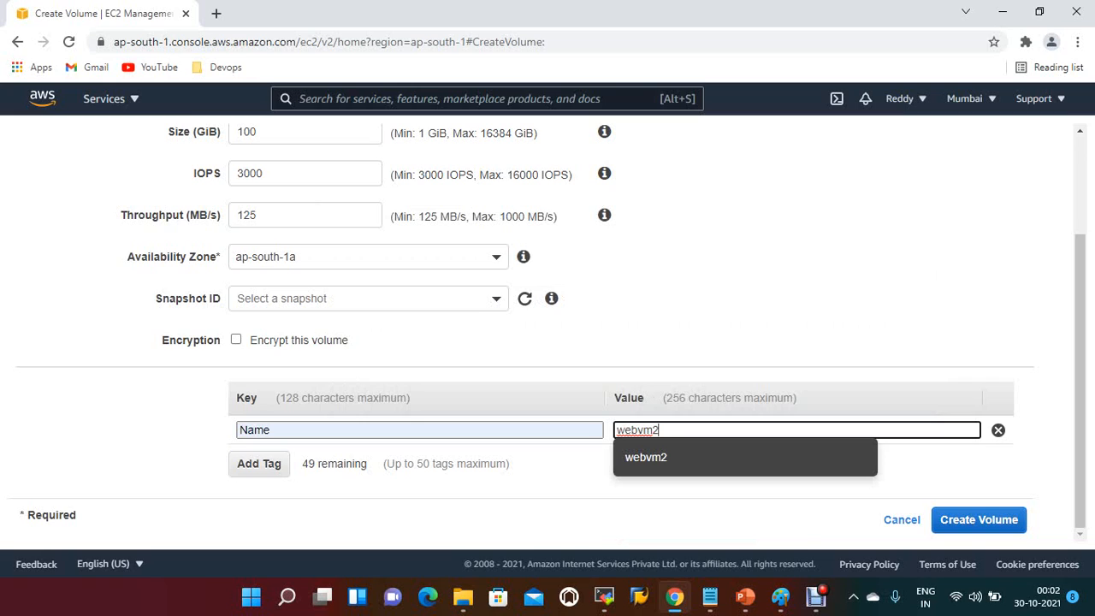
{"action": "type", "text": "vol"}
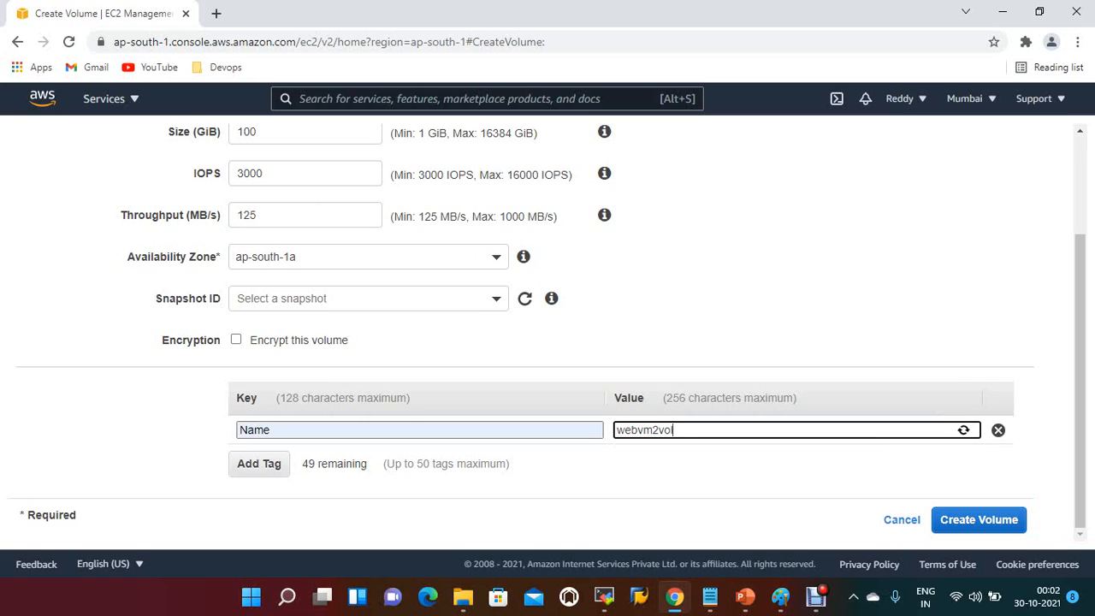
{"action": "type", "text": "ume"}
Step: Change the Name tag's value to webvolume1, create the volume and return to the volumes list
{"action": "left_click", "coordinate": [659, 431]}
{"action": "key", "text": "BackSpace"}
{"action": "key", "text": "BackSpace"}
{"action": "key", "text": "BackSpace"}
{"action": "key", "text": "BackSpace"}
{"action": "key", "text": "BackSpace"}
{"action": "key", "text": "BackSpace"}
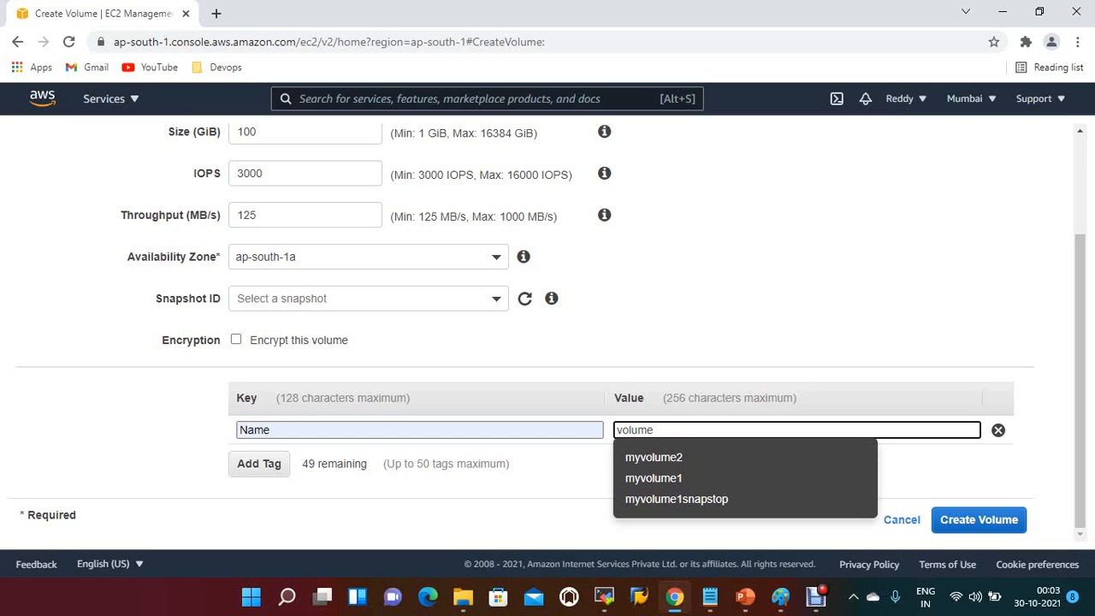
{"action": "type", "text": "we"}
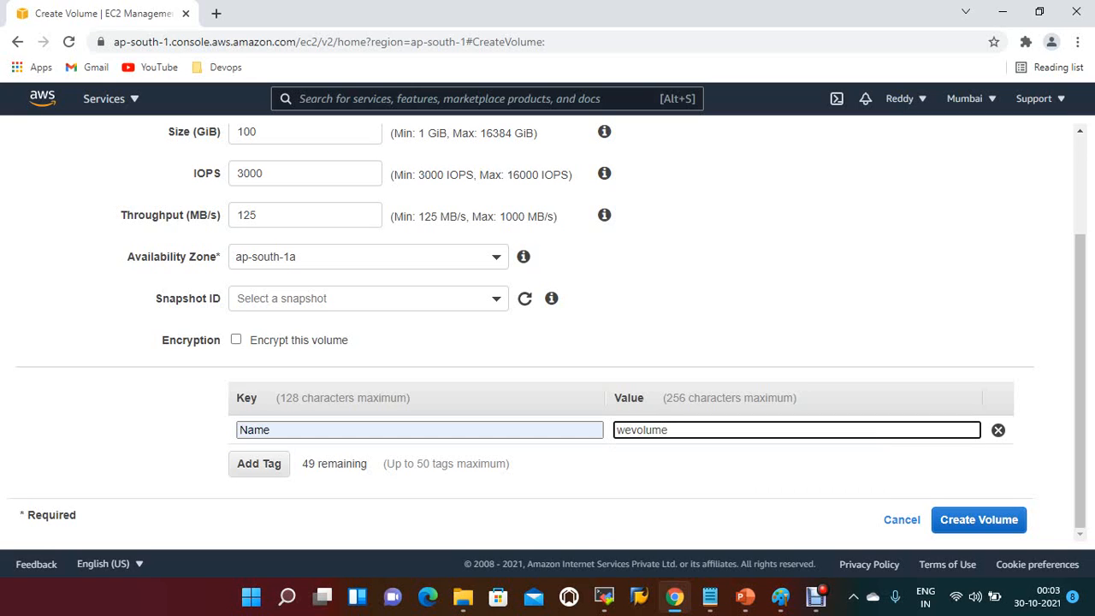
{"action": "type", "text": "1"}
{"action": "key", "text": "Left"}
{"action": "key", "text": "Left"}
{"action": "key", "text": "Left"}
{"action": "key", "text": "Left"}
{"action": "key", "text": "Left"}
{"action": "key", "text": "Left"}
{"action": "key", "text": "Left"}
{"action": "type", "text": "b"}
{"action": "left_click", "coordinate": [978, 519]}
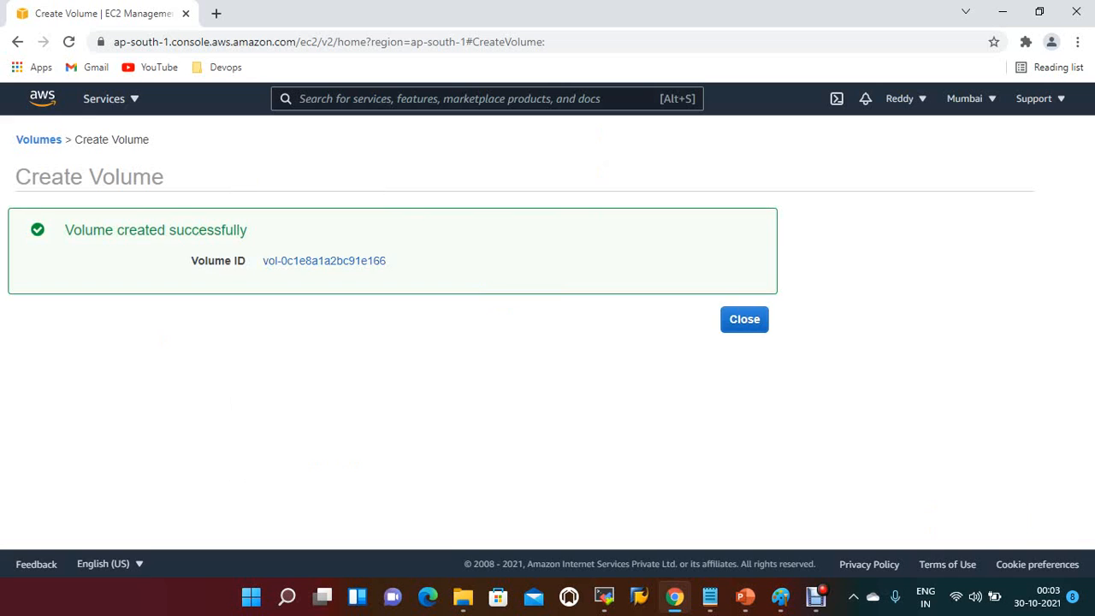
{"action": "left_click", "coordinate": [745, 320]}
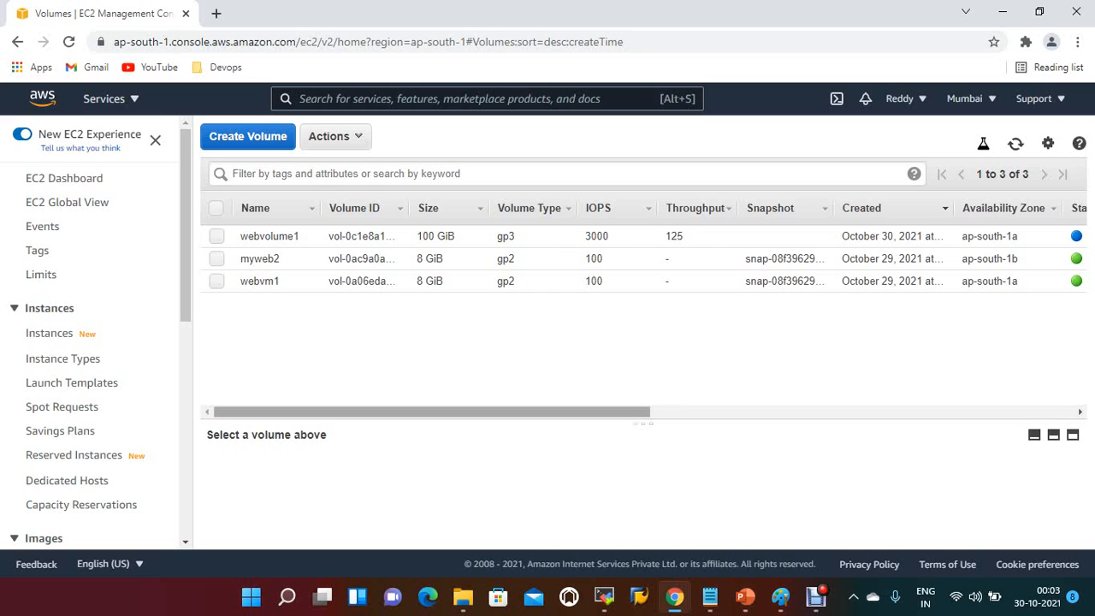
Step: Attach the volume webvolume1 to the running instance webvm1 as device /dev/sdf
{"action": "left_click_drag", "start_coordinate": [432, 411], "coordinate": [529, 412]}
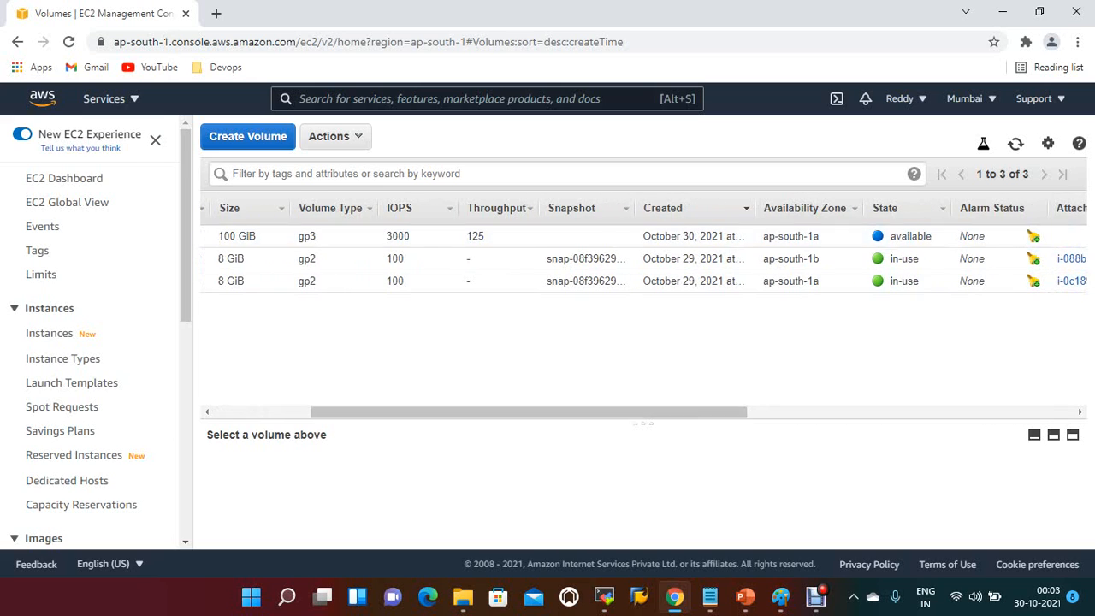
{"action": "left_click_drag", "start_coordinate": [529, 411], "coordinate": [432, 411]}
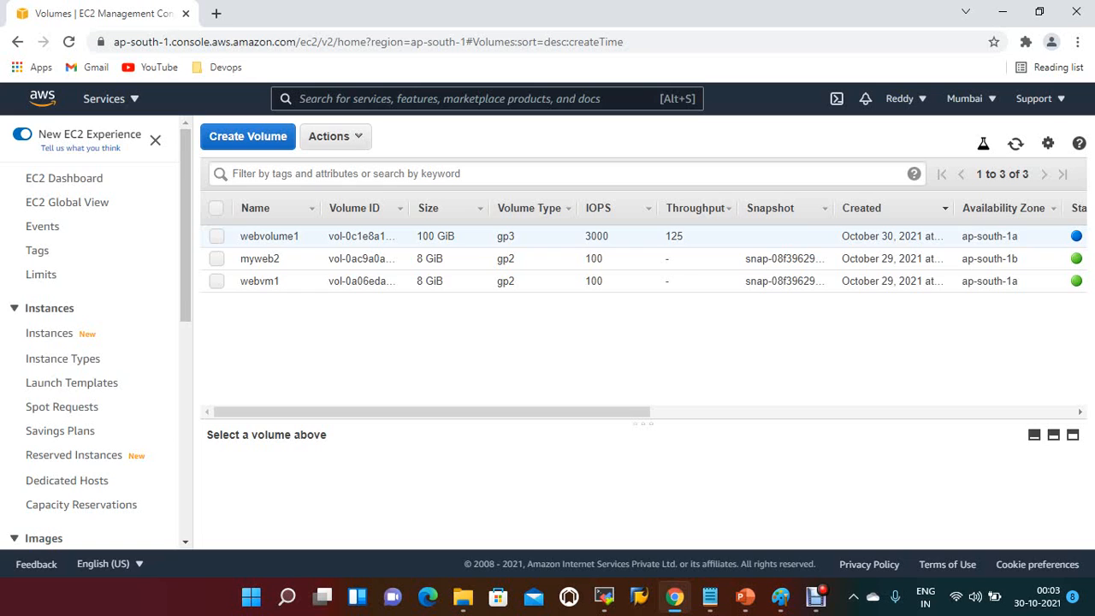
{"action": "left_click", "coordinate": [306, 236]}
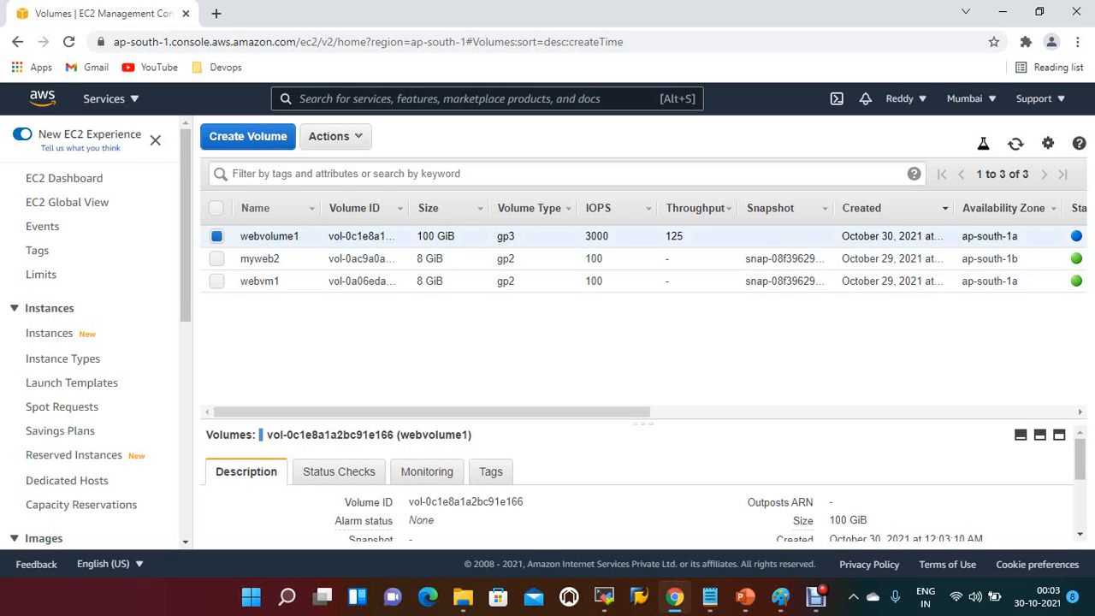
{"action": "left_click", "coordinate": [335, 136]}
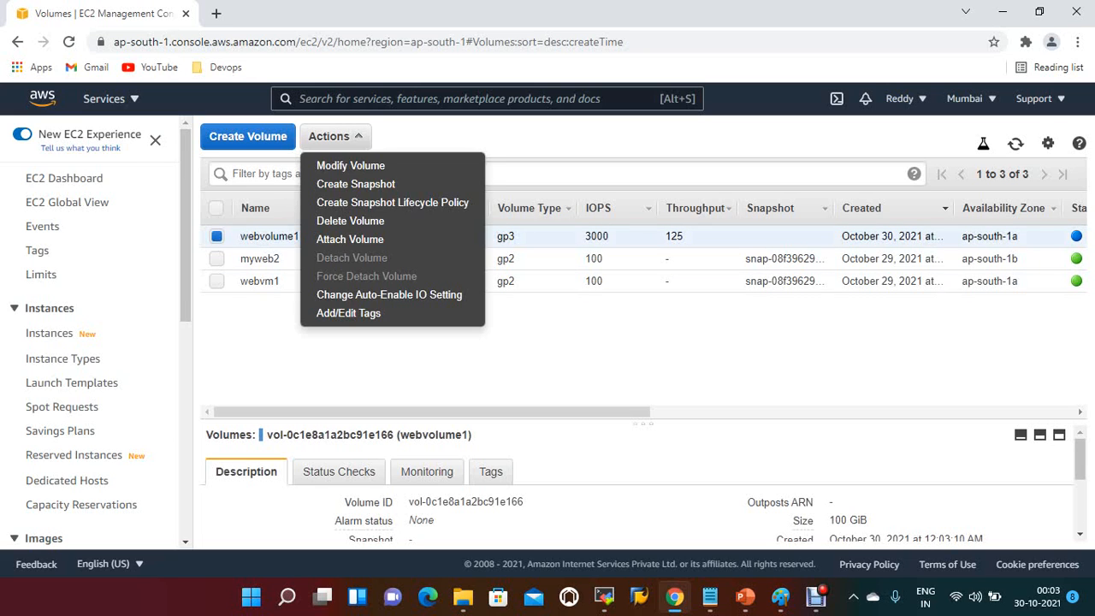
{"action": "left_click", "coordinate": [350, 239]}
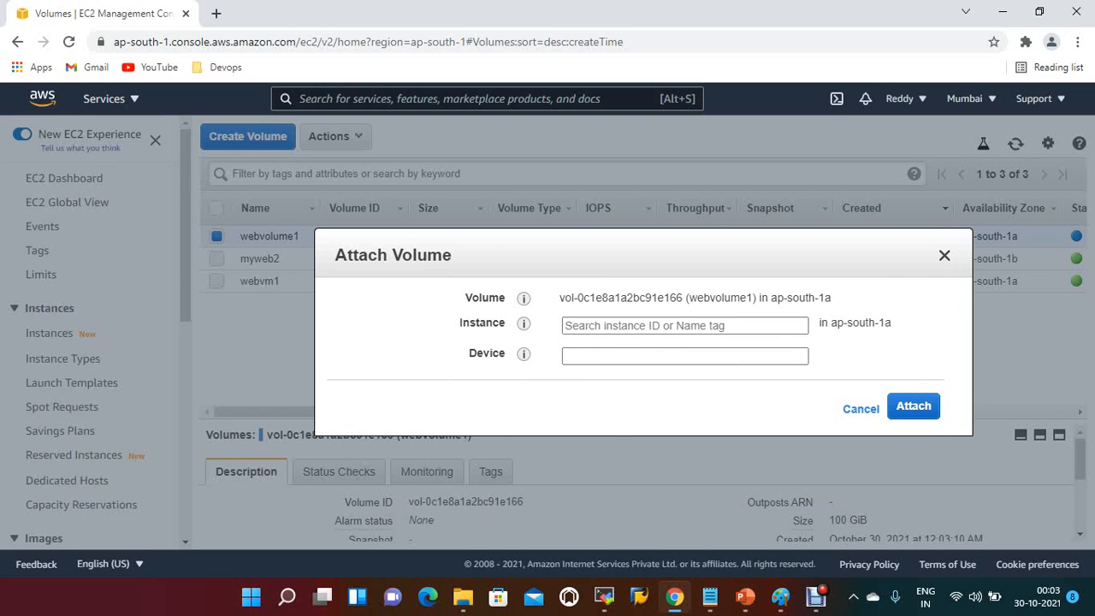
{"action": "left_click", "coordinate": [684, 326]}
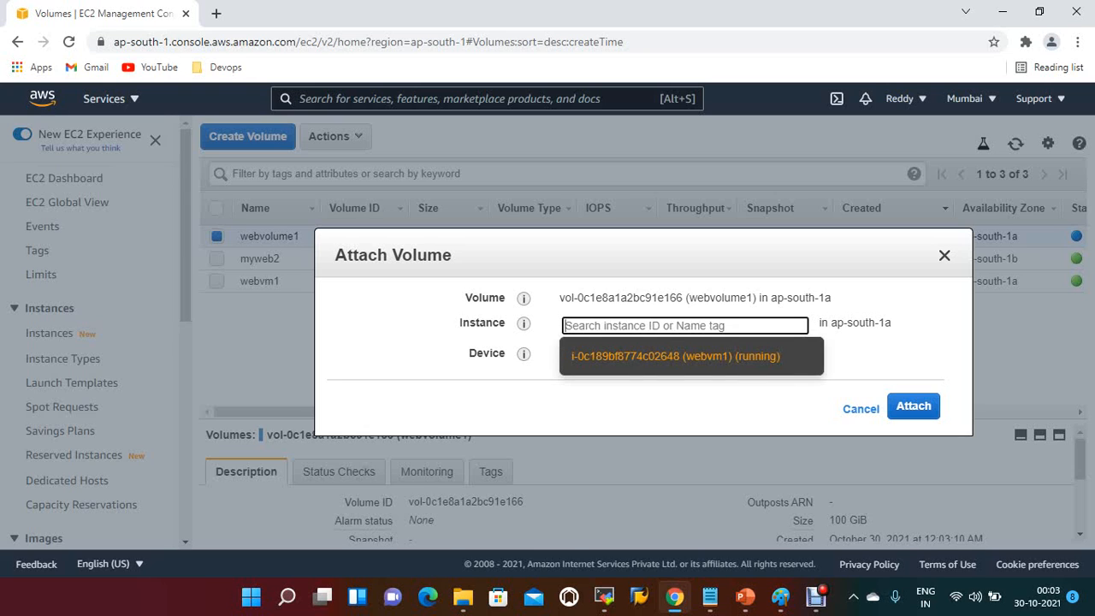
{"action": "key", "text": "Return"}
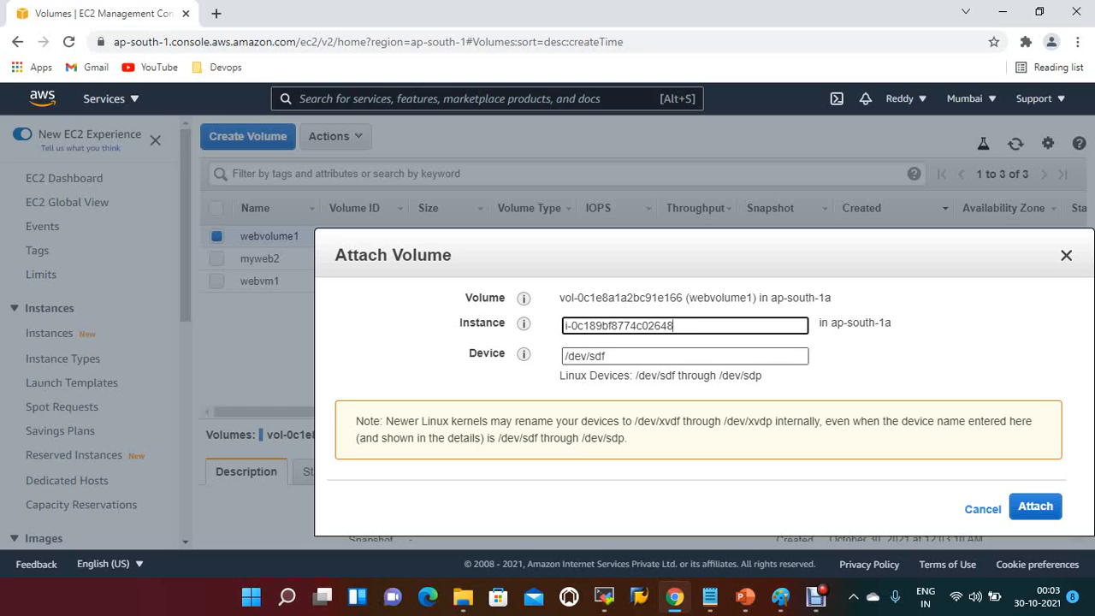
{"action": "left_click", "coordinate": [1035, 507]}
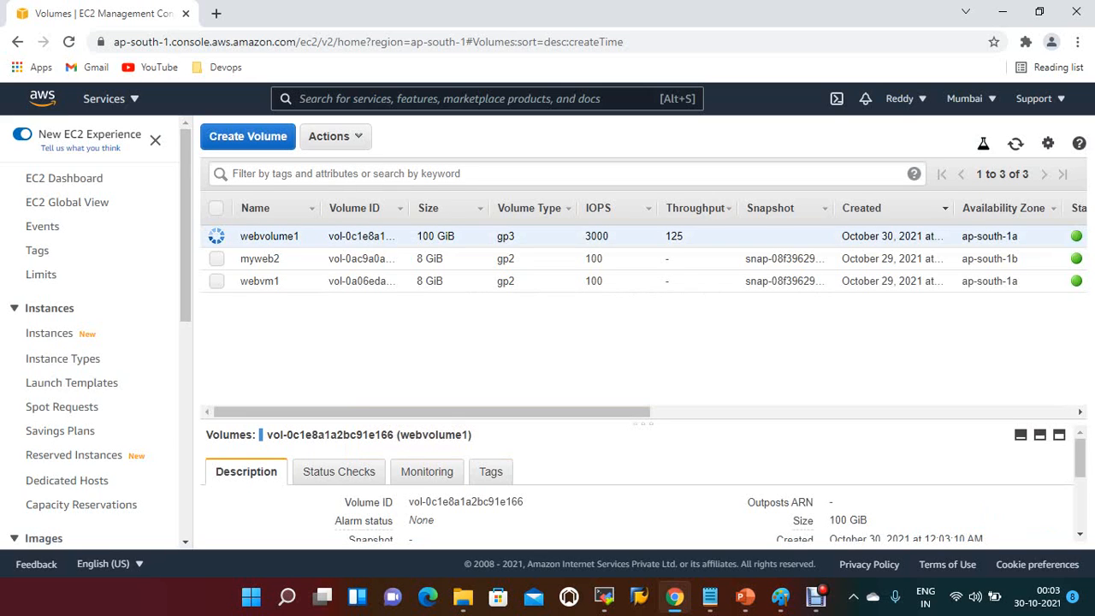
{"action": "left_click_drag", "start_coordinate": [547, 412], "coordinate": [629, 413]}
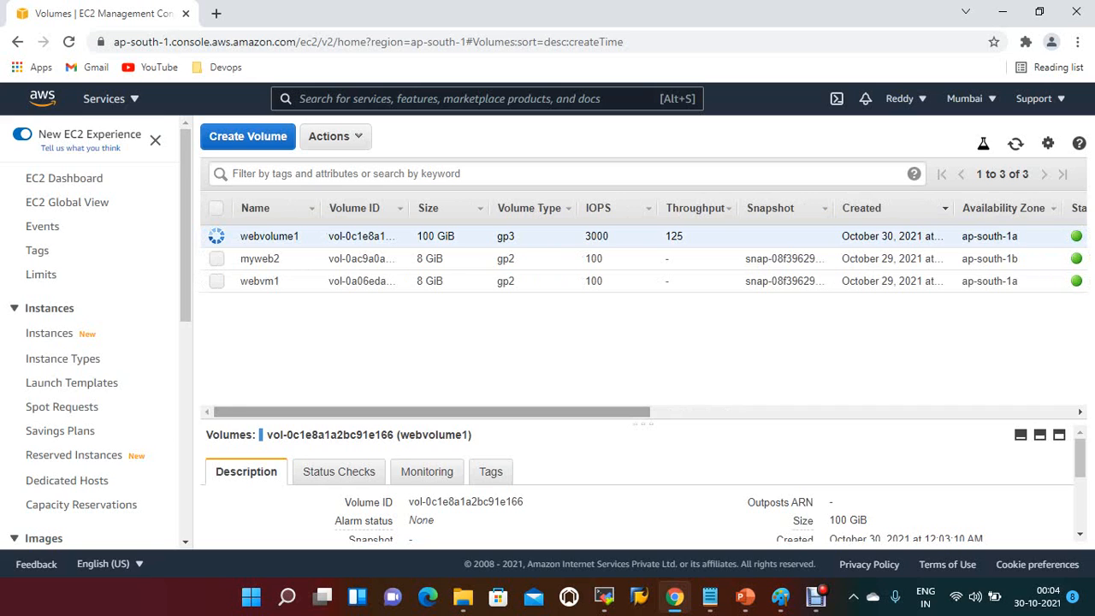
Step: Refresh the EC2 instances list and examine the storage details of webvm1, including its block device attachments and delete-on-termination settings
{"action": "left_click", "coordinate": [50, 333]}
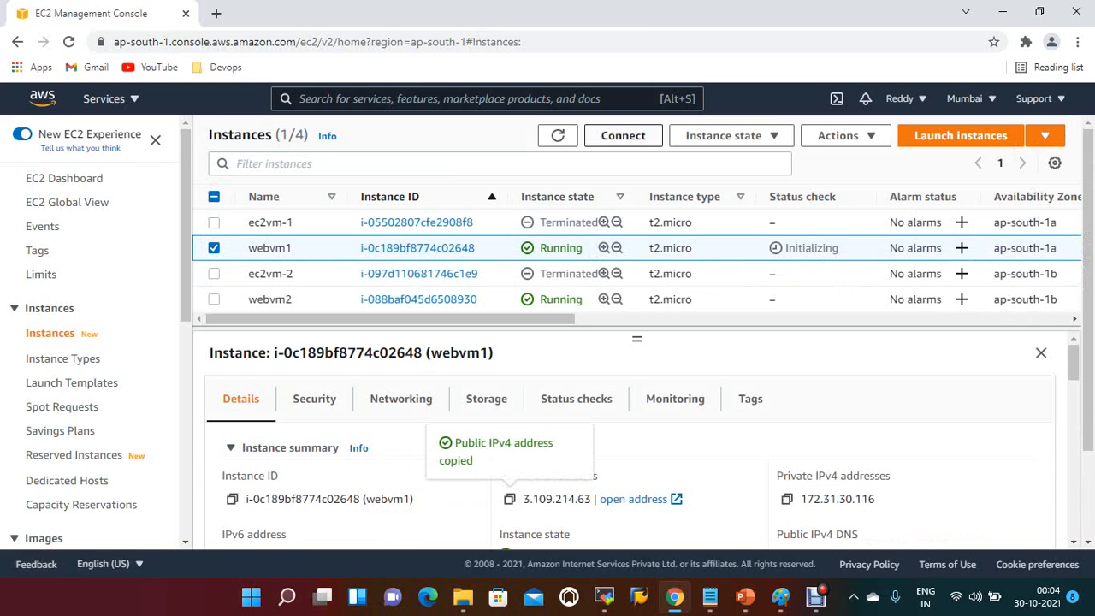
{"action": "left_click", "coordinate": [558, 135]}
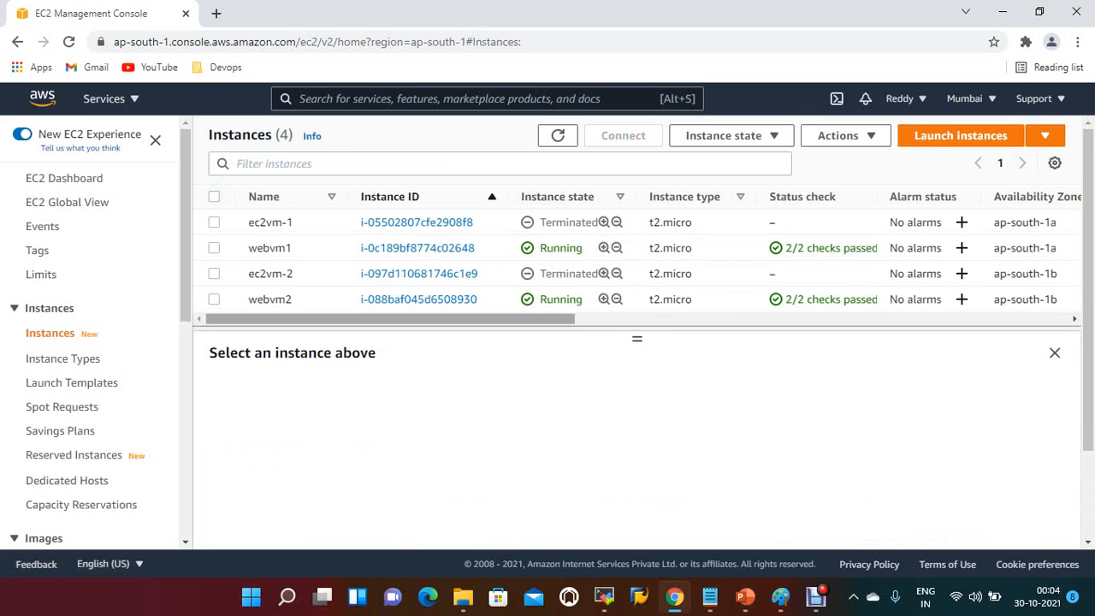
{"action": "left_click", "coordinate": [214, 248]}
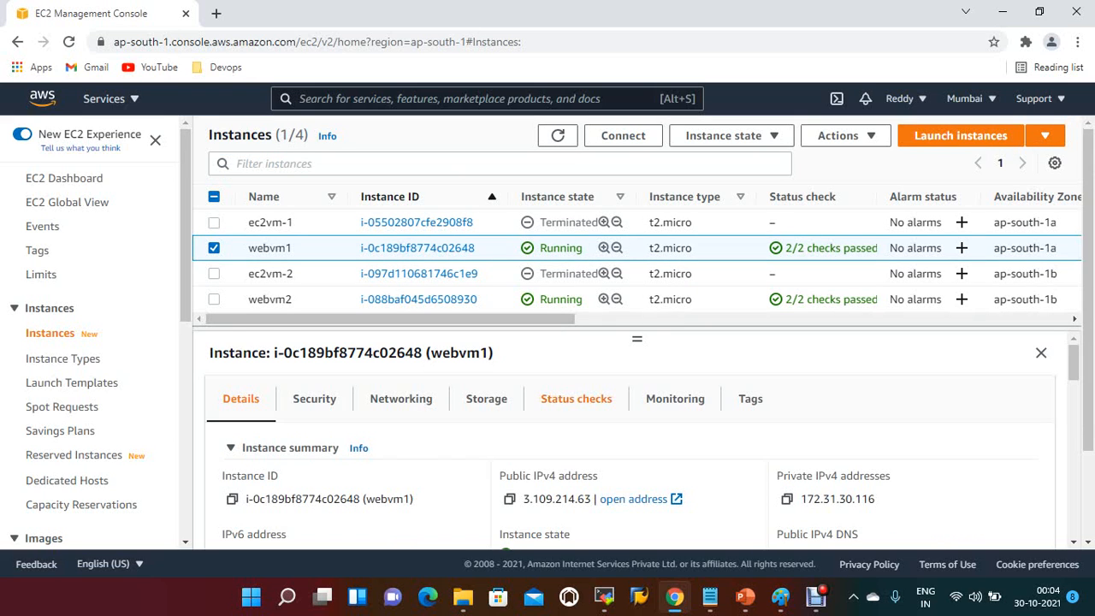
{"action": "left_click", "coordinate": [486, 399]}
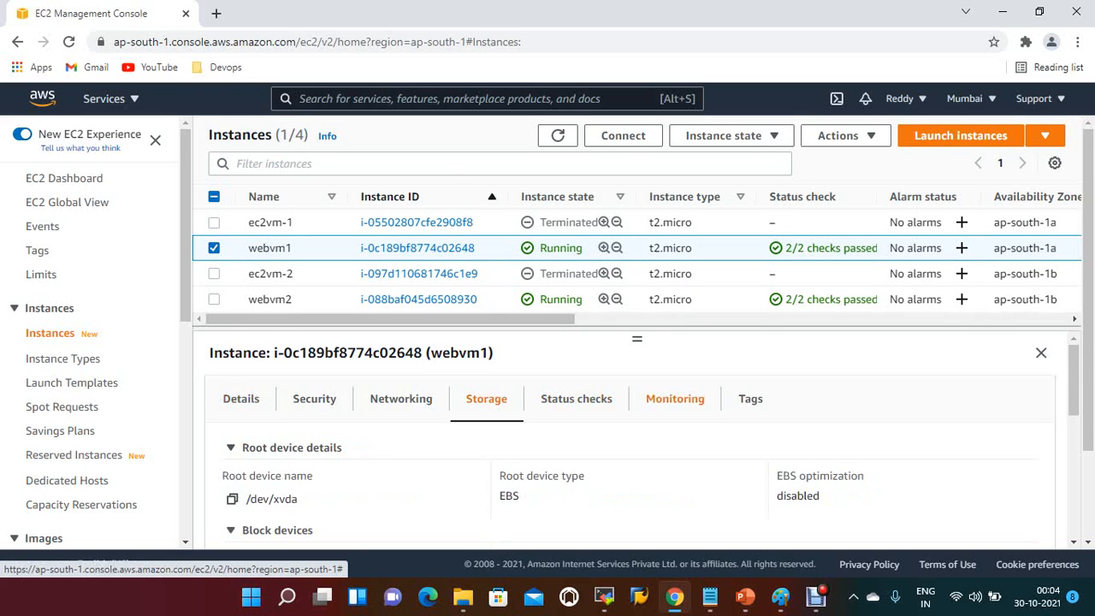
{"action": "scroll", "coordinate": [637, 445], "scroll_direction": "down", "scroll_amount": 2}
{"action": "scroll", "coordinate": [637, 445], "scroll_direction": "down", "scroll_amount": 1}
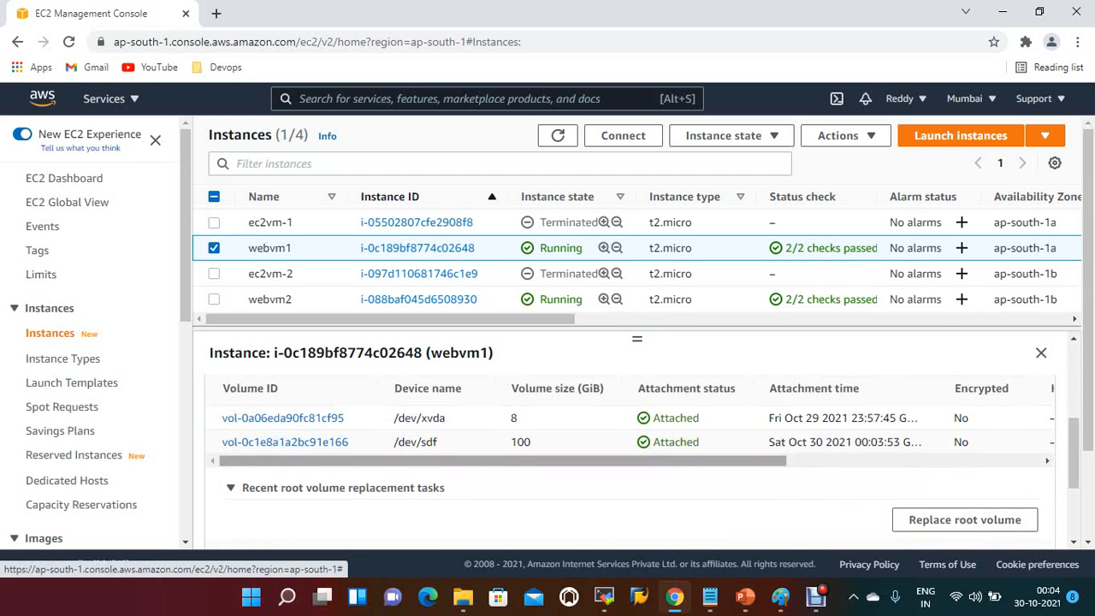
{"action": "mouse_move", "coordinate": [503, 460]}
{"action": "left_mouse_down"}
{"action": "mouse_move", "coordinate": [752, 461]}
{"action": "mouse_move", "coordinate": [502, 460]}
{"action": "left_mouse_up"}
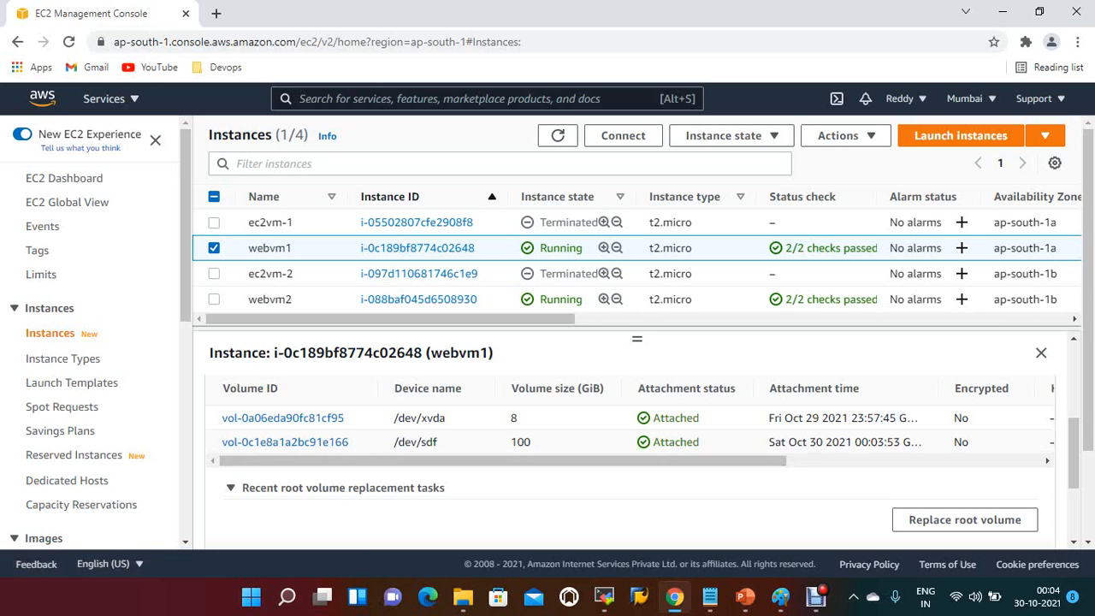
{"action": "scroll", "coordinate": [629, 428], "scroll_direction": "right", "scroll_amount": 2}
{"action": "scroll", "coordinate": [629, 428], "scroll_direction": "right", "scroll_amount": 5}
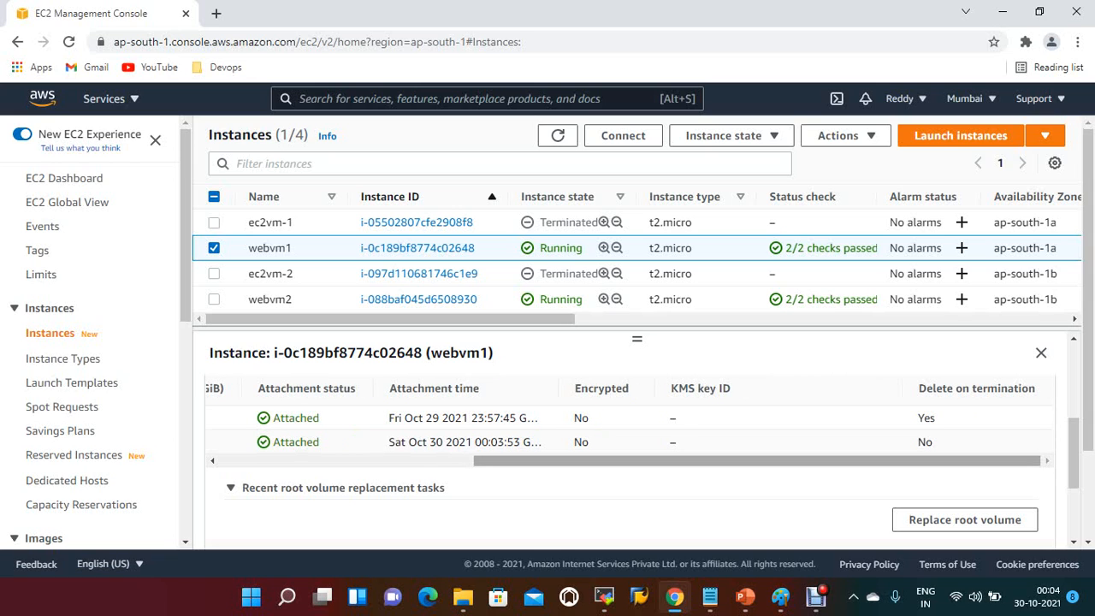
{"action": "scroll", "coordinate": [629, 428], "scroll_direction": "left", "scroll_amount": 5}
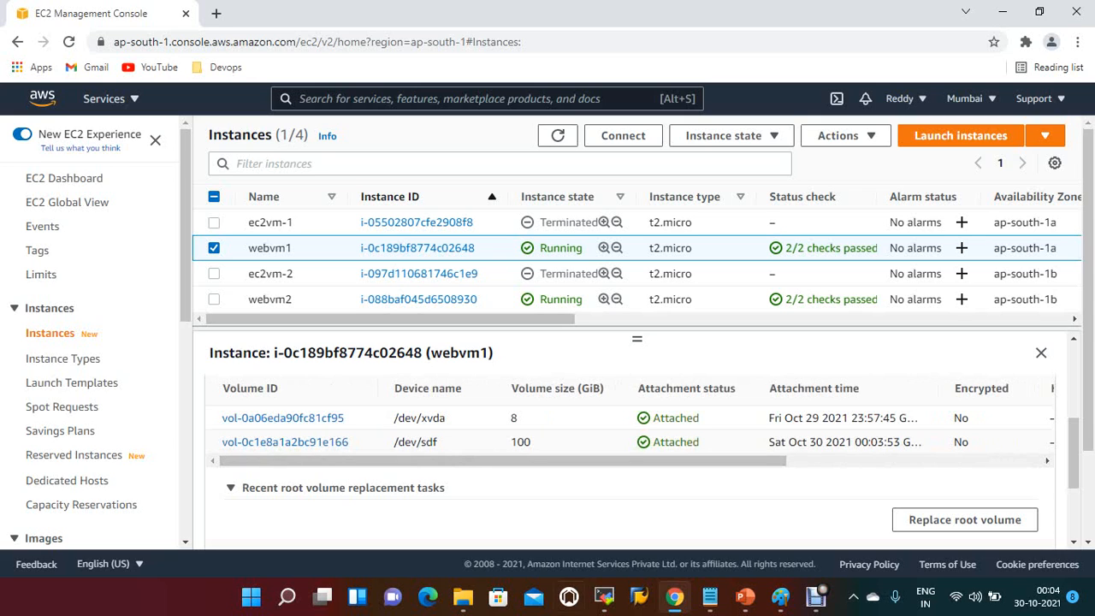
Step: Switch to the MobaXterm SSH session of webvm1 and list the block devices with lsblk
{"action": "left_click", "coordinate": [604, 596]}
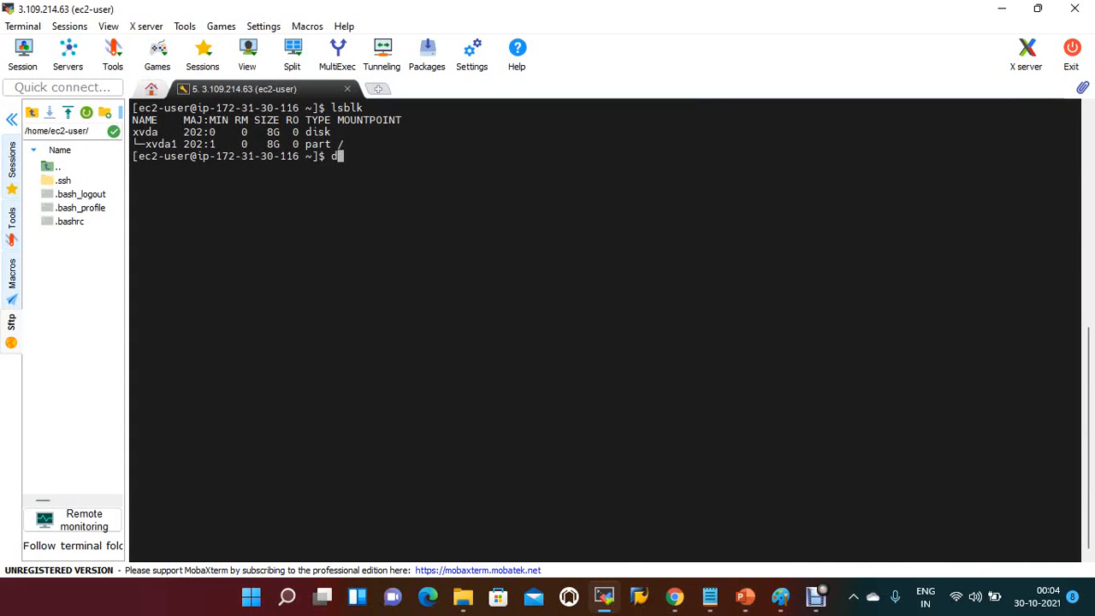
{"action": "type", "text": "lsblk"}
{"action": "key", "text": "Return"}
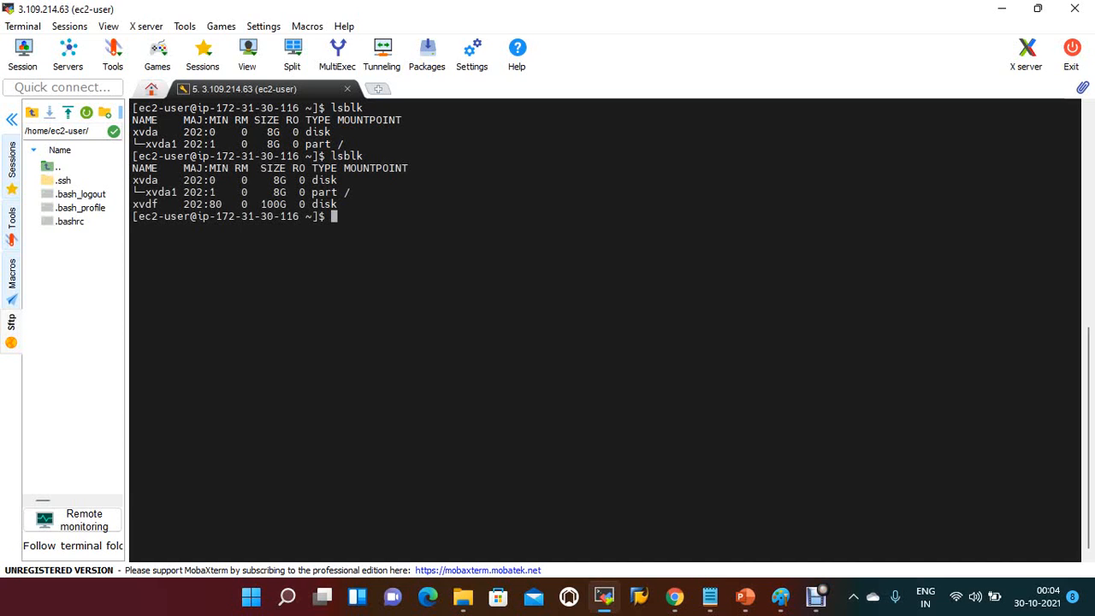
{"action": "double_click", "coordinate": [146, 204]}
{"action": "left_click", "coordinate": [147, 206]}
{"action": "double_click", "coordinate": [216, 204]}
{"action": "left_click", "coordinate": [215, 205]}
Step: Format the new disk with an XFS file system by running sudo mkfs -t xfs /dev/xvdf
{"action": "type", "text": "sudo "}
{"action": "type", "text": "mkd"}
{"action": "type", "text": "d"}
{"action": "key", "text": "BackSpace"}
{"action": "type", "text": "s -t xfs "}
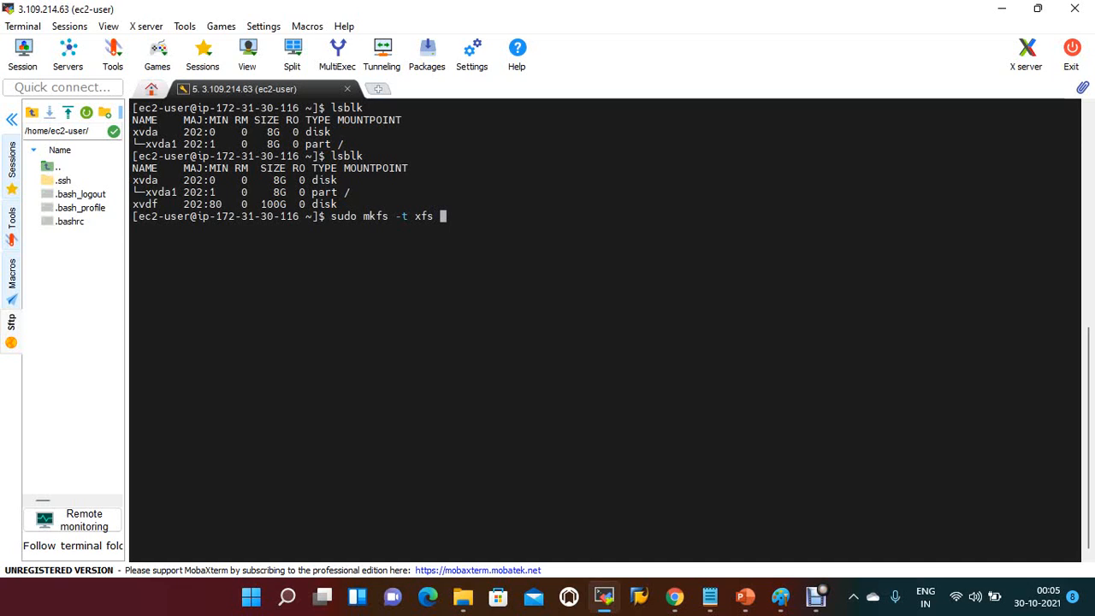
{"action": "type", "text": "/dev/d"}
{"action": "key", "text": "BackSpace"}
{"action": "type", "text": "xvdf"}
{"action": "key", "text": "Return"}
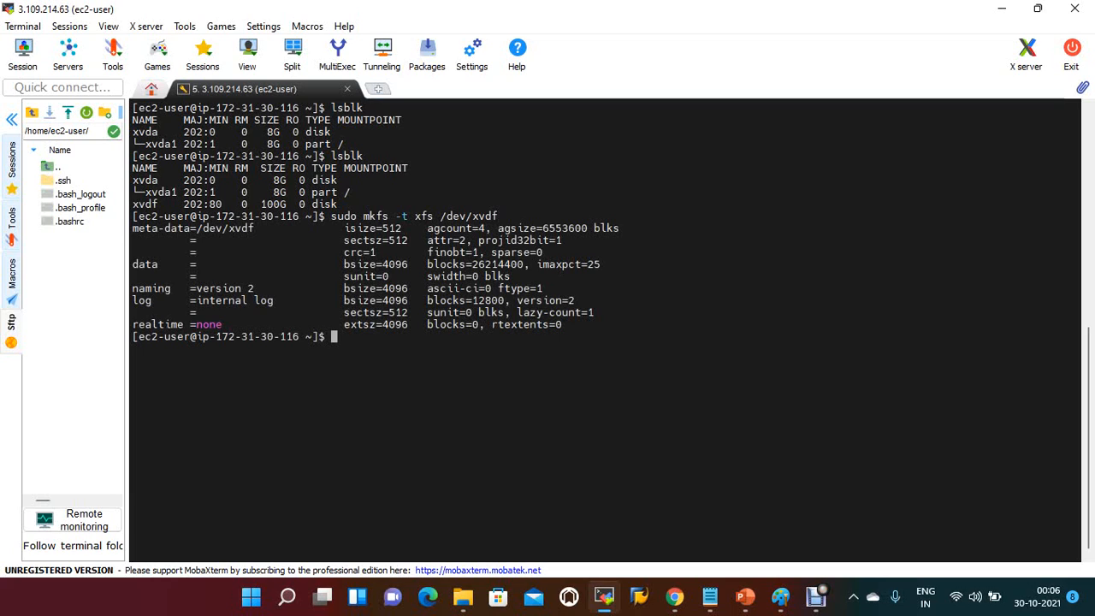
Step: Recheck the block devices with lsblk and create the mount directory with sudo mkdir /data
{"action": "type", "text": "lsblk"}
{"action": "key", "text": "Return"}
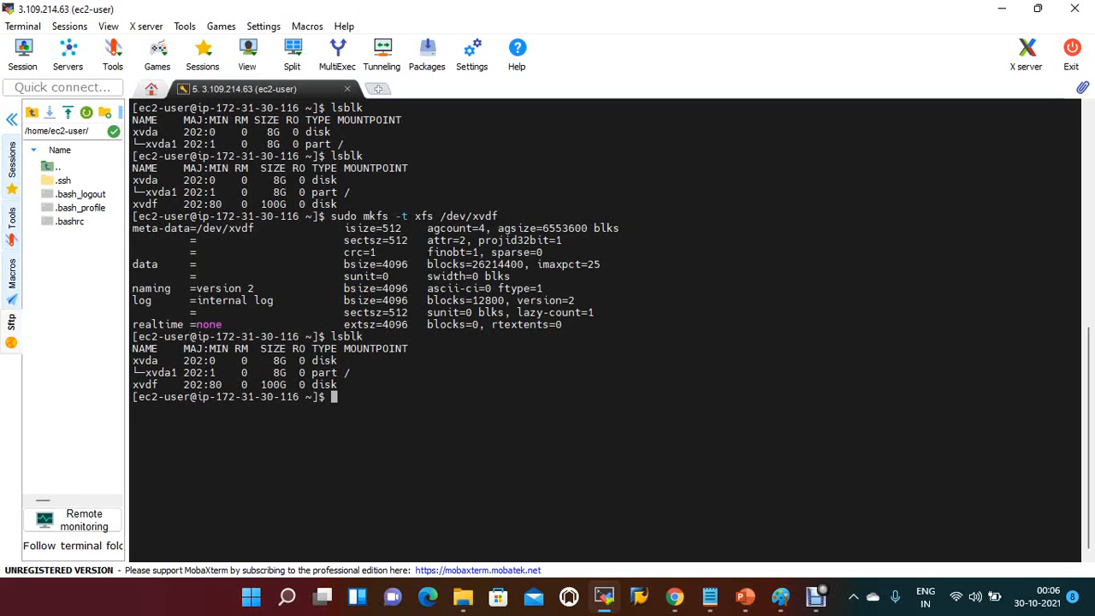
{"action": "type", "text": "sudo mkdir /data"}
{"action": "key", "text": "Return"}
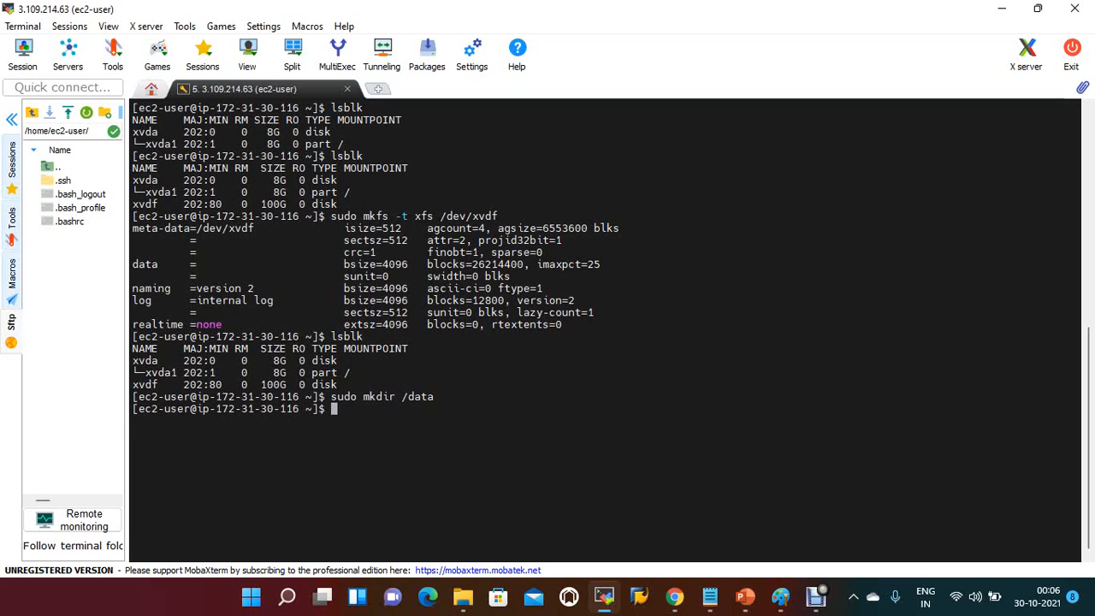
Step: Rerun lsblk and mount the new disk with sudo mount /dev/xvdf /data
{"action": "key", "text": "Up"}
{"action": "key", "text": "Up"}
{"action": "key", "text": "Return"}
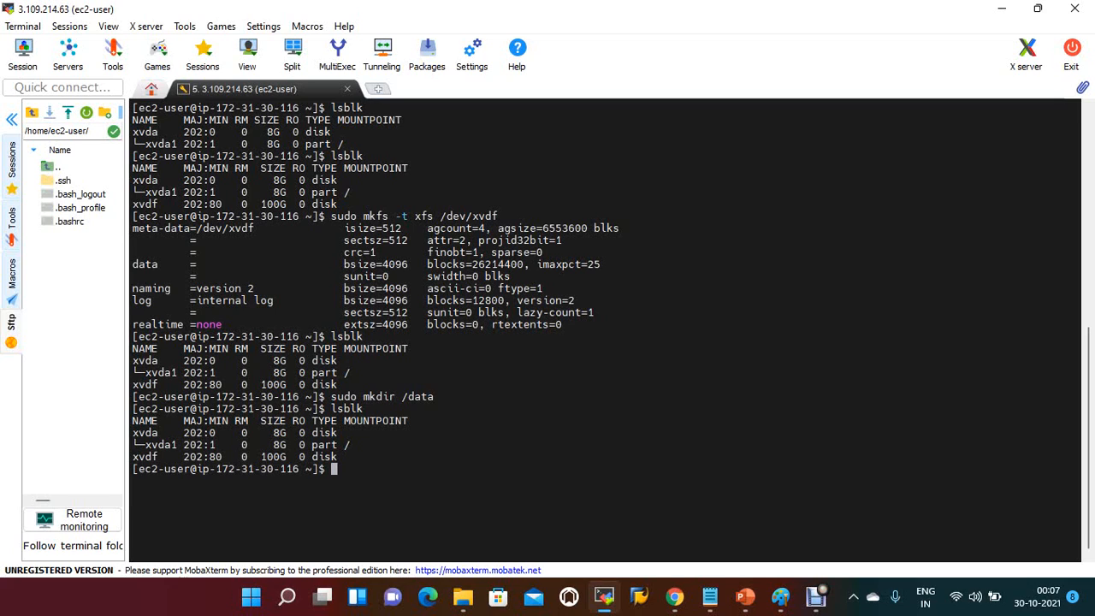
{"action": "type", "text": "sudo mount /dev/xvdf"}
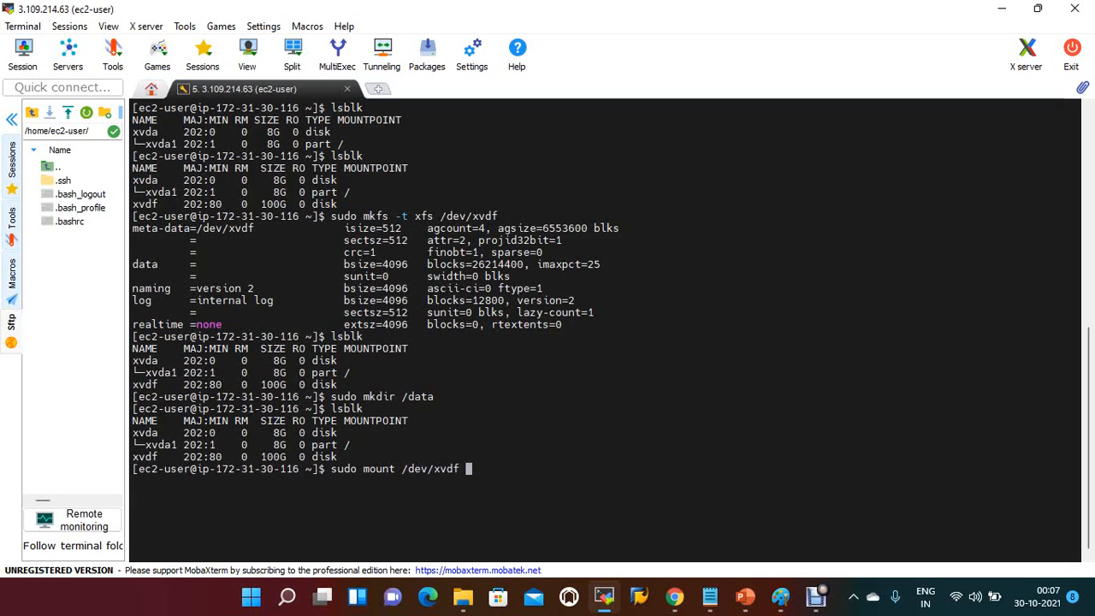
{"action": "type", "text": " /data"}
{"action": "key", "text": "Return"}
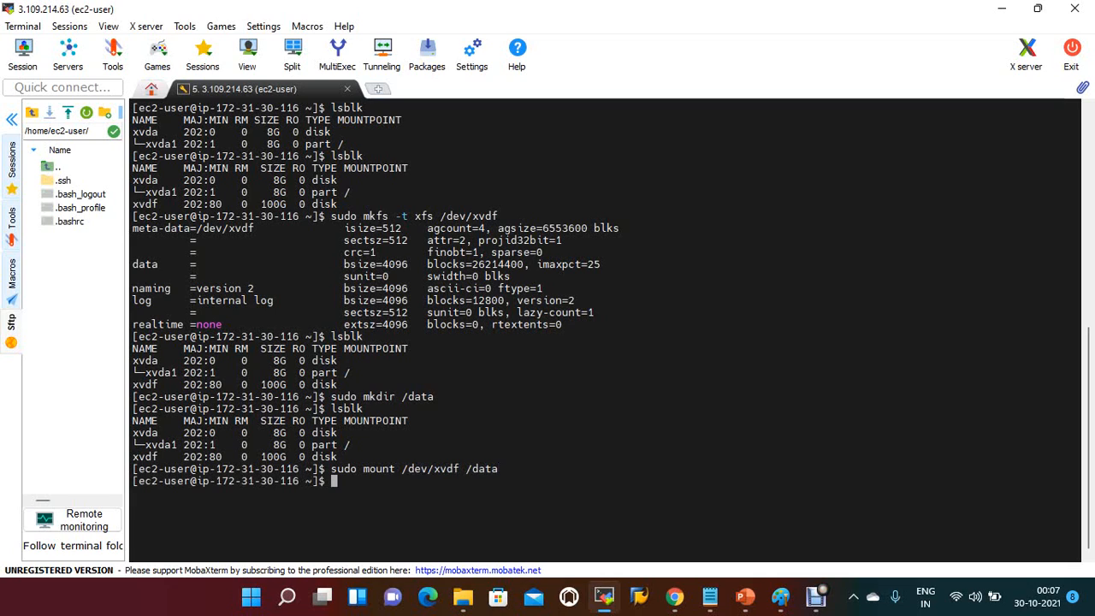
Step: Run lsblk to check the mount point of the xvdf disk
{"action": "key", "text": "Up"}
{"action": "key", "text": "Up"}
{"action": "key", "text": "Up"}
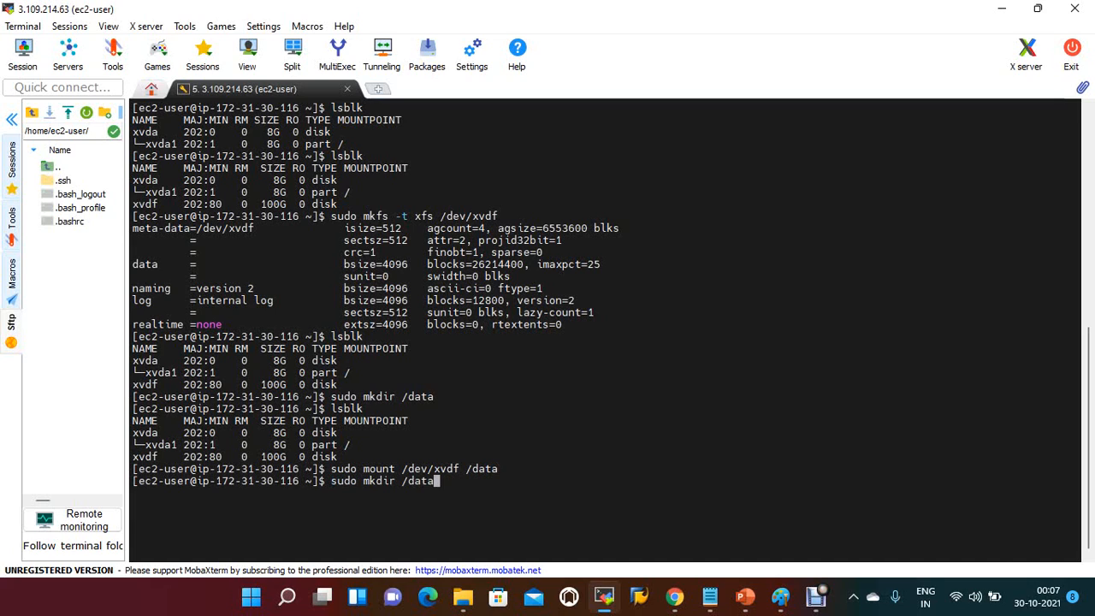
{"action": "key", "text": "BackSpace"}
{"action": "key", "text": "BackSpace"}
{"action": "key", "text": "BackSpace"}
{"action": "key", "text": "BackSpace"}
{"action": "key", "text": "BackSpace"}
{"action": "key", "text": "BackSpace"}
{"action": "key", "text": "BackSpace"}
{"action": "key", "text": "BackSpace"}
{"action": "key", "text": "BackSpace"}
{"action": "key", "text": "BackSpace"}
{"action": "key", "text": "BackSpace"}
{"action": "key", "text": "BackSpace"}
{"action": "key", "text": "BackSpace"}
{"action": "key", "text": "BackSpace"}
{"action": "key", "text": "BackSpace"}
{"action": "key", "text": "BackSpace"}
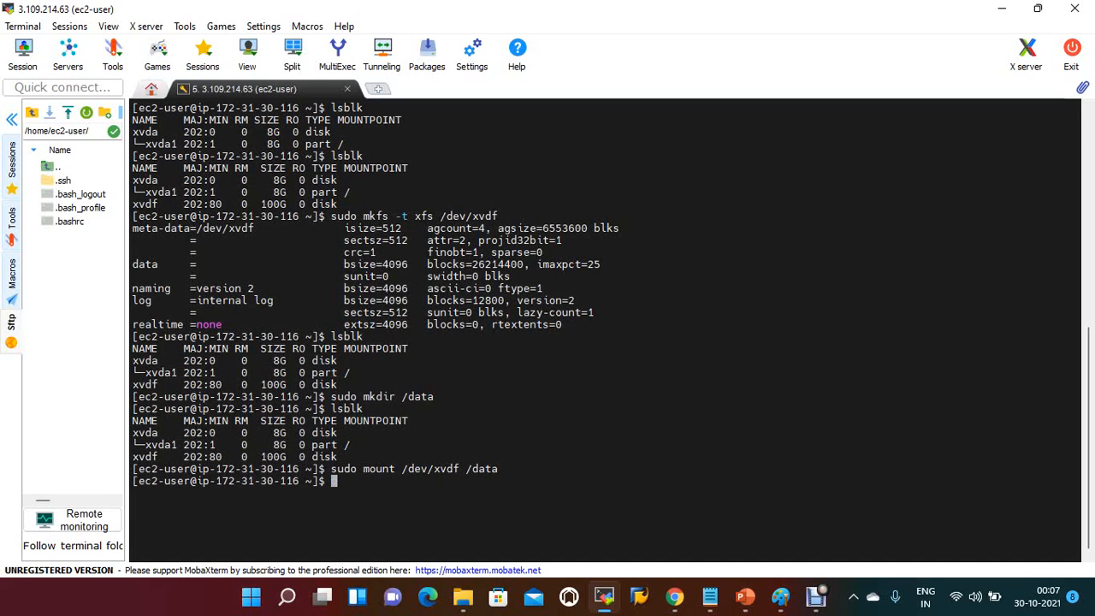
{"action": "type", "text": "ls"}
{"action": "key", "text": "BackSpace"}
{"action": "key", "text": "BackSpace"}
{"action": "type", "text": "sblk"}
{"action": "key", "text": "Return"}
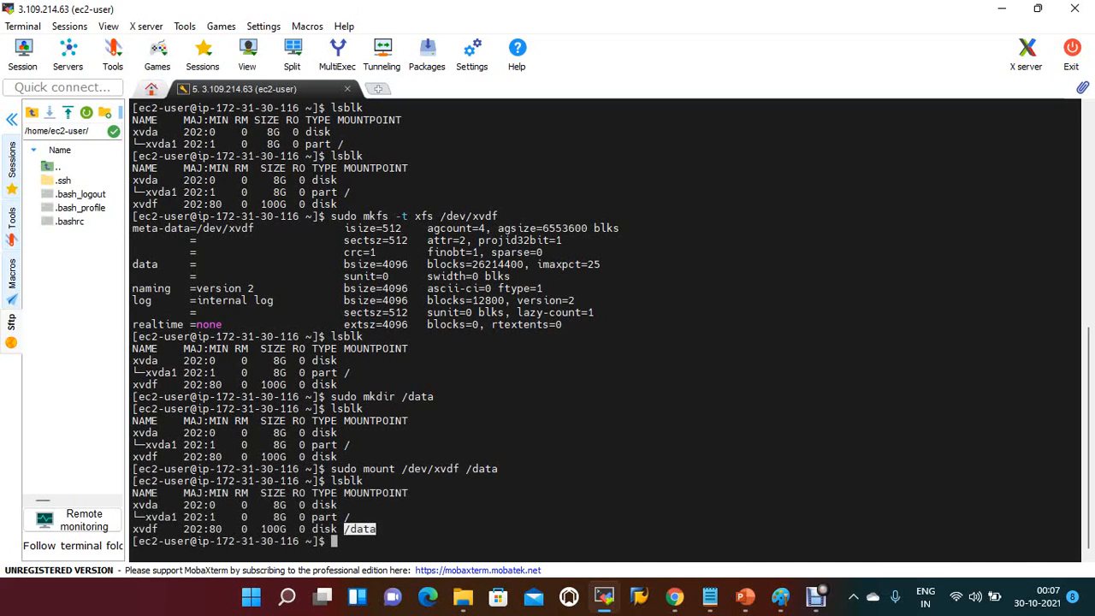
Step: Change into the /data directory and list its contents with ls -l
{"action": "type", "text": "cd"}
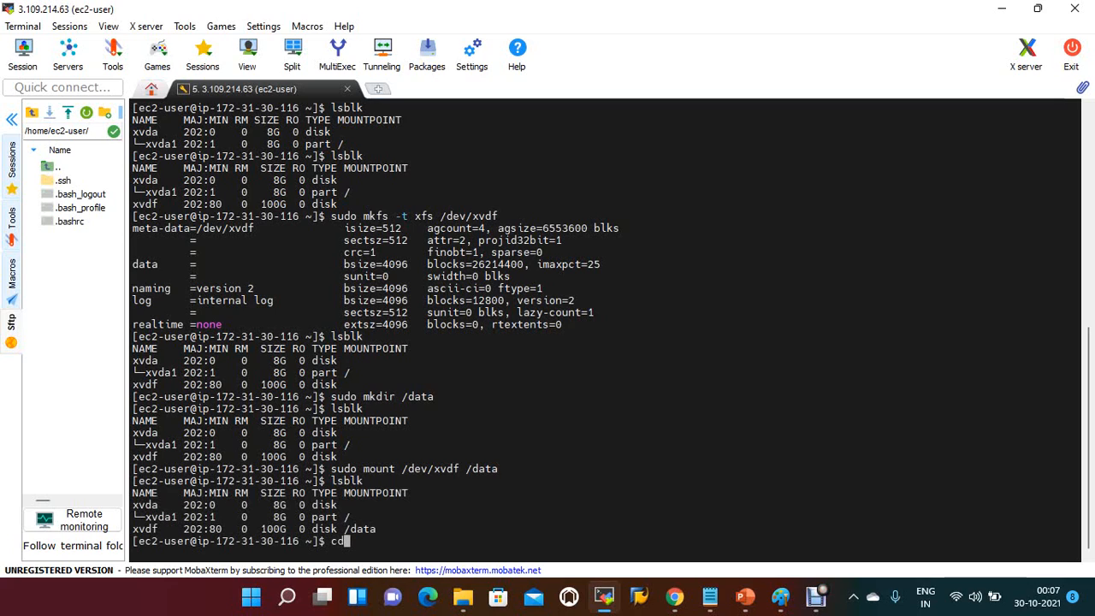
{"action": "type", "text": " /data"}
{"action": "key", "text": "Return"}
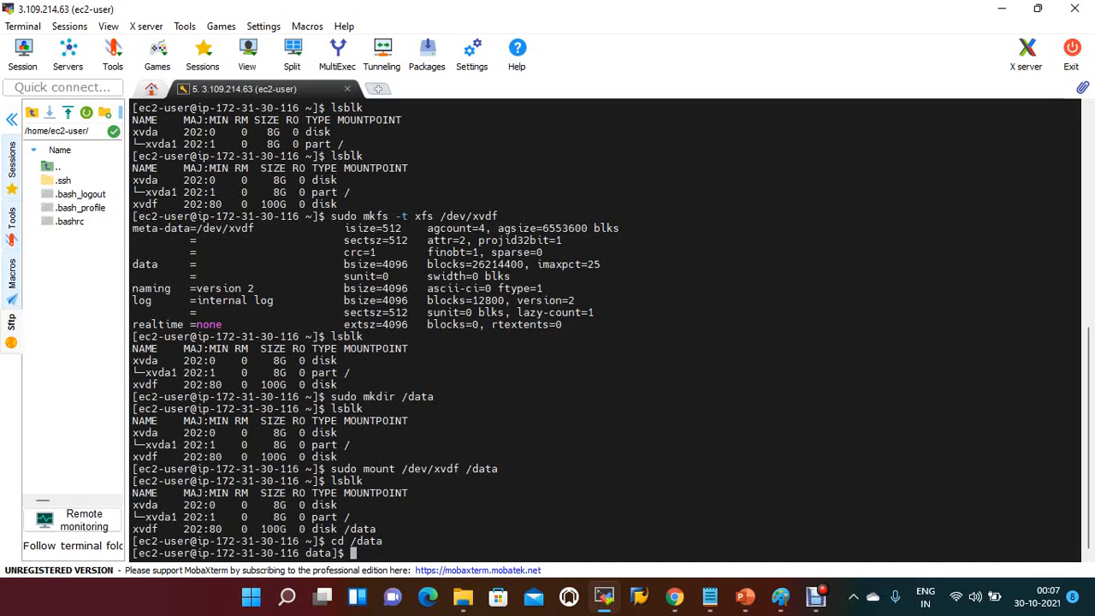
{"action": "type", "text": "ls -l"}
{"action": "key", "text": "Return"}
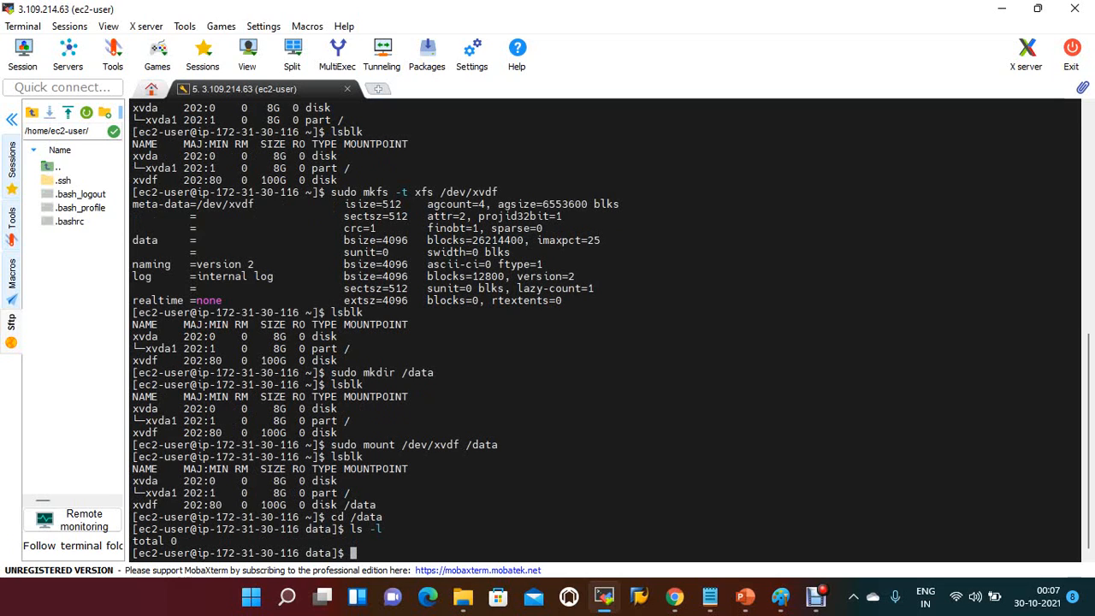
Step: Create a subdirectory bearing a personal name inside /data using sudo mkdir and change into it
{"action": "type", "text": "sudo mkdir bcredd"}
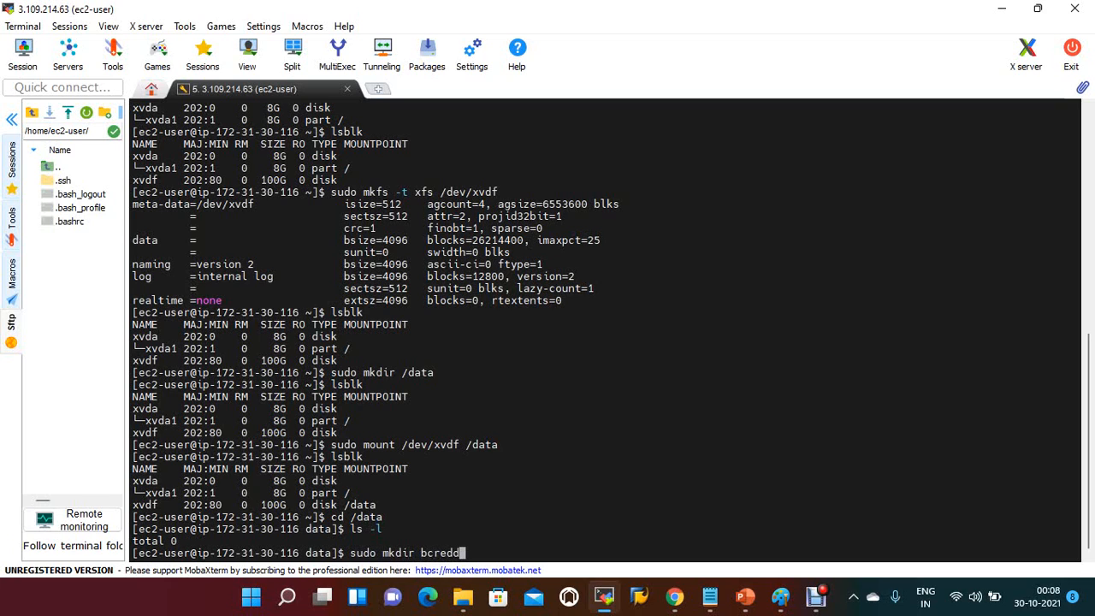
{"action": "type", "text": "y"}
{"action": "key", "text": "Return"}
{"action": "type", "text": "cd b"}
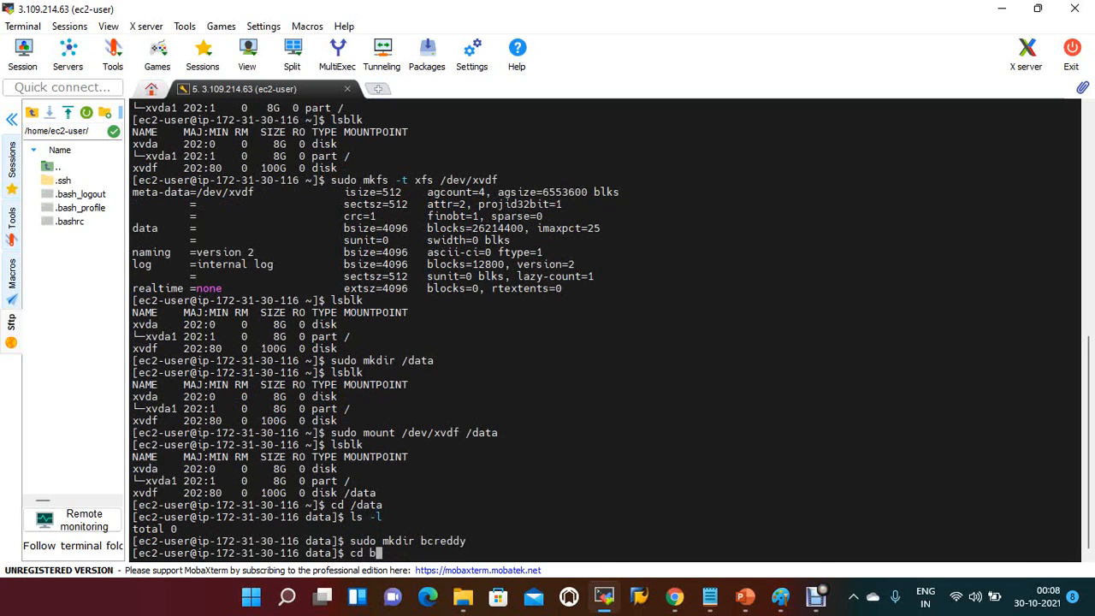
{"action": "key", "text": "Tab"}
{"action": "key", "text": "Return"}
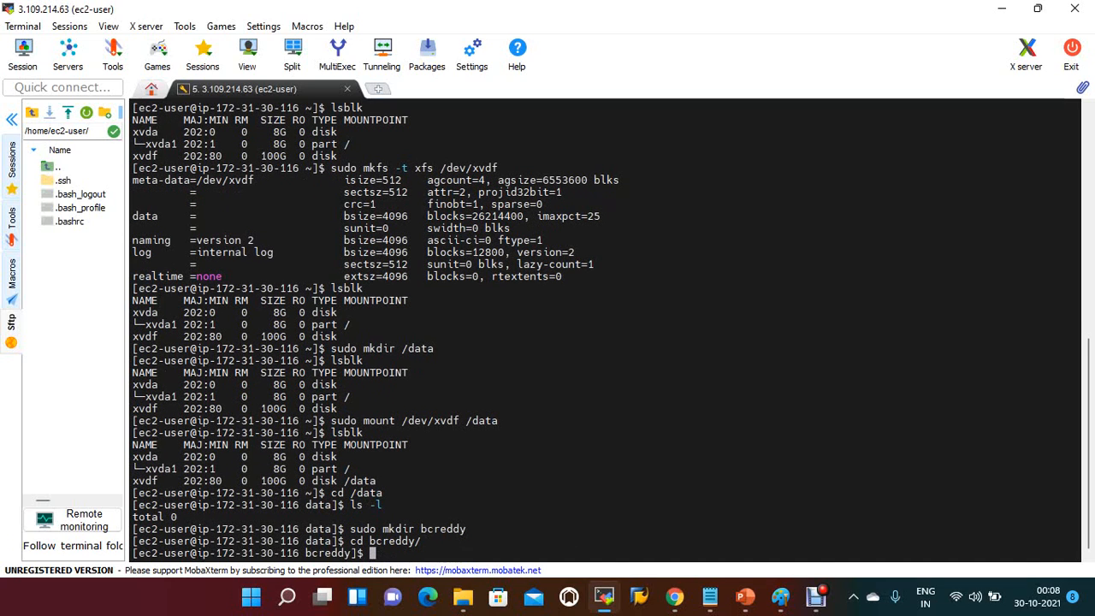
Step: Open a new file named sample.txt in the current directory for editing with sudo vi
{"action": "type", "text": "touch sample.txt"}
{"action": "key", "text": "Left"}
{"action": "key", "text": "Left"}
{"action": "key", "text": "Left"}
{"action": "key", "text": "Left"}
{"action": "key", "text": "Left"}
{"action": "key", "text": "Left"}
{"action": "key", "text": "Left"}
{"action": "key", "text": "Left"}
{"action": "key", "text": "Left"}
{"action": "key", "text": "Left"}
{"action": "key", "text": "Left"}
{"action": "key", "text": "Left"}
{"action": "key", "text": "Left"}
{"action": "key", "text": "Left"}
{"action": "key", "text": "Left"}
{"action": "key", "text": "Left"}
{"action": "type", "text": "sudo v"}
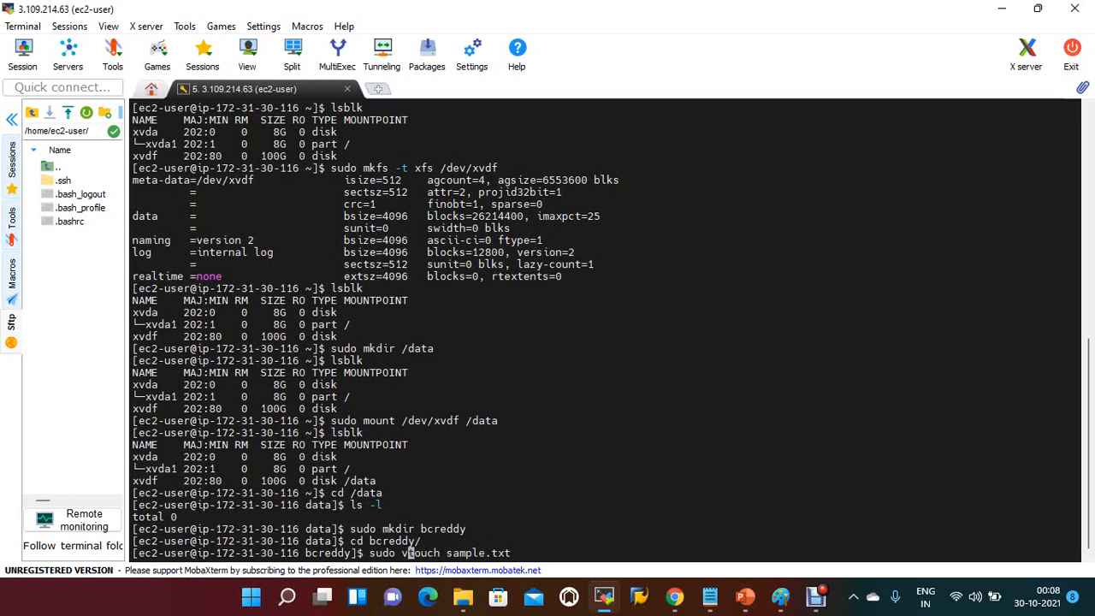
{"action": "key", "text": "Right"}
{"action": "key", "text": "Right"}
{"action": "key", "text": "Right"}
{"action": "key", "text": "Right"}
{"action": "key", "text": "Right"}
{"action": "key", "text": "BackSpace"}
{"action": "key", "text": "BackSpace"}
{"action": "key", "text": "BackSpace"}
{"action": "key", "text": "BackSpace"}
{"action": "key", "text": "BackSpace"}
{"action": "type", "text": "i"}
{"action": "key", "text": "Return"}
Step: Write a single line in sample.txt welcoming readers to the owner's Devops channel
{"action": "key", "text": "i"}
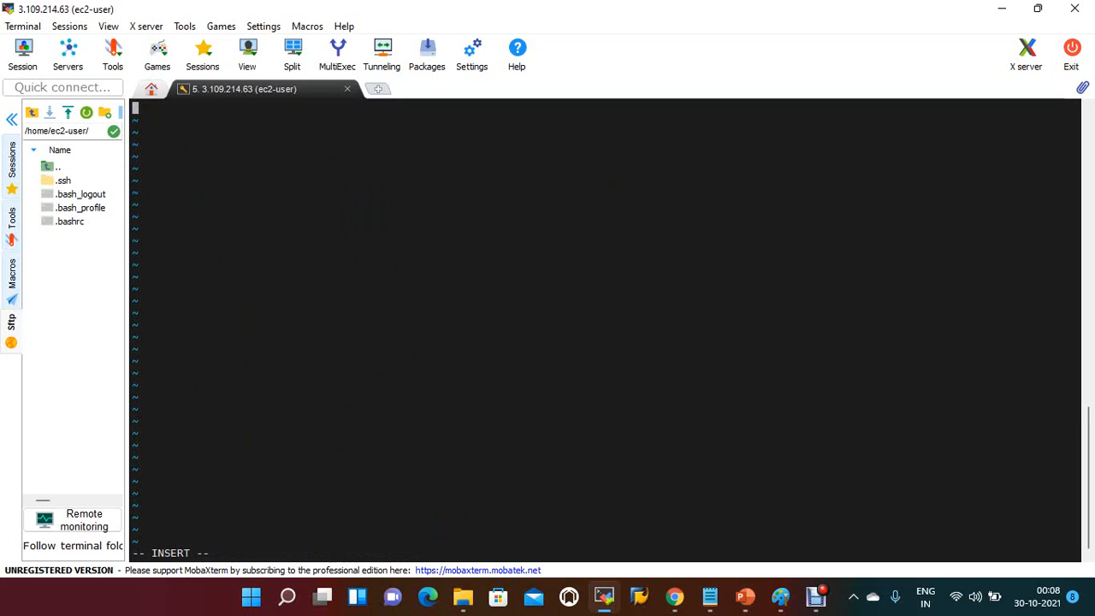
{"action": "type", "text": "Welcome to BCREdd"}
{"action": "key", "text": "BackSpace"}
{"action": "key", "text": "BackSpace"}
{"action": "key", "text": "BackSpace"}
{"action": "type", "text": "e"}
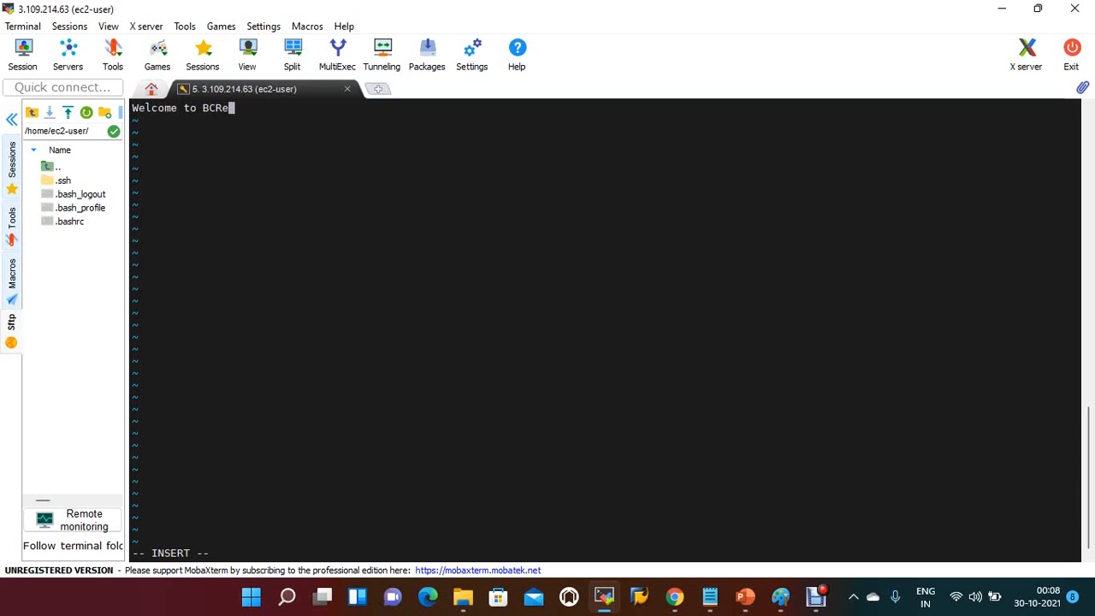
{"action": "type", "text": "ddy Devops channel"}
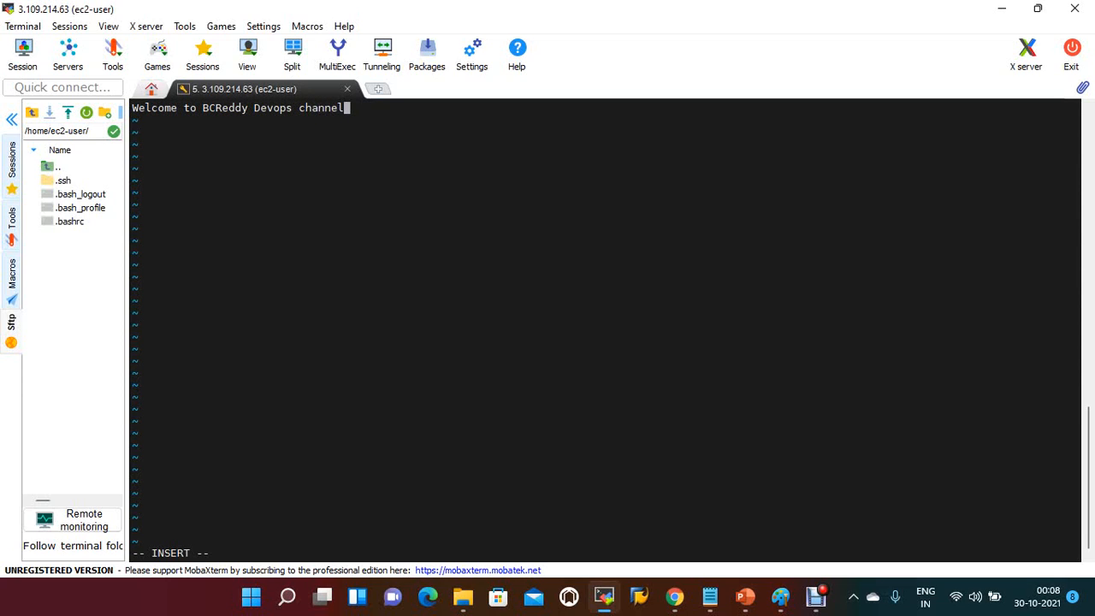
Step: Save sample.txt and quit vi with :wq, and list the directory contents with ls
{"action": "key", "text": "Escape"}
{"action": "type", "text": ":wq"}
{"action": "key", "text": "Return"}
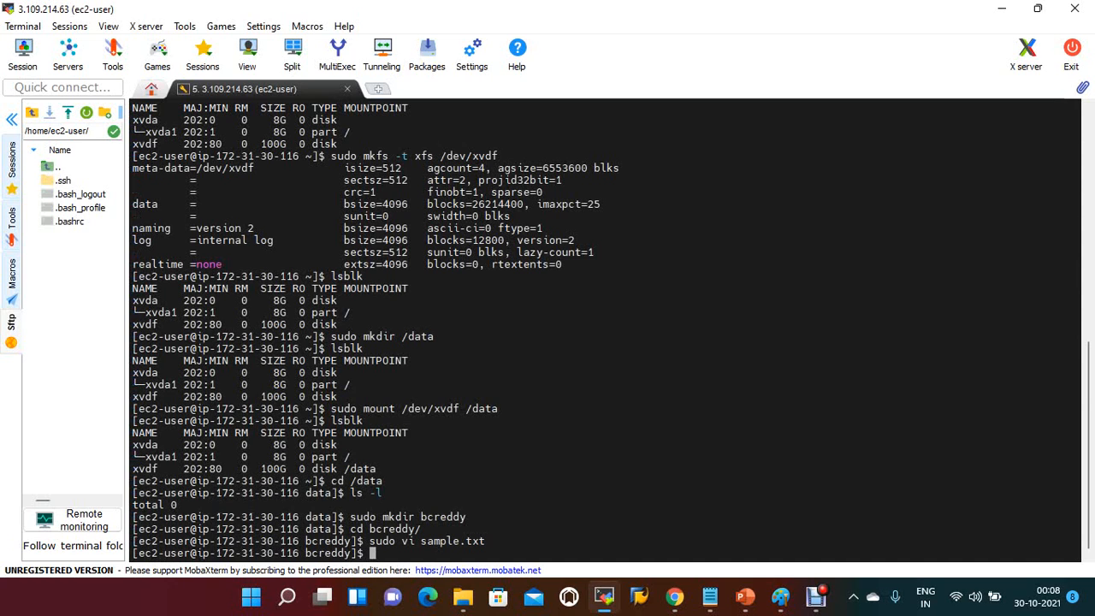
{"action": "type", "text": "ls"}
{"action": "key", "text": "Return"}
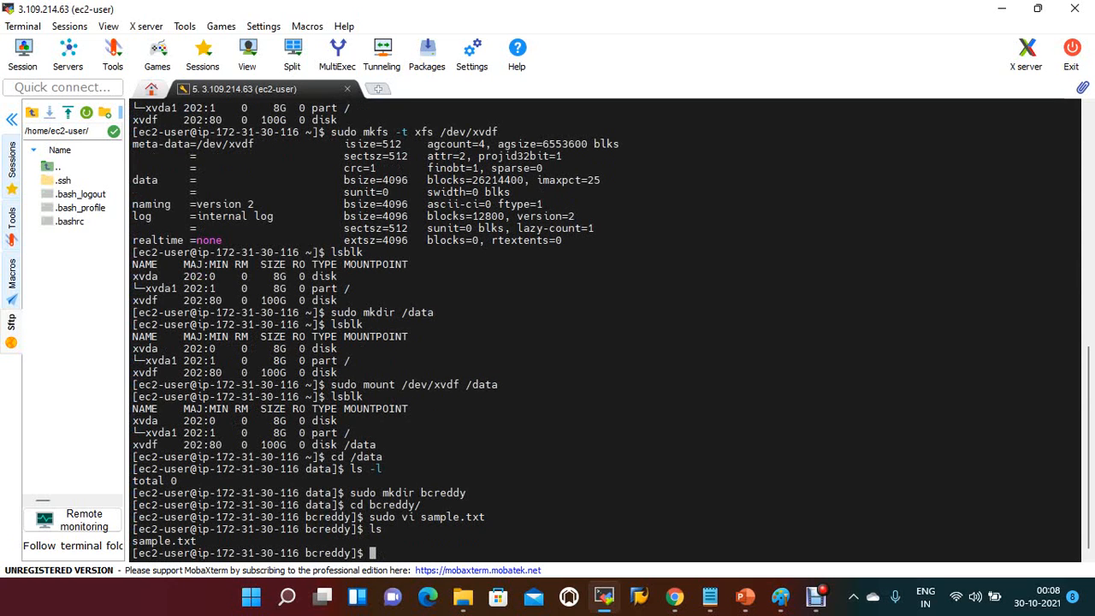
Step: Create empty files a, b and c with sudo touch and list the directory in long format with ls -l
{"action": "type", "text": "to"}
{"action": "key", "text": "BackSpace"}
{"action": "key", "text": "BackSpace"}
{"action": "type", "text": "so"}
{"action": "key", "text": "BackSpace"}
{"action": "key", "text": "BackSpace"}
{"action": "type", "text": "sudo touch a b c"}
{"action": "key", "text": "Return"}
{"action": "type", "text": "ls -l"}
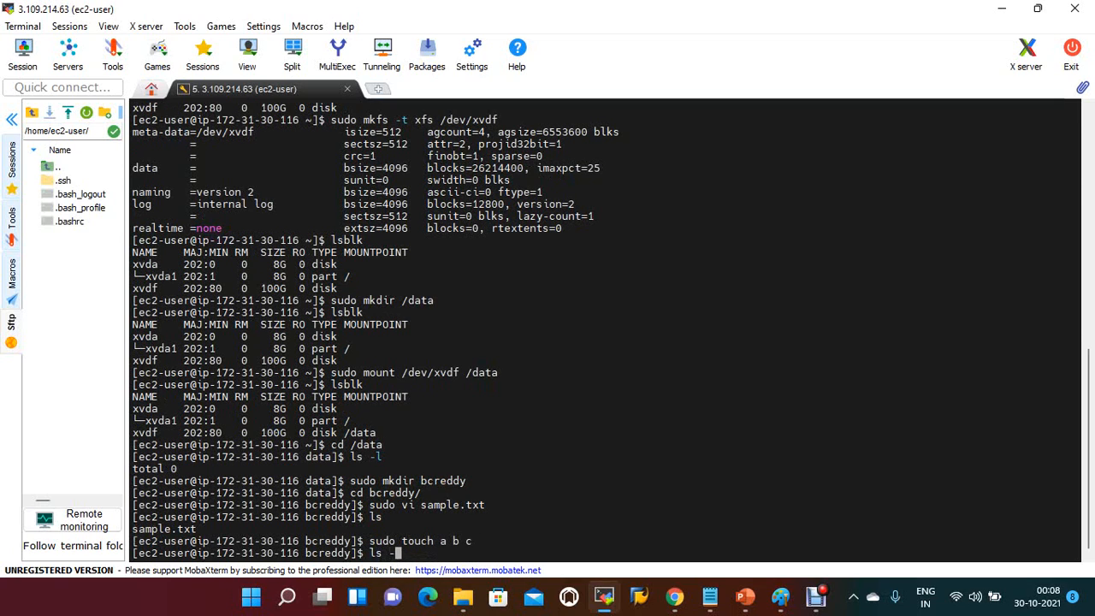
{"action": "key", "text": "Return"}
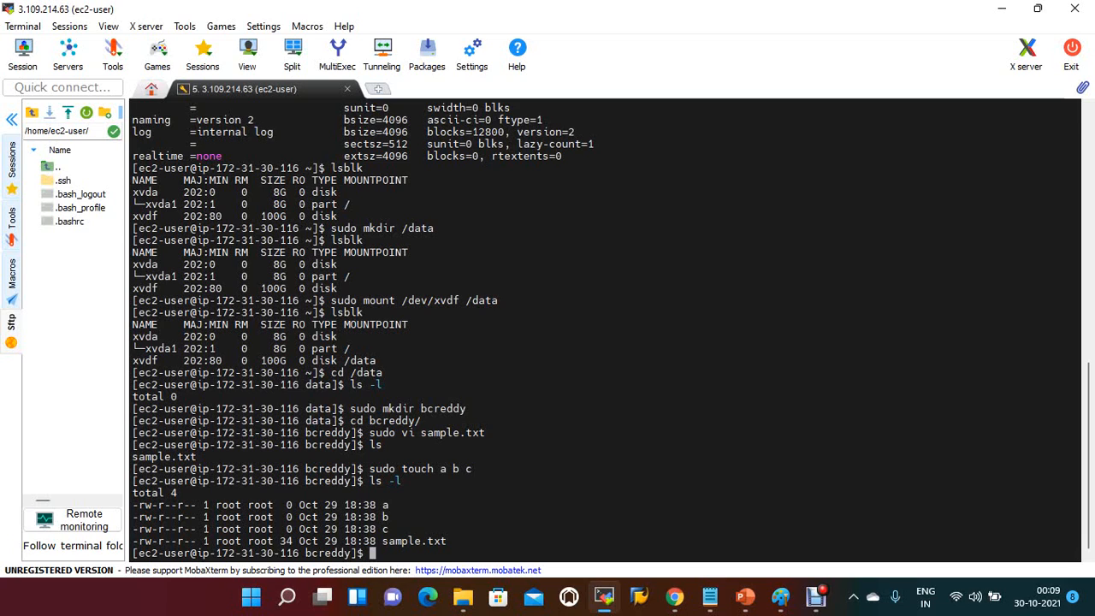
Step: Print the current working directory with pwd and highlight the resulting path
{"action": "type", "text": "pwd"}
{"action": "key", "text": "Return"}
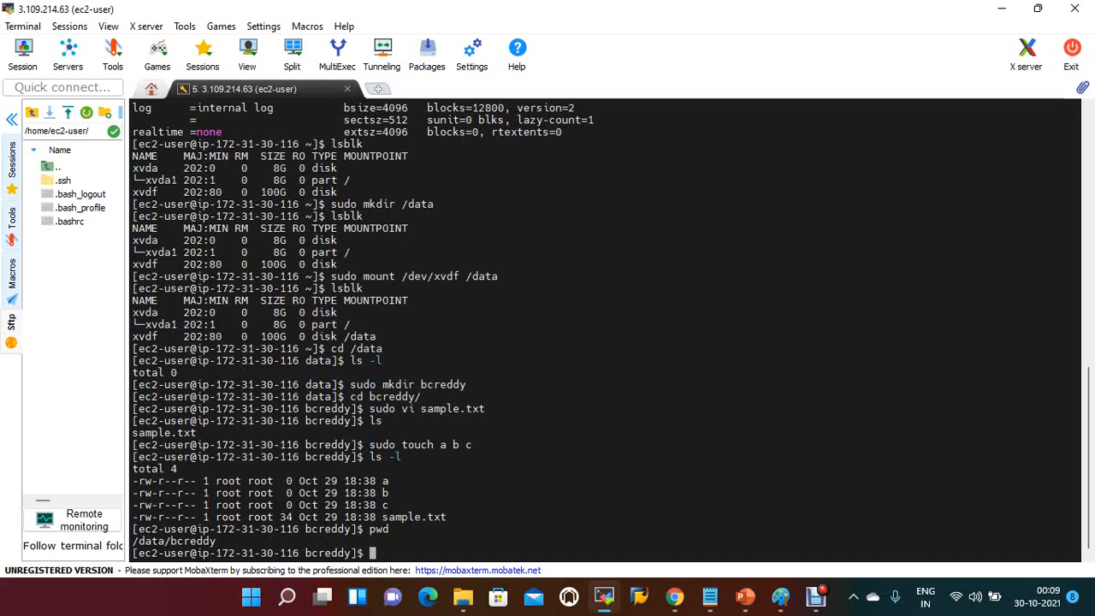
{"action": "triple_click", "coordinate": [174, 540]}
{"action": "double_click", "coordinate": [174, 541]}
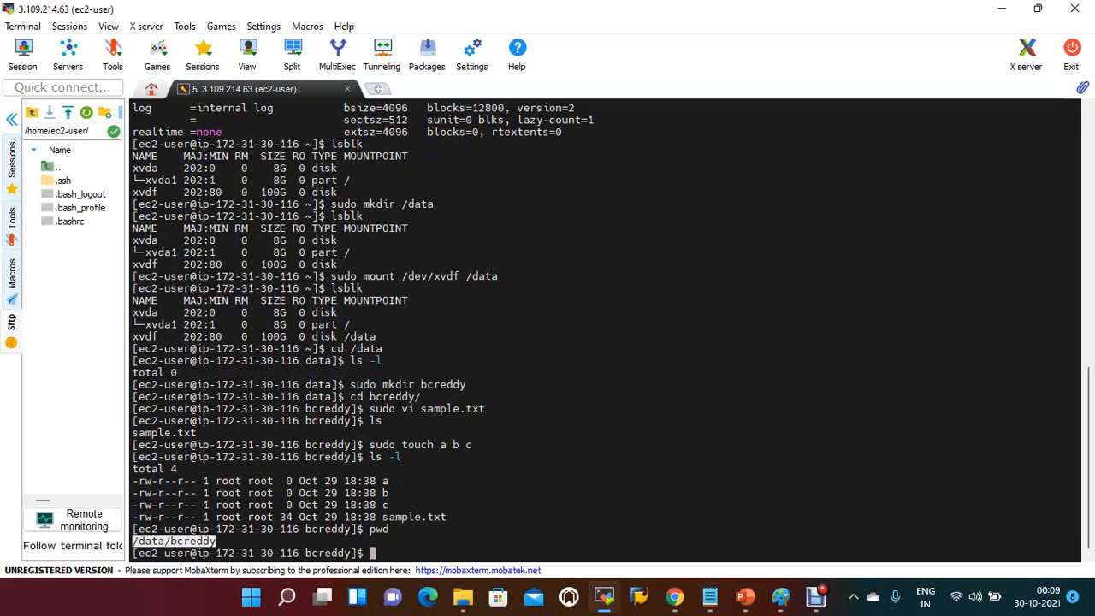
Step: Change back to the /home/ec2-user directory with cd
{"action": "type", "text": "cd"}
{"action": "type", "text": "/home/e"}
{"action": "key", "text": "Tab"}
{"action": "key", "text": "Return"}
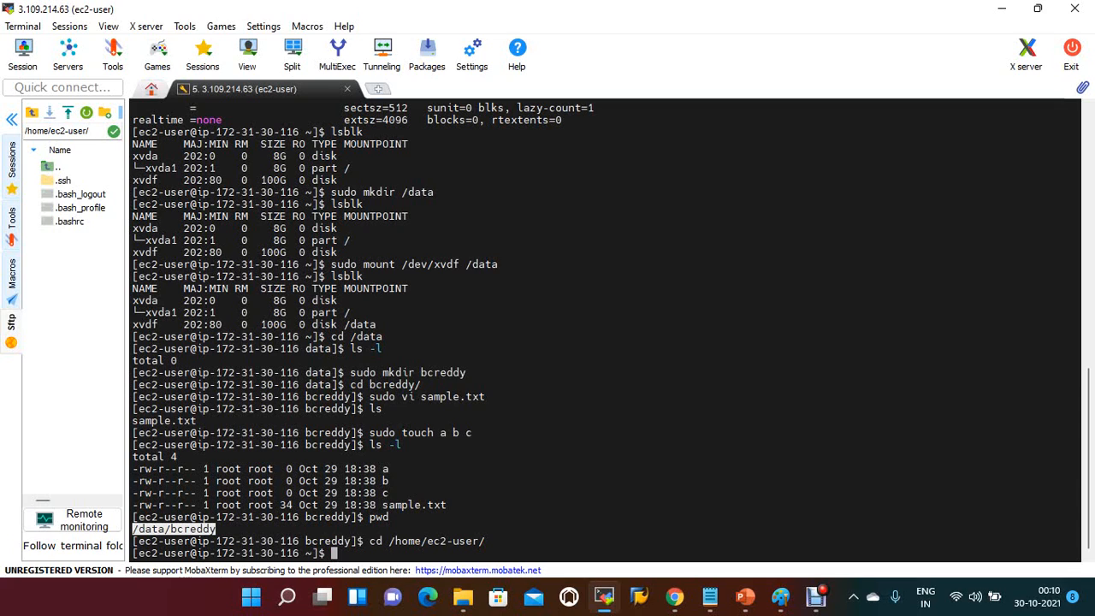
Step: Try to change into /etc/fstab with cd
{"action": "type", "text": "sudo"}
{"action": "key", "text": "BackSpace"}
{"action": "key", "text": "BackSpace"}
{"action": "key", "text": "BackSpace"}
{"action": "key", "text": "BackSpace"}
{"action": "key", "text": "BackSpace"}
{"action": "type", "text": "cd /etc/fstab"}
{"action": "key", "text": "Return"}
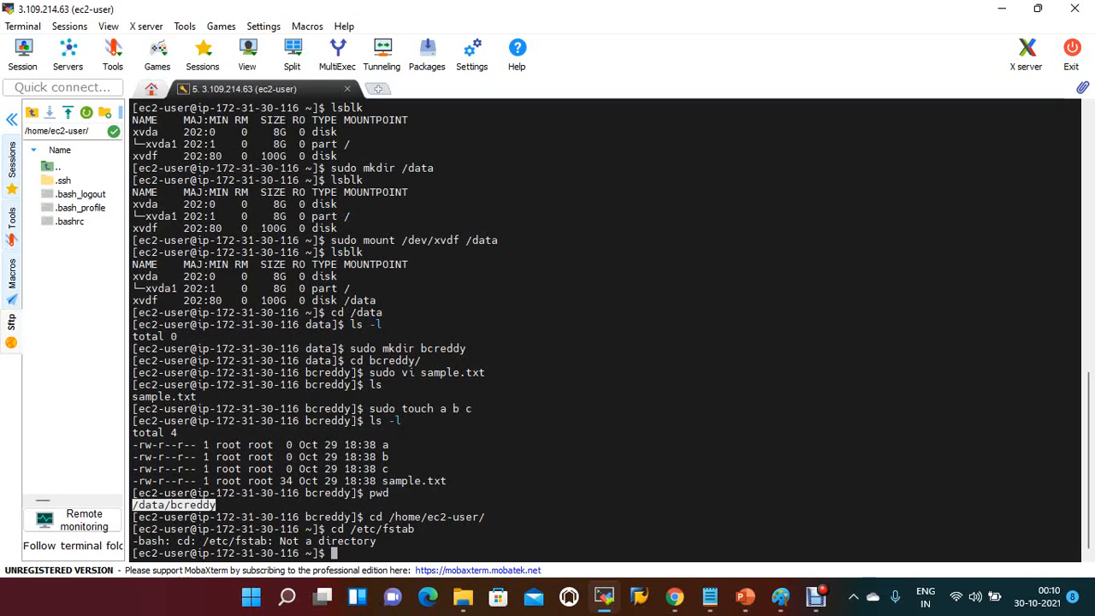
Step: Clear the terminal and list the block devices' UUIDs with sudo blkid
{"action": "type", "text": "clear"}
{"action": "key", "text": "Return"}
{"action": "type", "text": "sudo "}
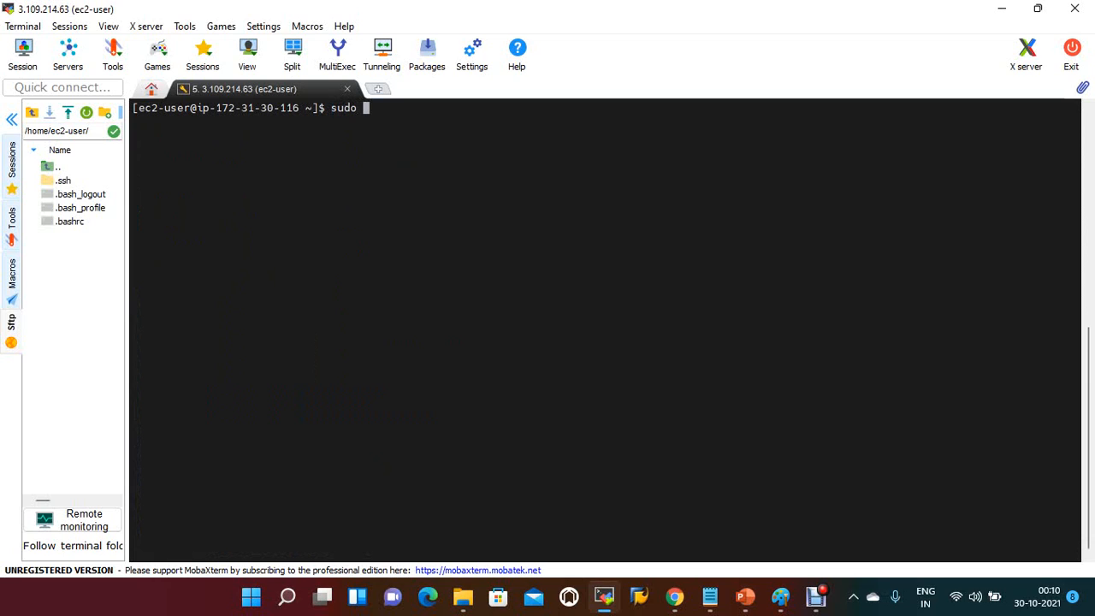
{"action": "type", "text": "blkid"}
{"action": "key", "text": "Return"}
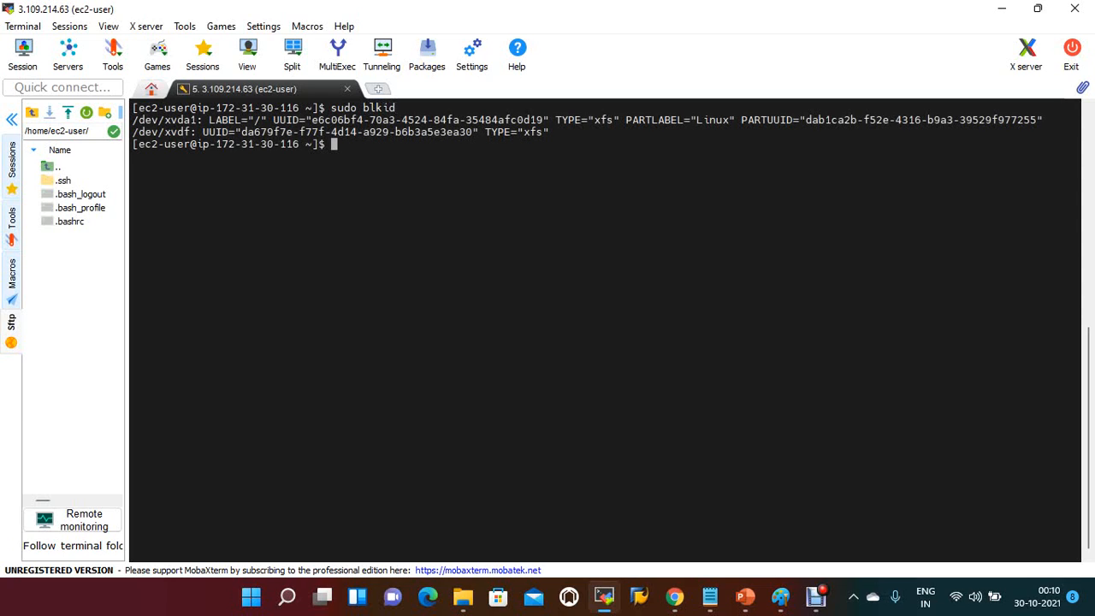
Step: Copy the /dev/xvdf line of the blkid output into the empty document in Notepad++
{"action": "left_click_drag", "start_coordinate": [134, 133], "coordinate": [547, 132]}
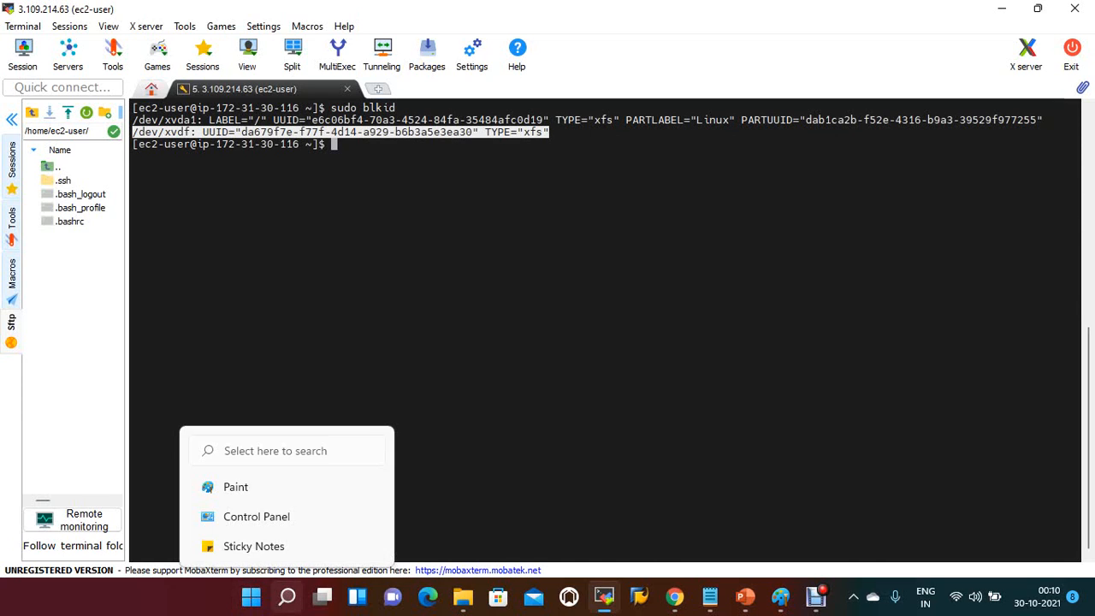
{"action": "left_click", "coordinate": [286, 596]}
{"action": "type", "text": "notepad"}
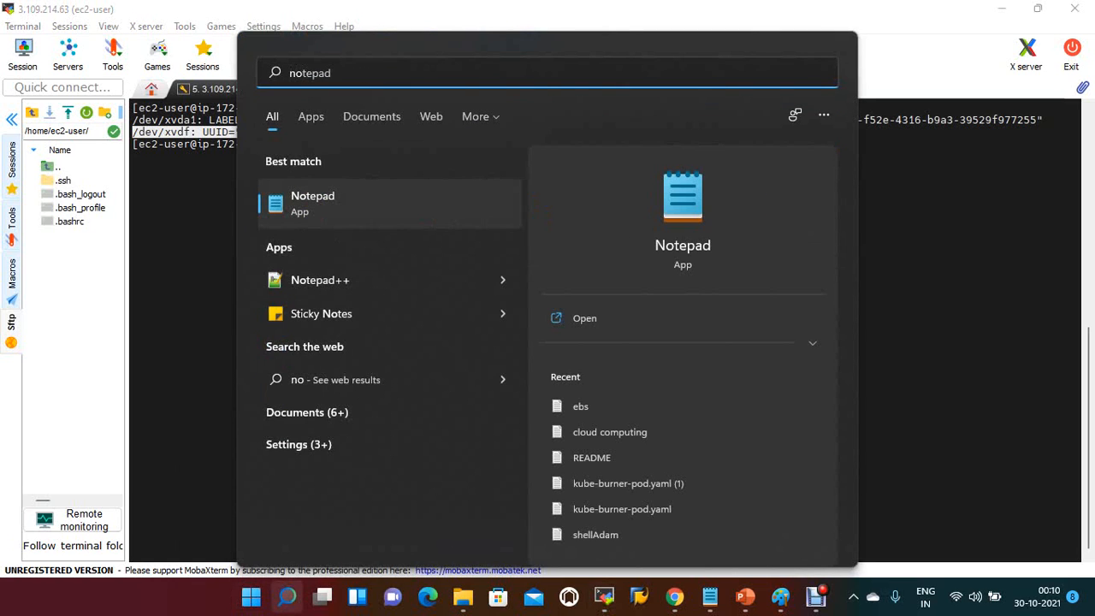
{"action": "left_click", "coordinate": [325, 279]}
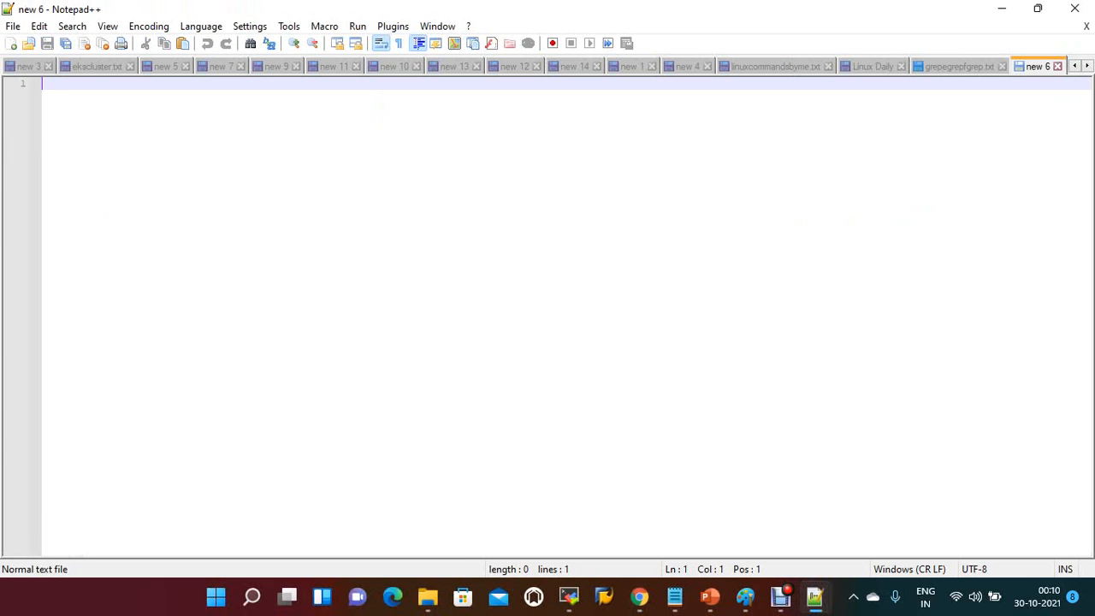
{"action": "type", "text": "/dev/xvdf: UUID=\"da679f7e-f77f-4d14-a929-b6b3a5e3ea30\" TYPE=\"xfs\""}
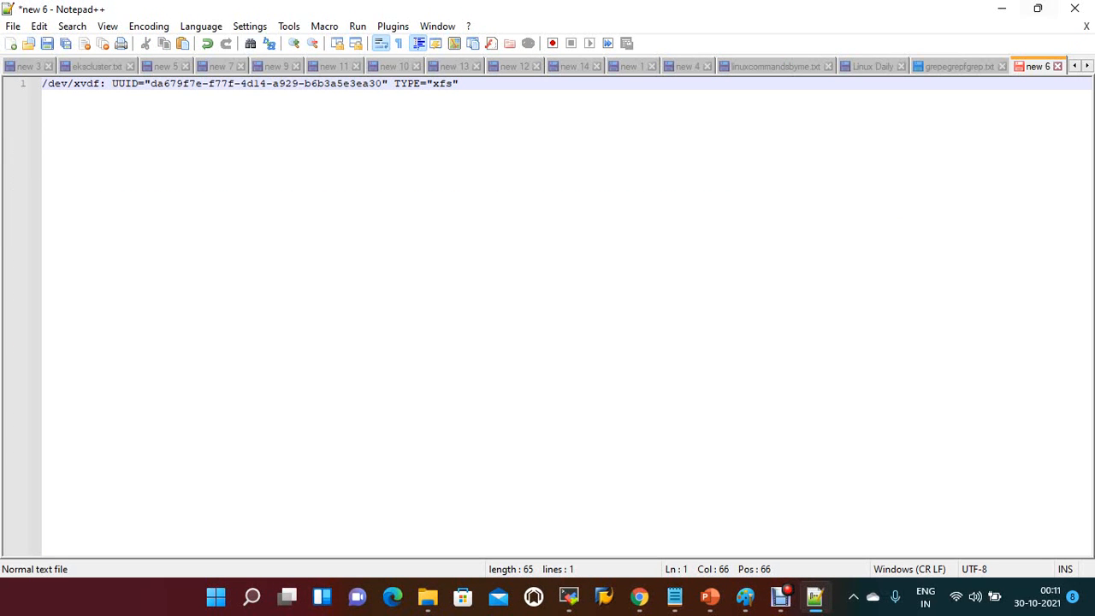
Step: Switch back to the MobaXterm terminal and open /etc/fstab for editing with sudo vi
{"action": "key", "text": "alt+Tab"}
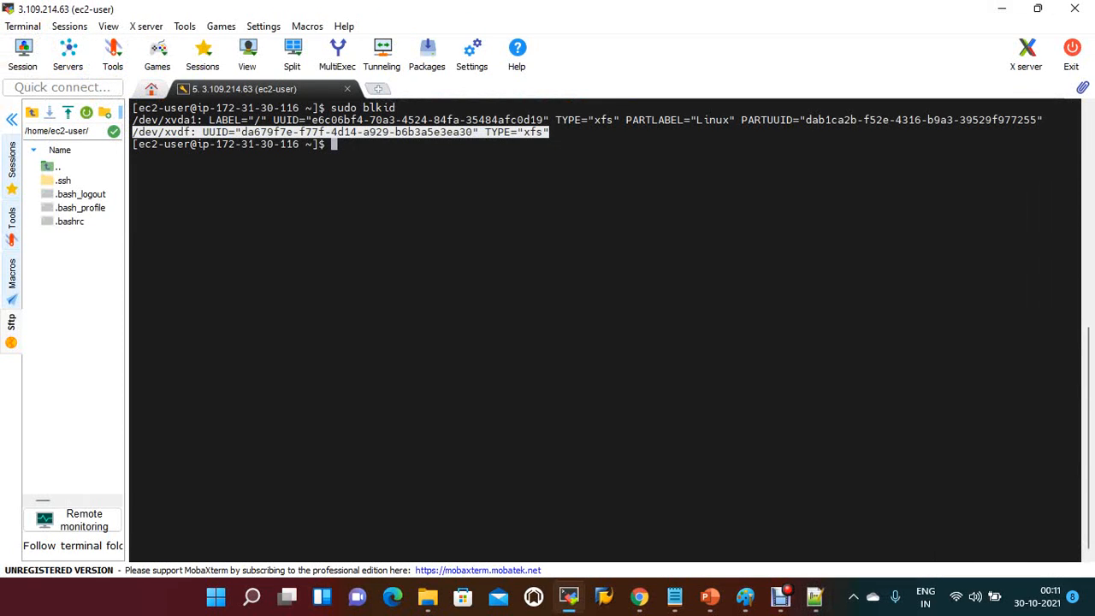
{"action": "type", "text": "sudo vi /etc/"}
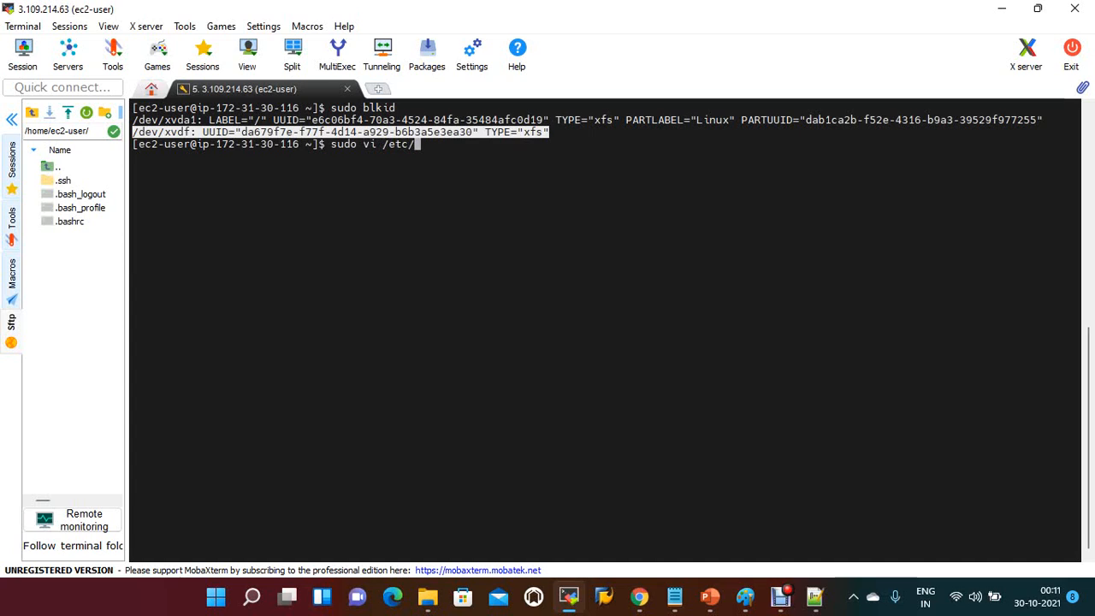
{"action": "type", "text": "fstab"}
{"action": "key", "text": "Return"}
Step: Duplicate the root filesystem's UUID entry onto a new line below it in /etc/fstab
{"action": "key", "text": "Down"}
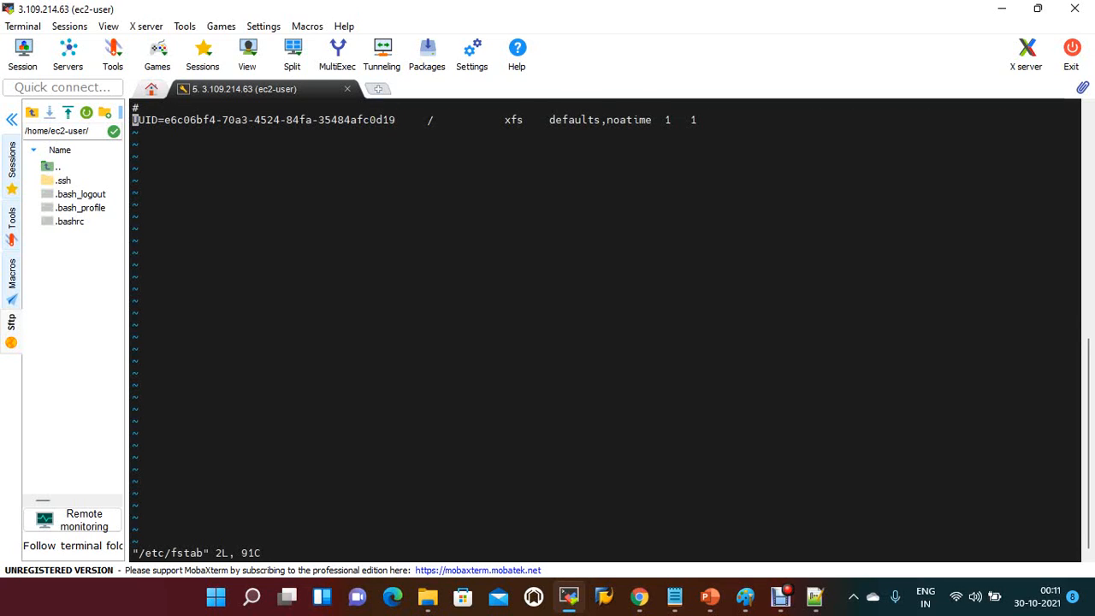
{"action": "key", "text": "i"}
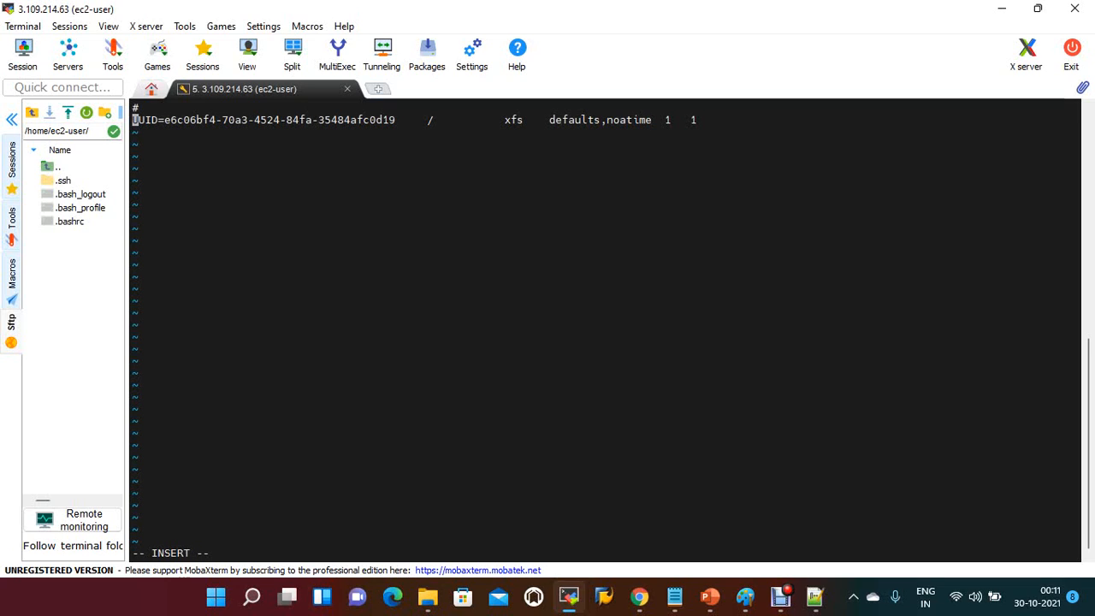
{"action": "left_click_drag", "start_coordinate": [133, 120], "coordinate": [696, 120]}
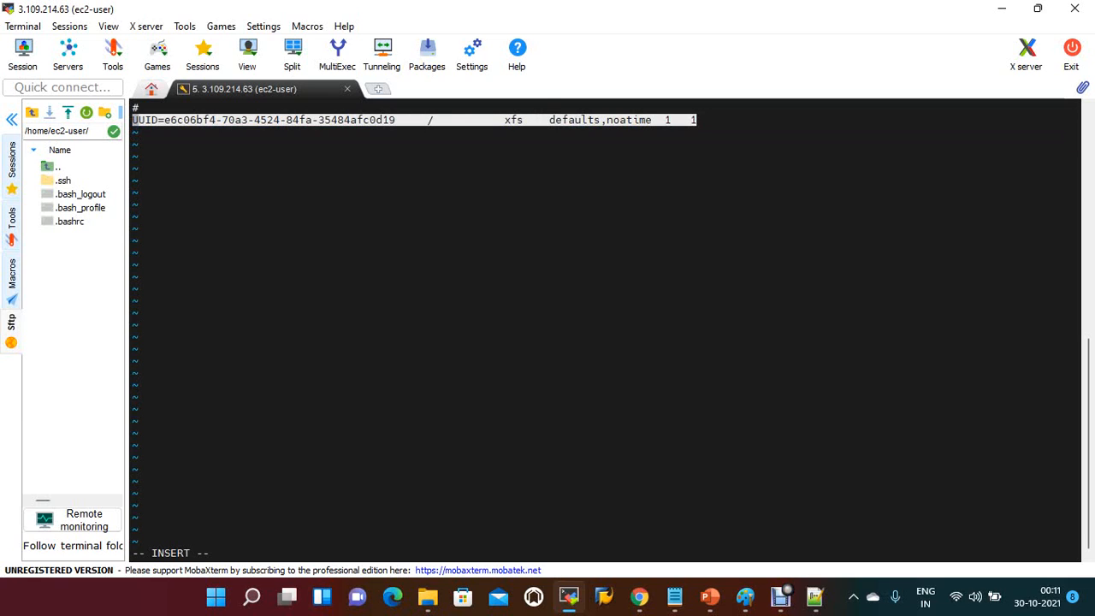
{"action": "left_click", "coordinate": [697, 120]}
{"action": "key", "text": "Right"}
{"action": "key", "text": "Right"}
{"action": "key", "text": "Right"}
{"action": "key", "text": "Right"}
{"action": "key", "text": "Right"}
{"action": "key", "text": "Right"}
{"action": "key", "text": "Right"}
{"action": "key", "text": "Right"}
{"action": "key", "text": "Right"}
{"action": "key", "text": "Right"}
{"action": "key", "text": "Right"}
{"action": "key", "text": "Right"}
{"action": "key", "text": "Right"}
{"action": "key", "text": "Right"}
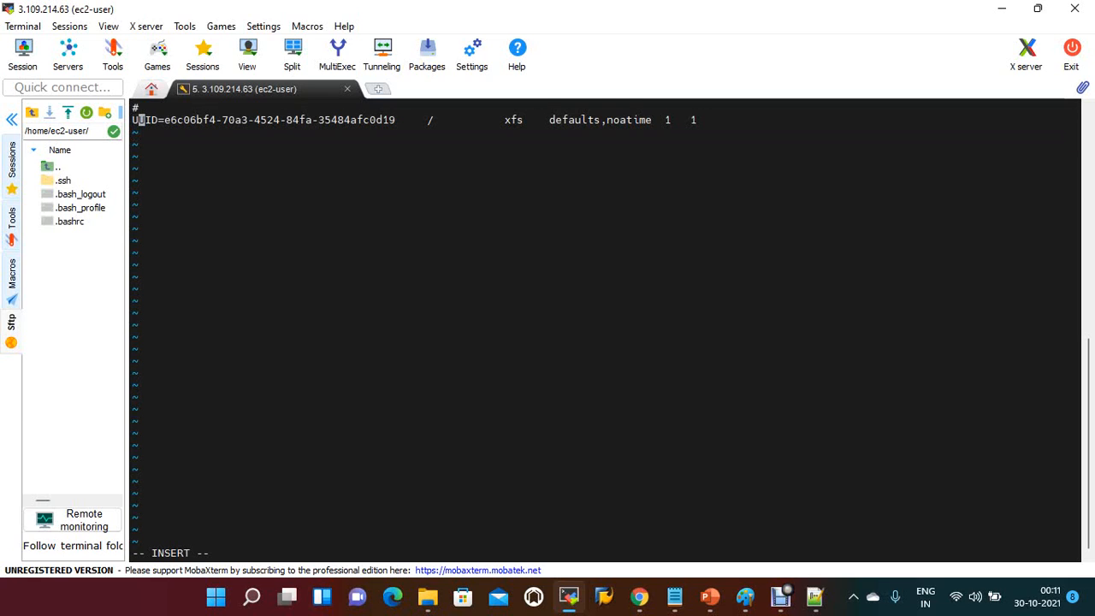
{"action": "key", "text": "Right"}
{"action": "key", "text": "Right"}
{"action": "key", "text": "Right"}
{"action": "key", "text": "Right"}
{"action": "key", "text": "Right"}
{"action": "key", "text": "Right"}
{"action": "key", "text": "Right"}
{"action": "key", "text": "Right"}
{"action": "key", "text": "Right"}
{"action": "key", "text": "Right"}
{"action": "key", "text": "Right"}
{"action": "key", "text": "Right"}
{"action": "key", "text": "Right"}
{"action": "key", "text": "Right"}
{"action": "key", "text": "Right"}
{"action": "key", "text": "Right"}
{"action": "key", "text": "Right"}
{"action": "key", "text": "Right"}
{"action": "key", "text": "Right"}
{"action": "key", "text": "Right"}
{"action": "key", "text": "Right"}
{"action": "key", "text": "Right"}
{"action": "key", "text": "Right"}
{"action": "key", "text": "Right"}
{"action": "key", "text": "Right"}
{"action": "key", "text": "Right"}
{"action": "key", "text": "Right"}
{"action": "key", "text": "Right"}
{"action": "key", "text": "Right"}
{"action": "key", "text": "Return"}
{"action": "right_click", "coordinate": [730, 129]}
{"action": "left_click", "coordinate": [813, 192]}
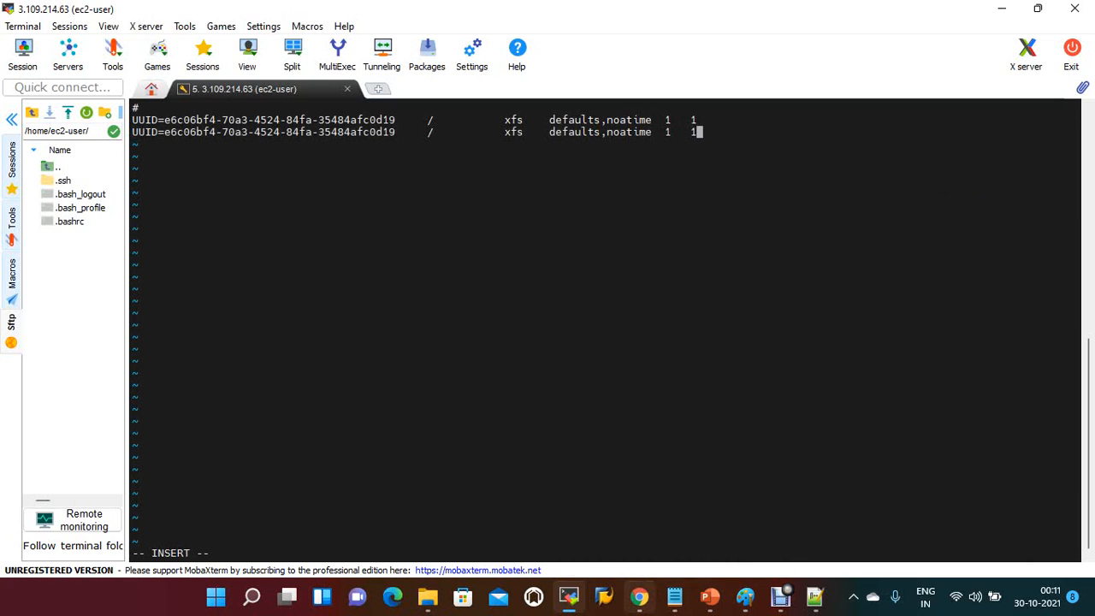
Step: Copy the /dev/xvdf UUID value from the Notepad++ document and return to the MobaXterm terminal
{"action": "left_click", "coordinate": [639, 597]}
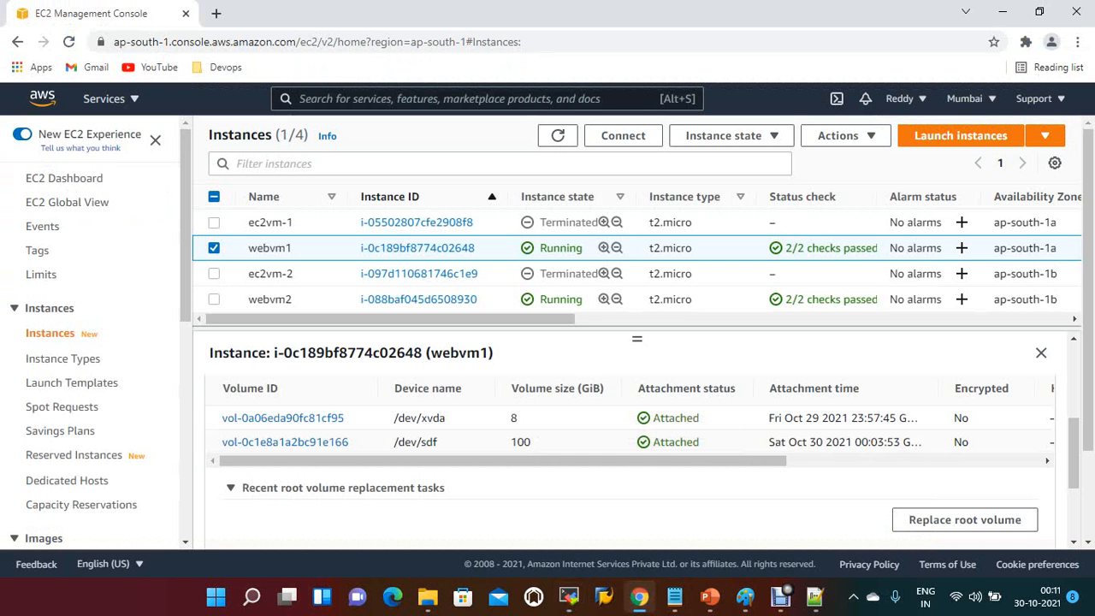
{"action": "left_click", "coordinate": [814, 596]}
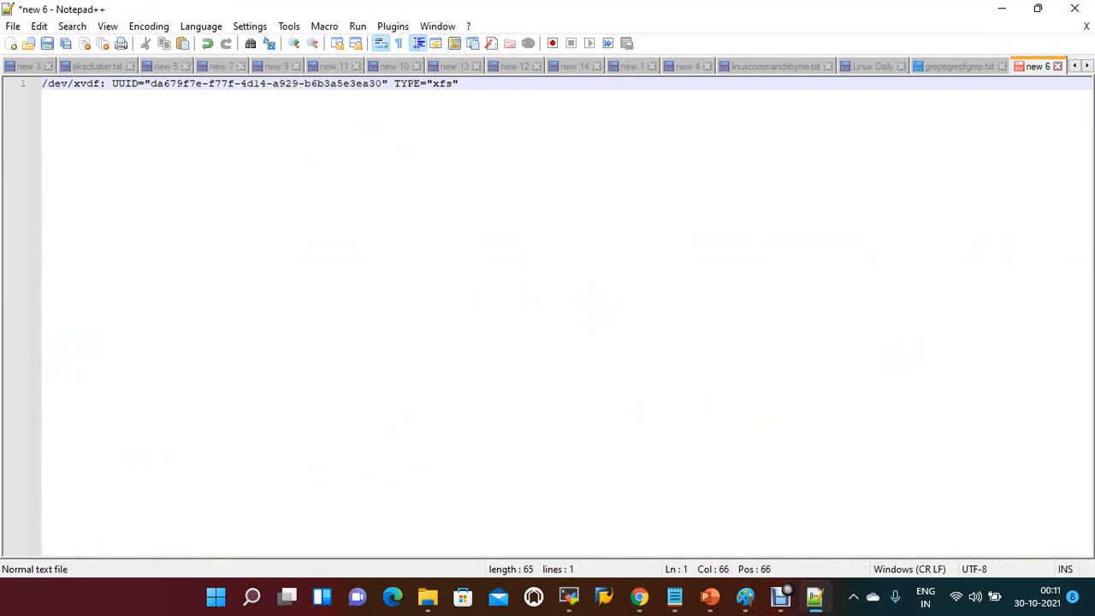
{"action": "left_click_drag", "start_coordinate": [151, 83], "coordinate": [382, 83]}
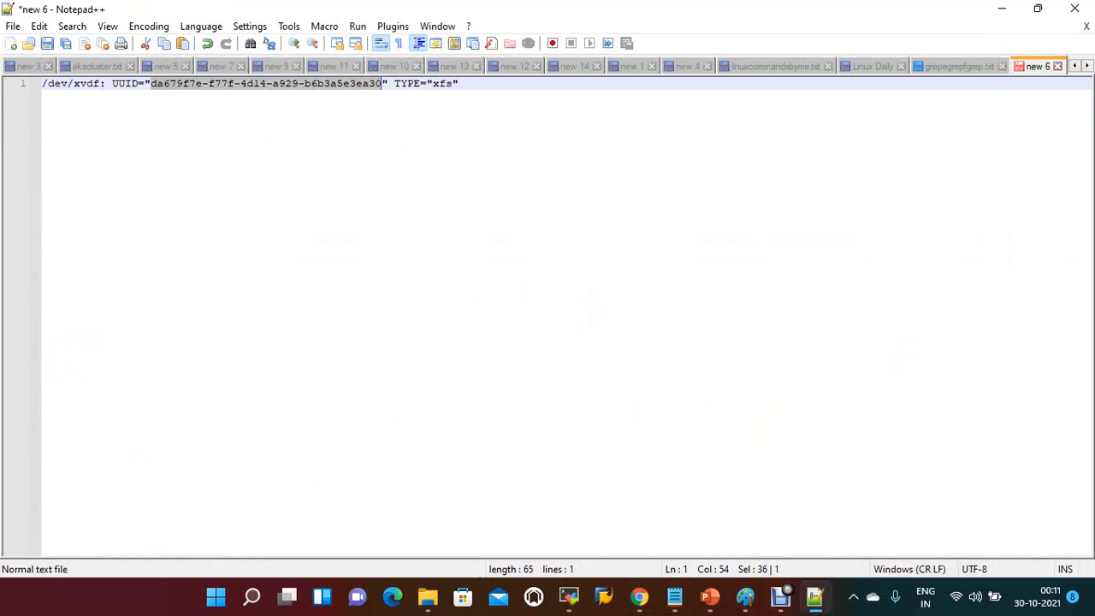
{"action": "key", "text": "alt+Tab"}
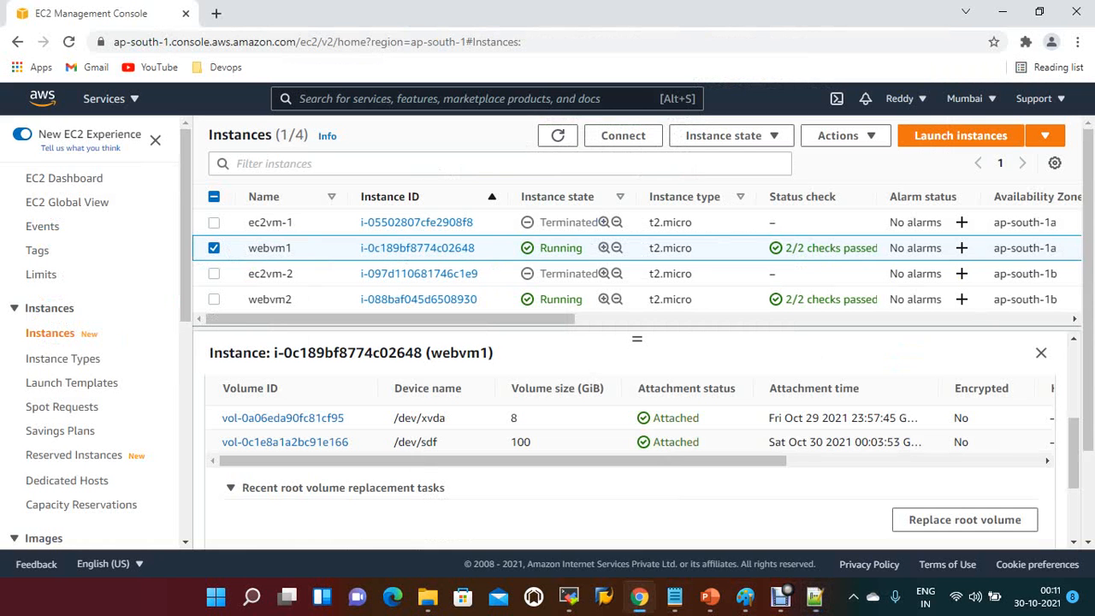
{"action": "left_click", "coordinate": [568, 597]}
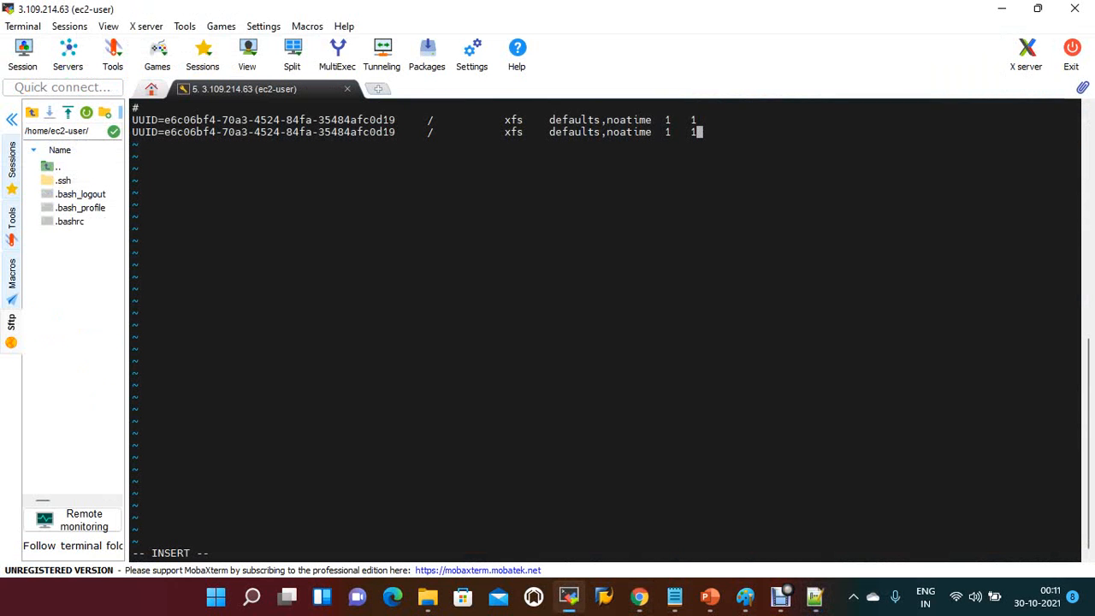
Step: Replace the UUID in the duplicated fstab entry with da679f7e-f77f-4d14-a929-b6b3a5e3ea30
{"action": "key", "text": "Left"}
{"action": "key", "text": "Left"}
{"action": "key", "text": "Left"}
{"action": "key", "text": "Left"}
{"action": "key", "text": "Left"}
{"action": "key", "text": "Left"}
{"action": "key", "text": "Left"}
{"action": "key", "text": "Left"}
{"action": "key", "text": "Left"}
{"action": "key", "text": "Left"}
{"action": "key", "text": "Left"}
{"action": "key", "text": "Left"}
{"action": "key", "text": "Left"}
{"action": "key", "text": "Left"}
{"action": "key", "text": "Left"}
{"action": "key", "text": "Left"}
{"action": "key", "text": "Left"}
{"action": "key", "text": "Left"}
{"action": "key", "text": "Left"}
{"action": "key", "text": "Left"}
{"action": "key", "text": "Left"}
{"action": "key", "text": "Left"}
{"action": "key", "text": "Left"}
{"action": "key", "text": "Left"}
{"action": "key", "text": "Left"}
{"action": "key", "text": "Left"}
{"action": "key", "text": "Left"}
{"action": "key", "text": "Left"}
{"action": "key", "text": "Left"}
{"action": "key", "text": "Left"}
{"action": "key", "text": "Left"}
{"action": "key", "text": "Left"}
{"action": "key", "text": "Left"}
{"action": "key", "text": "Left"}
{"action": "key", "text": "Left"}
{"action": "key", "text": "Left"}
{"action": "key", "text": "Left"}
{"action": "key", "text": "Left"}
{"action": "key", "text": "Left"}
{"action": "key", "text": "BackSpace"}
{"action": "key", "text": "BackSpace"}
{"action": "key", "text": "BackSpace"}
{"action": "key", "text": "BackSpace"}
{"action": "key", "text": "BackSpace"}
{"action": "key", "text": "BackSpace"}
{"action": "key", "text": "BackSpace"}
{"action": "key", "text": "BackSpace"}
{"action": "key", "text": "BackSpace"}
{"action": "key", "text": "BackSpace"}
{"action": "key", "text": "BackSpace"}
{"action": "key", "text": "BackSpace"}
{"action": "key", "text": "BackSpace"}
{"action": "key", "text": "BackSpace"}
{"action": "key", "text": "BackSpace"}
{"action": "key", "text": "BackSpace"}
{"action": "key", "text": "BackSpace"}
{"action": "key", "text": "BackSpace"}
{"action": "key", "text": "BackSpace"}
{"action": "key", "text": "BackSpace"}
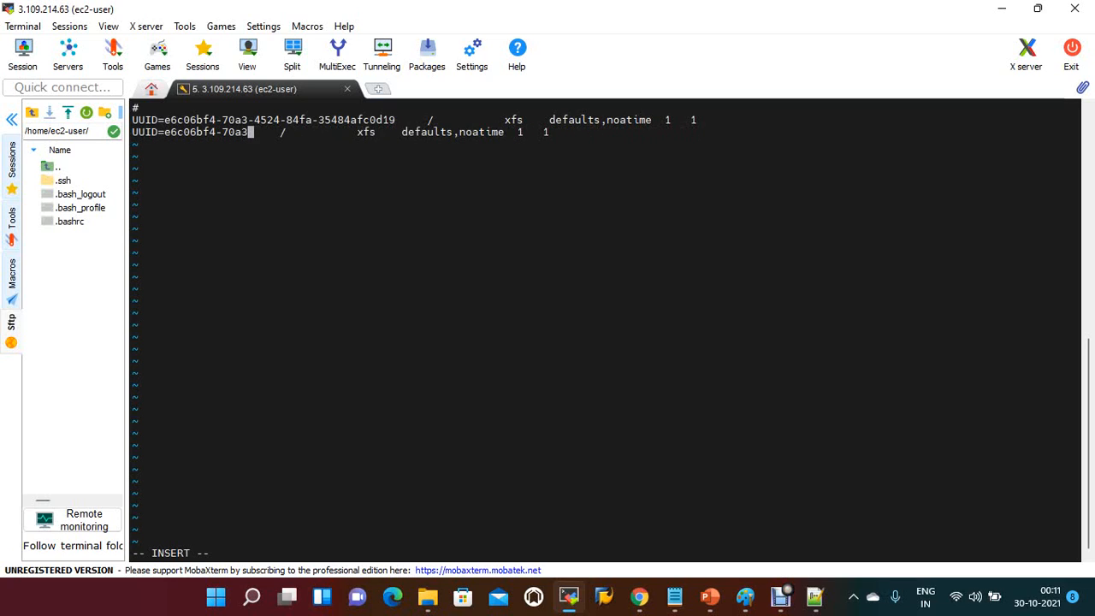
{"action": "key", "text": "BackSpace"}
{"action": "key", "text": "BackSpace"}
{"action": "key", "text": "BackSpace"}
{"action": "key", "text": "BackSpace"}
{"action": "key", "text": "BackSpace"}
{"action": "key", "text": "BackSpace"}
{"action": "key", "text": "BackSpace"}
{"action": "key", "text": "BackSpace"}
{"action": "key", "text": "BackSpace"}
{"action": "key", "text": "BackSpace"}
{"action": "key", "text": "BackSpace"}
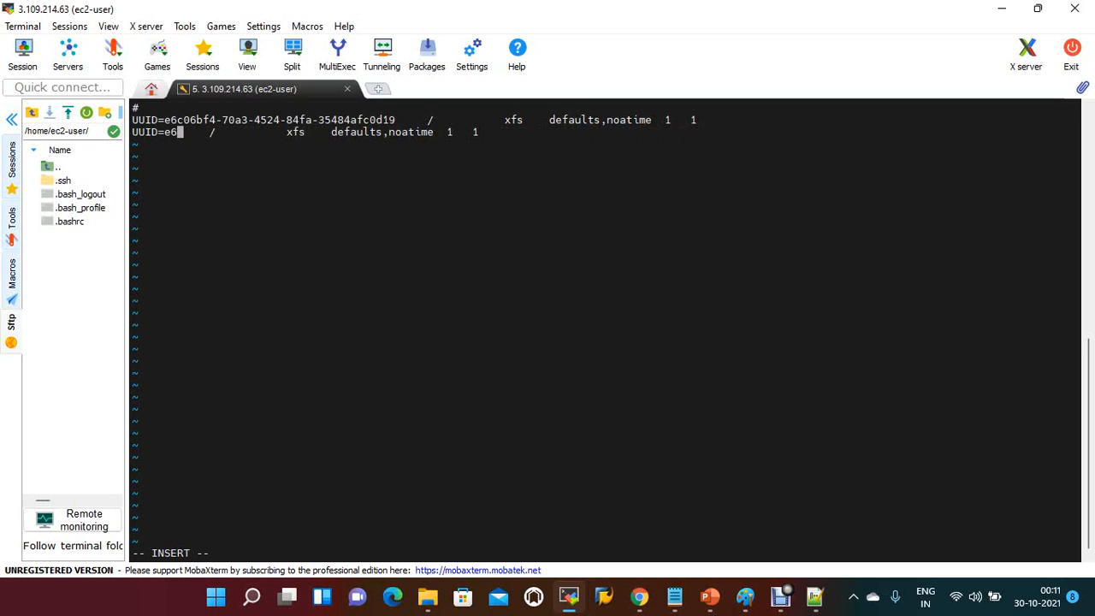
{"action": "key", "text": "BackSpace"}
{"action": "key", "text": "BackSpace"}
{"action": "right_click", "coordinate": [398, 171]}
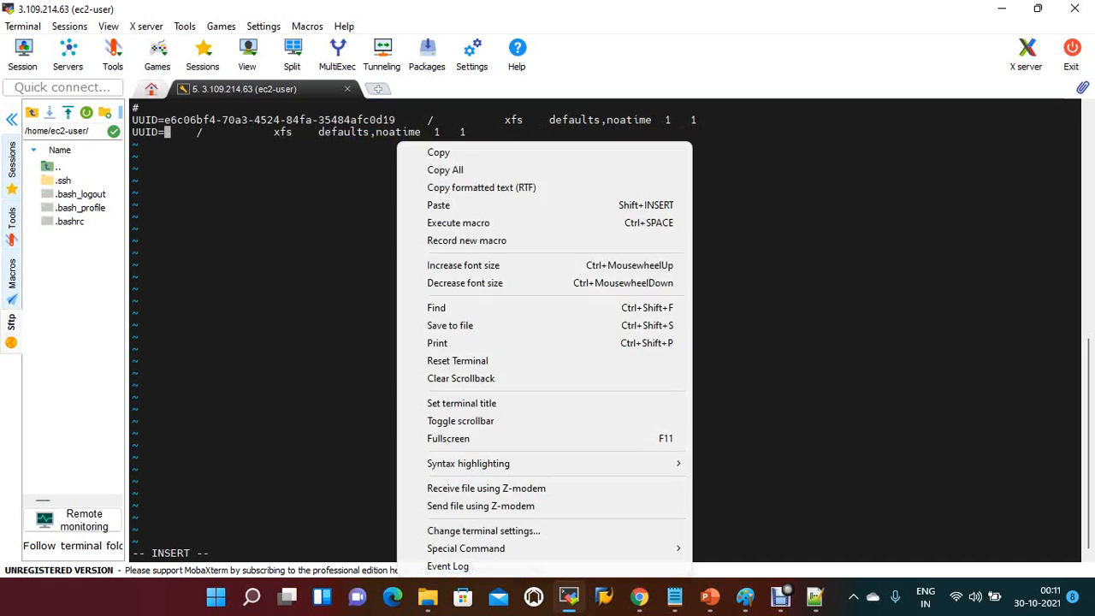
{"action": "left_click", "coordinate": [445, 206]}
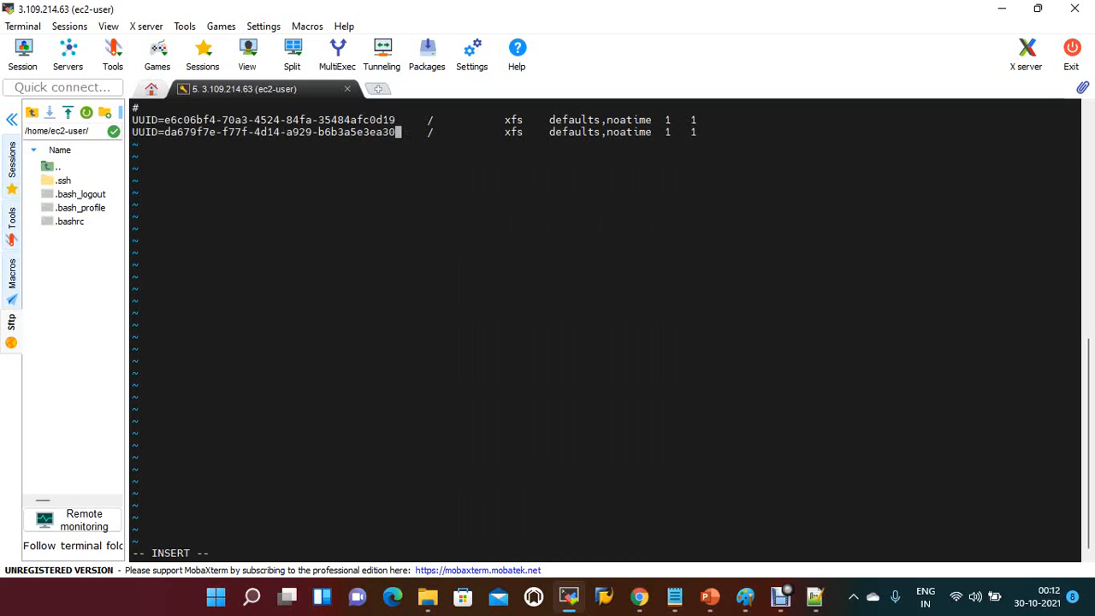
Step: Set the mount point of the new fstab entry to /data
{"action": "key", "text": "Right"}
{"action": "key", "text": "Right"}
{"action": "key", "text": "Right"}
{"action": "key", "text": "Right"}
{"action": "key", "text": "Right"}
{"action": "key", "text": "Right"}
{"action": "type", "text": "data"}
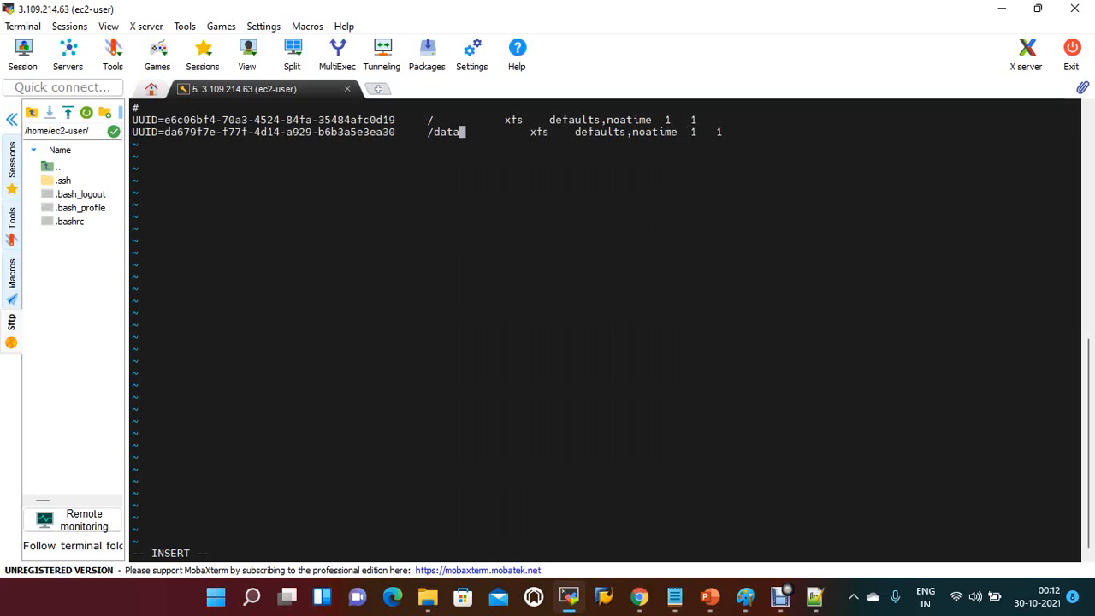
Step: Set the dump and pass fields of the new /data fstab entry to 0 and 2, and save and close the file
{"action": "key", "text": "Right"}
{"action": "key", "text": "Right"}
{"action": "key", "text": "Right"}
{"action": "key", "text": "Right"}
{"action": "key", "text": "Right"}
{"action": "key", "text": "Right"}
{"action": "key", "text": "Right"}
{"action": "key", "text": "Right"}
{"action": "key", "text": "Right"}
{"action": "key", "text": "Right"}
{"action": "key", "text": "Right"}
{"action": "key", "text": "Right"}
{"action": "key", "text": "Right"}
{"action": "key", "text": "Right"}
{"action": "key", "text": "Right"}
{"action": "key", "text": "Right"}
{"action": "key", "text": "Right"}
{"action": "key", "text": "Right"}
{"action": "key", "text": "Right"}
{"action": "key", "text": "Right"}
{"action": "key", "text": "Right"}
{"action": "key", "text": "Right"}
{"action": "key", "text": "Right"}
{"action": "key", "text": "Right"}
{"action": "key", "text": "Right"}
{"action": "key", "text": "Right"}
{"action": "key", "text": "Right"}
{"action": "key", "text": "Right"}
{"action": "key", "text": "Right"}
{"action": "key", "text": "Right"}
{"action": "key", "text": "Right"}
{"action": "key", "text": "Right"}
{"action": "key", "text": "Right"}
{"action": "key", "text": "Right"}
{"action": "key", "text": "Right"}
{"action": "key", "text": "Right"}
{"action": "key", "text": "Right"}
{"action": "key", "text": "BackSpace"}
{"action": "type", "text": "0"}
{"action": "key", "text": "Right"}
{"action": "key", "text": "Right"}
{"action": "key", "text": "Right"}
{"action": "key", "text": "Right"}
{"action": "key", "text": "BackSpace"}
{"action": "type", "text": "2"}
{"action": "key", "text": "Escape"}
{"action": "type", "text": ":wq"}
{"action": "key", "text": "Return"}
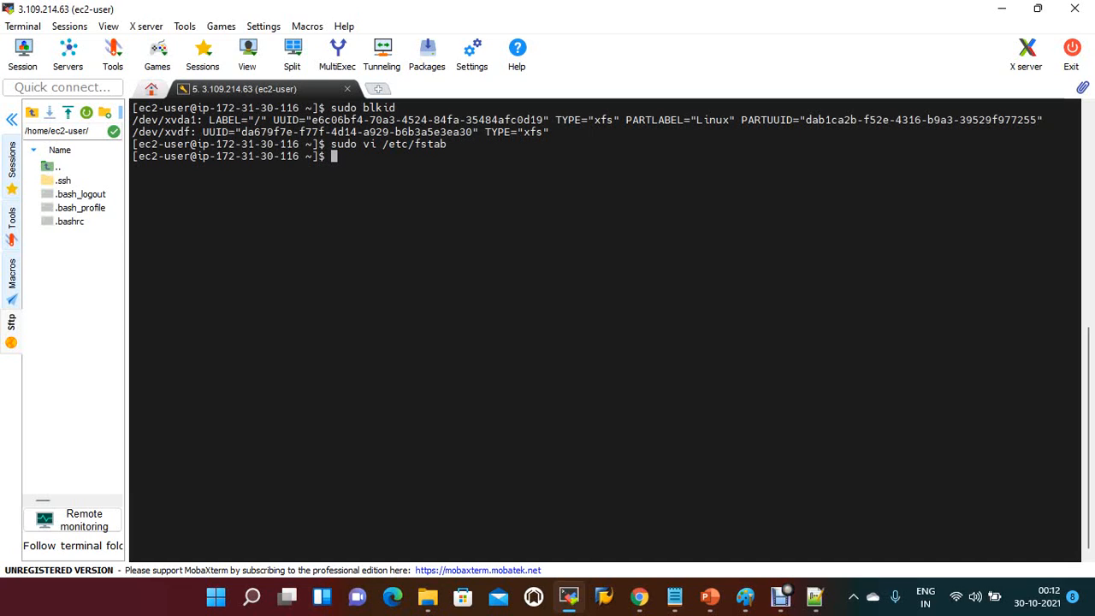
Step: Switch to the EC2 console in Chrome and reboot the webvm1 instance
{"action": "mouse_move", "coordinate": [639, 596]}
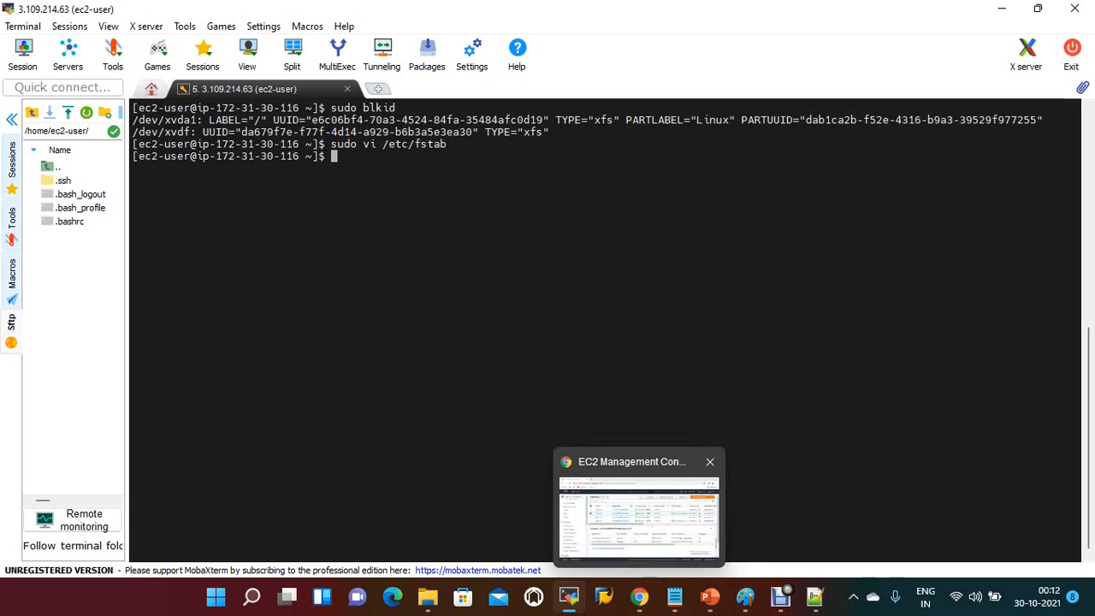
{"action": "left_click", "coordinate": [639, 596]}
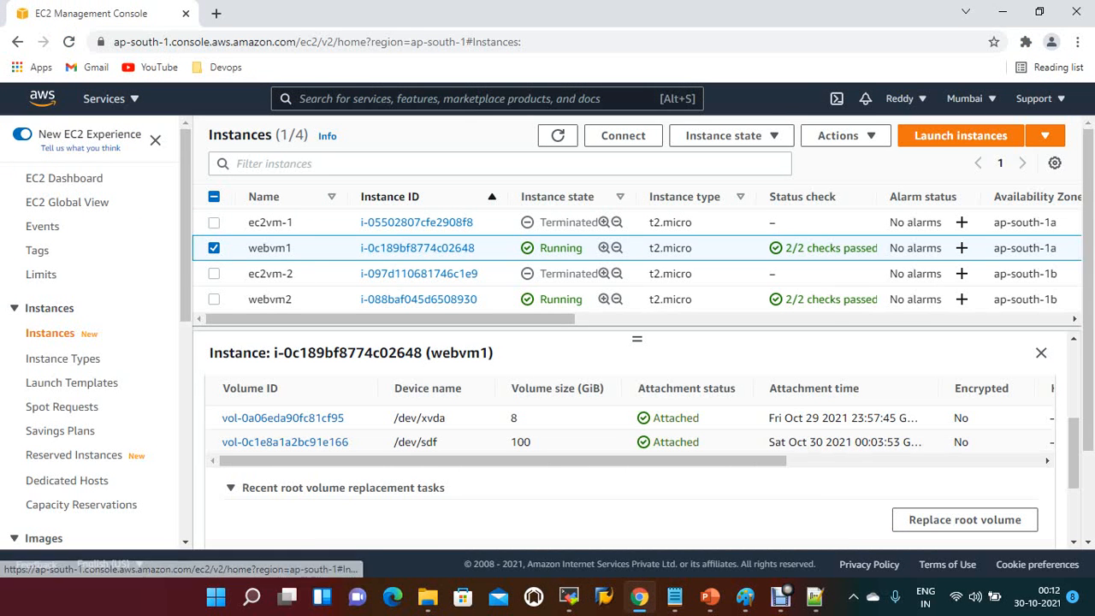
{"action": "left_click", "coordinate": [723, 135]}
{"action": "left_click", "coordinate": [726, 209]}
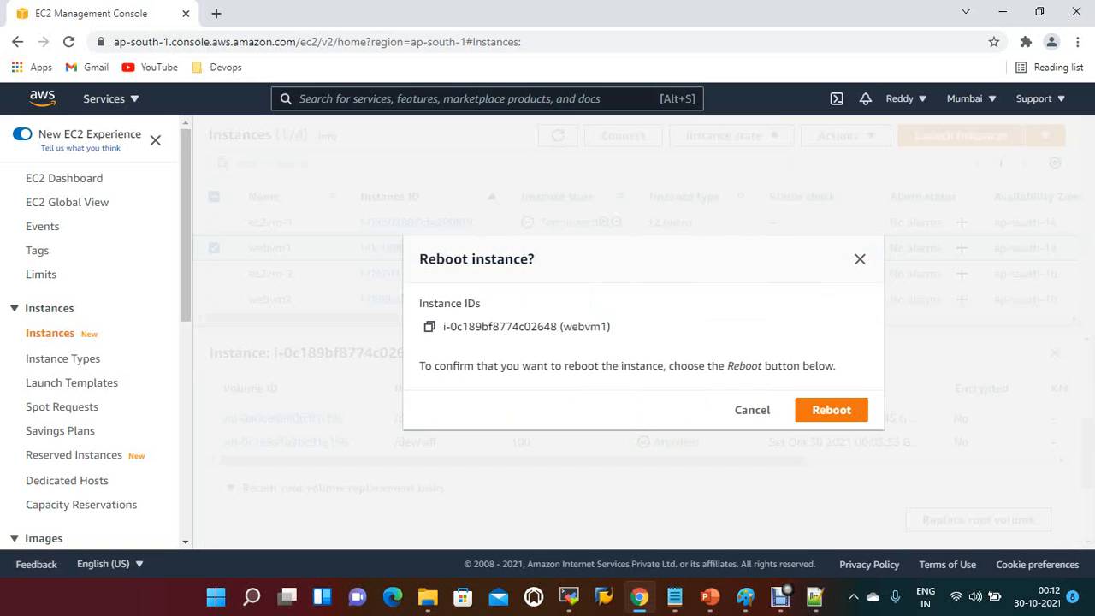
{"action": "left_click", "coordinate": [831, 408]}
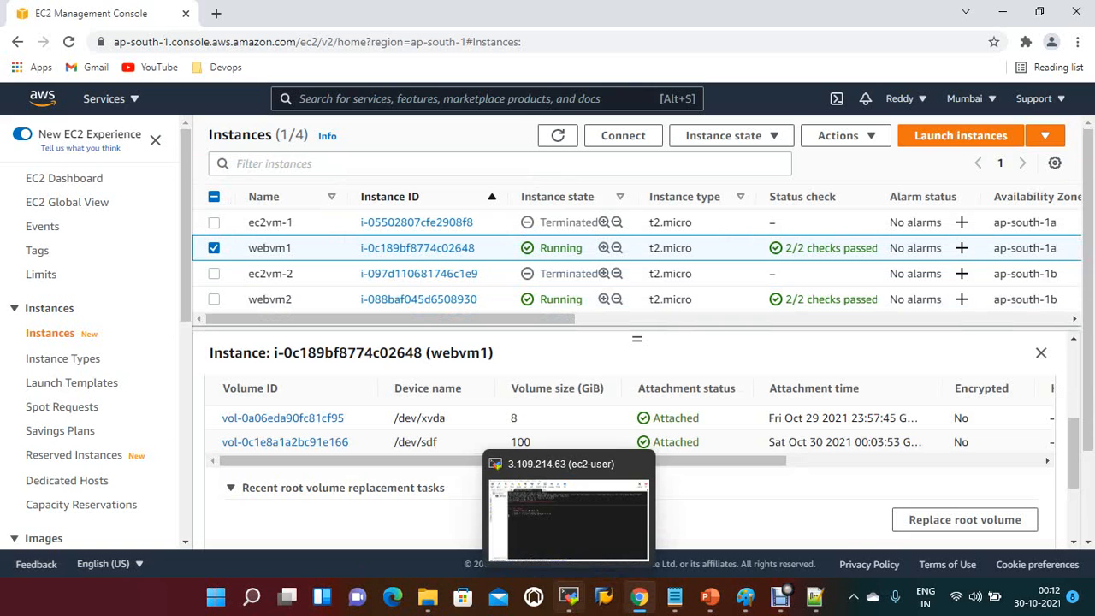
Step: Check webvm1's terminal session in MobaXterm and refresh the instance list in the EC2 console
{"action": "left_click", "coordinate": [569, 596]}
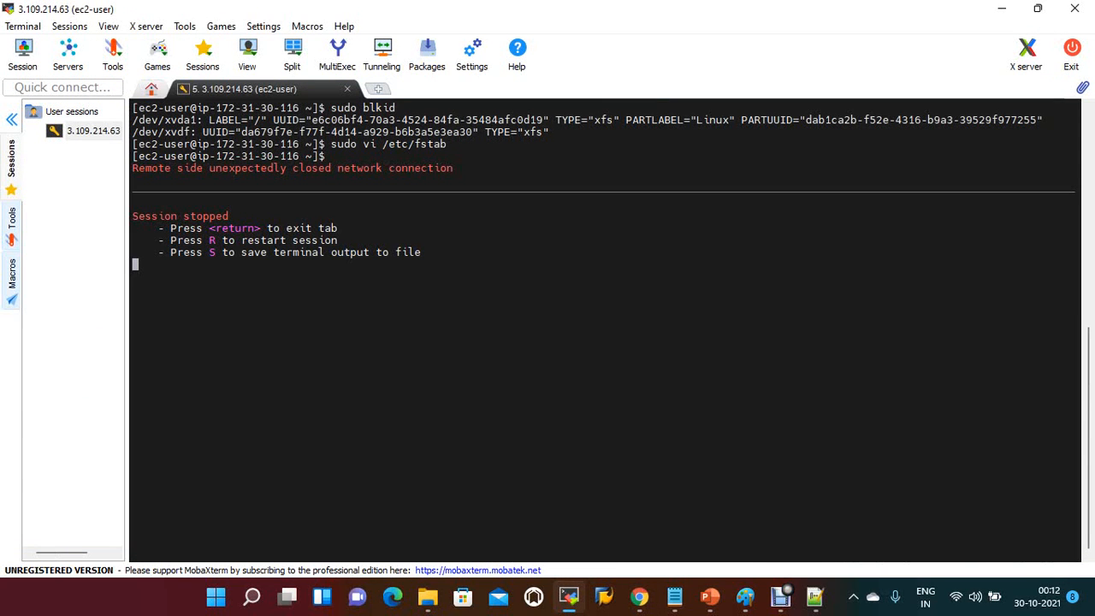
{"action": "left_click", "coordinate": [639, 598]}
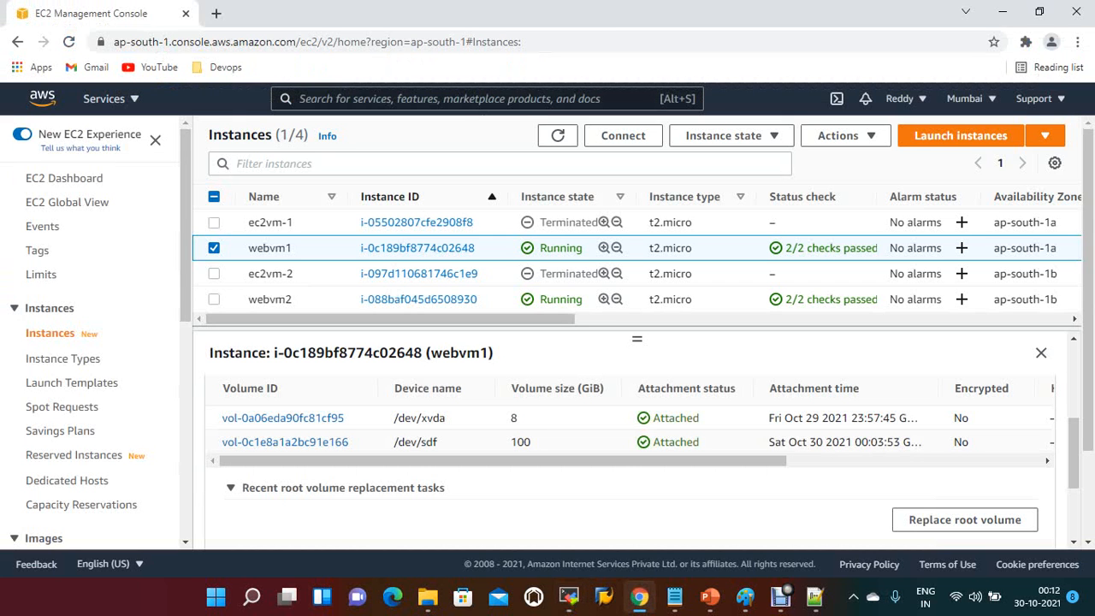
{"action": "left_click", "coordinate": [557, 136]}
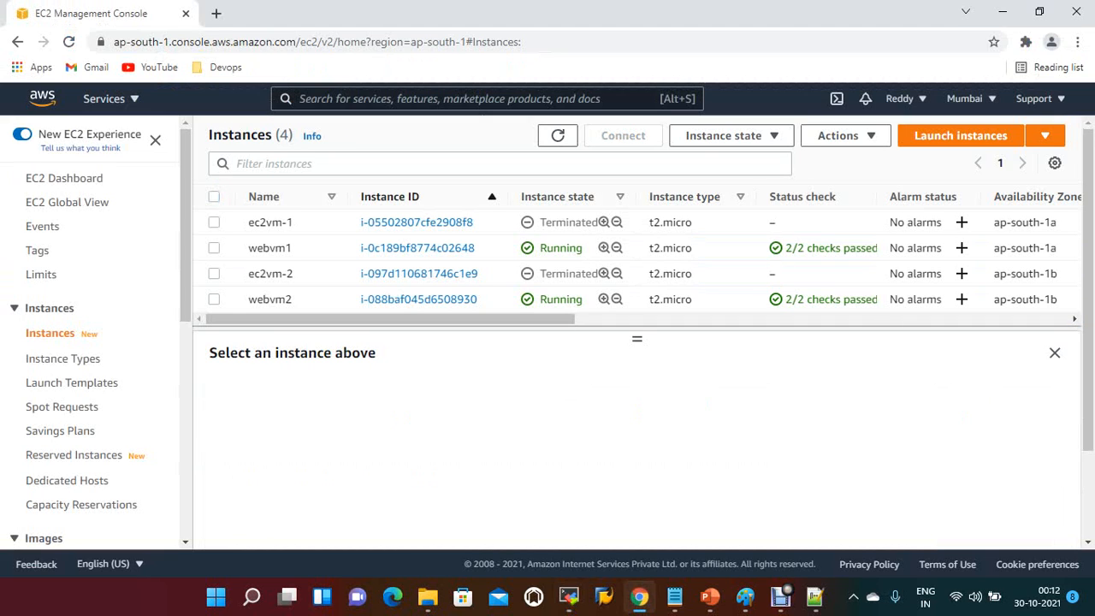
Step: Return to MobaXterm and try to restart the stopped SSH session to webvm1
{"action": "left_click", "coordinate": [569, 596]}
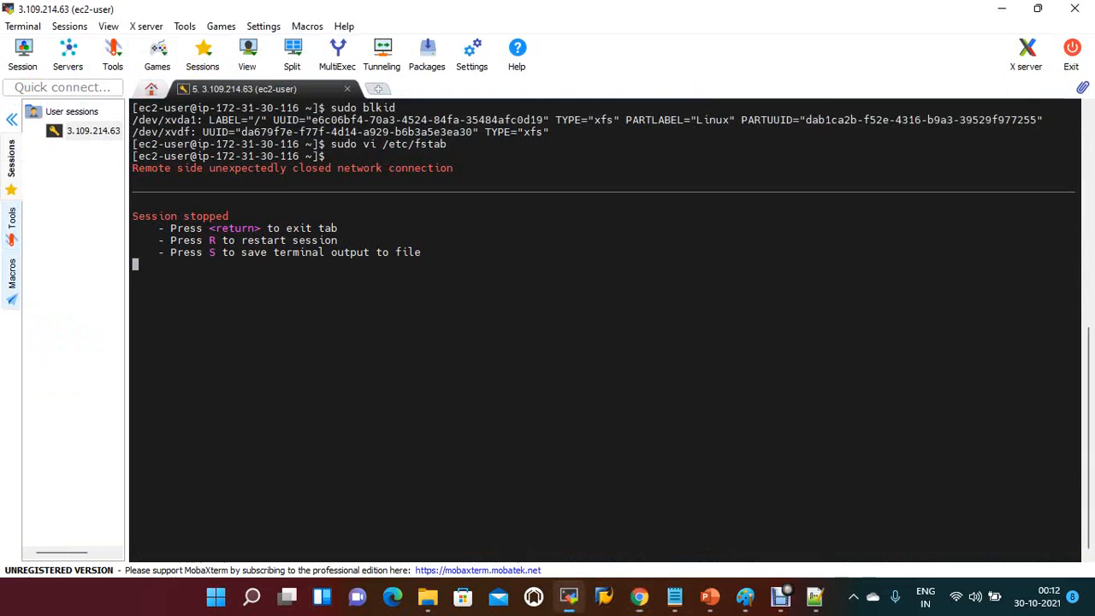
{"action": "key", "text": "r"}
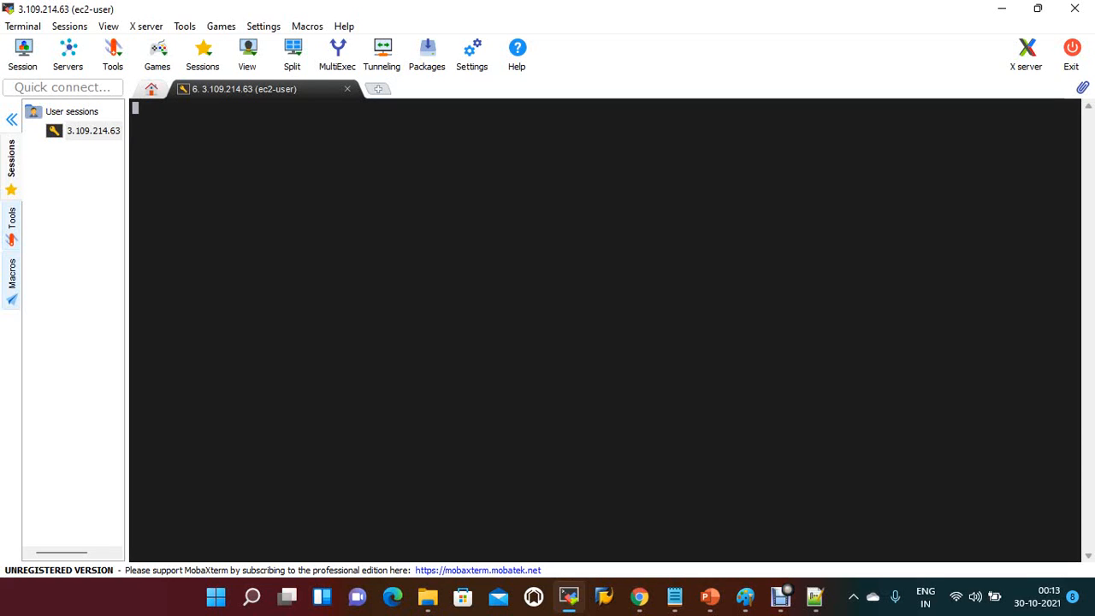
{"action": "right_click", "coordinate": [371, 202]}
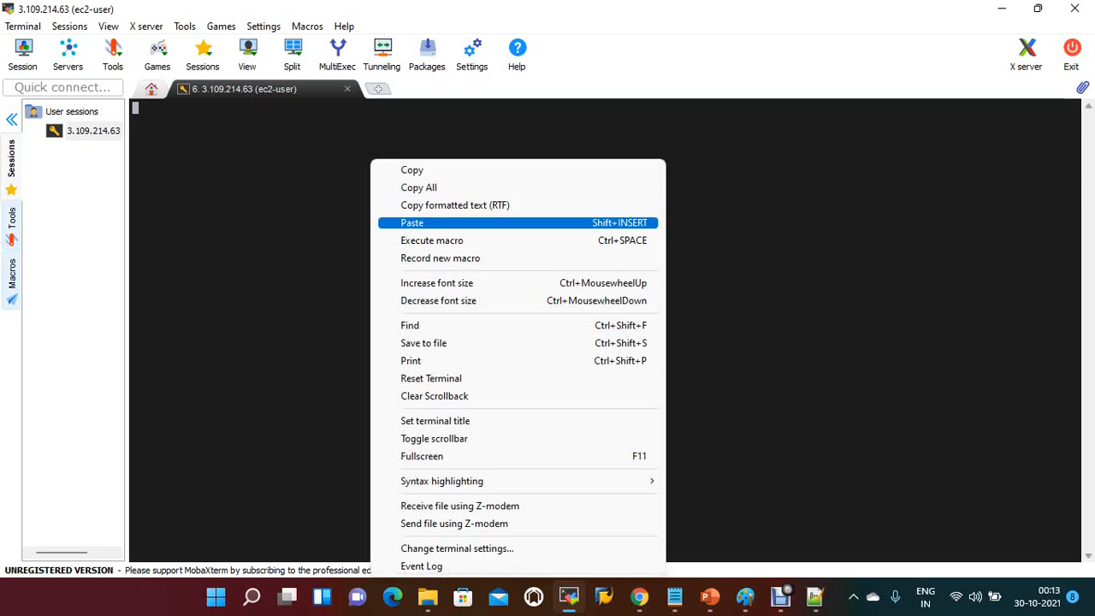
{"action": "left_click", "coordinate": [412, 224]}
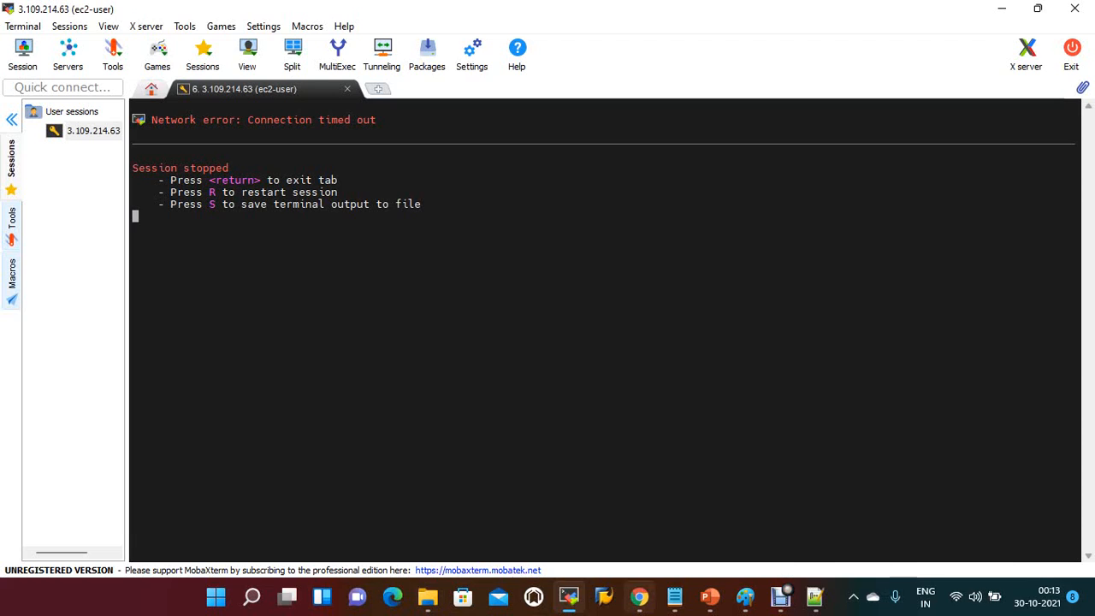
Step: Switch to the EC2 console and refresh the instance list to check webvm1's state and status checks
{"action": "left_click", "coordinate": [639, 597]}
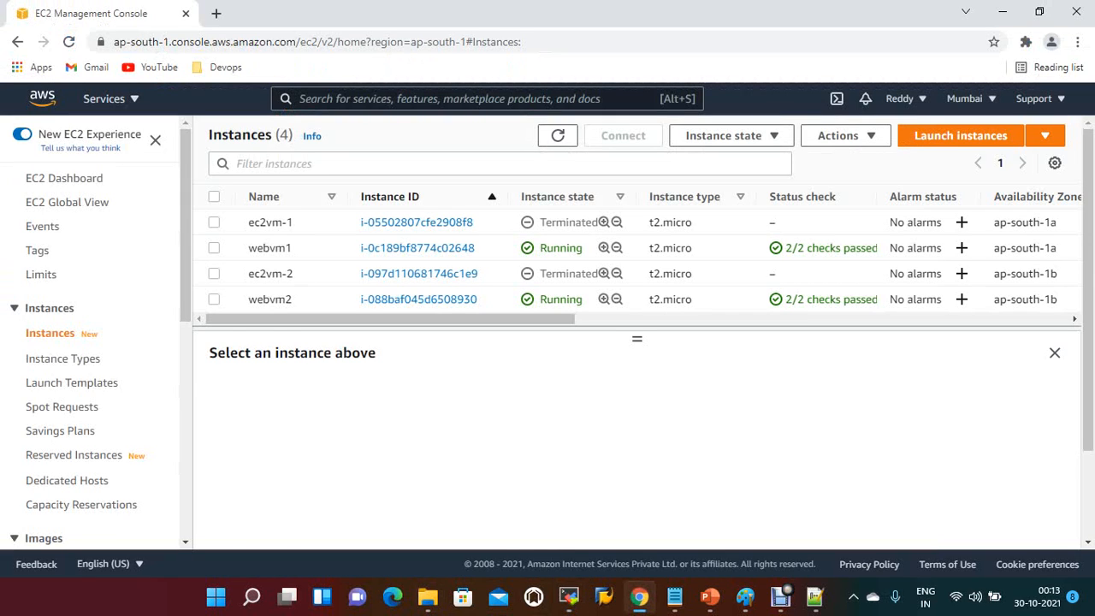
{"action": "left_click", "coordinate": [214, 248]}
{"action": "left_click", "coordinate": [558, 135]}
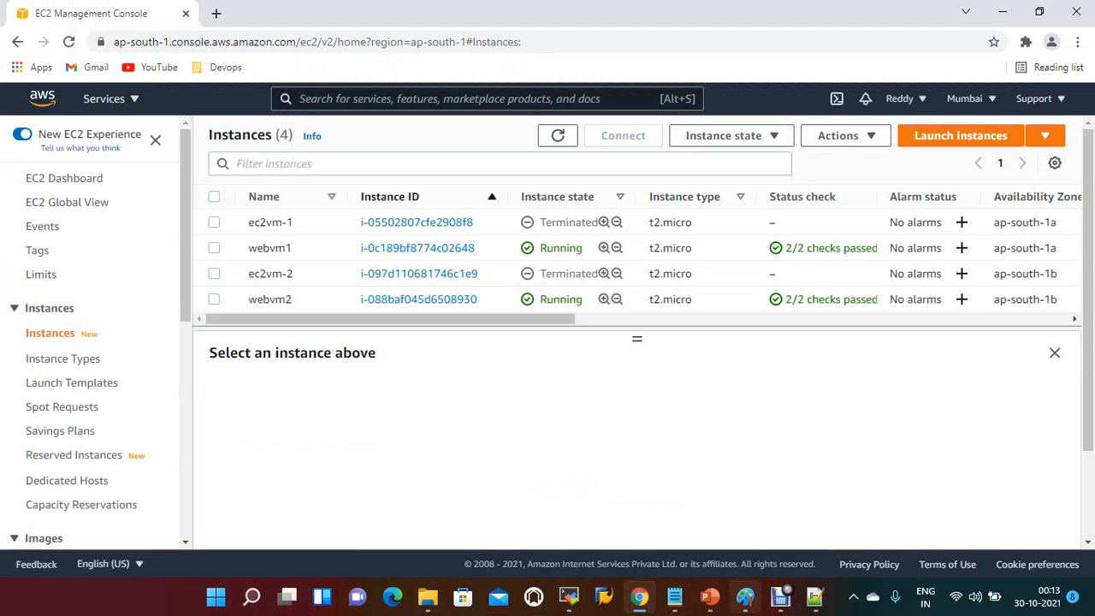
Step: Close the stopped session in MobaXterm and reconnect to webvm1 with the saved 3.109.214.63 session
{"action": "left_click", "coordinate": [569, 597]}
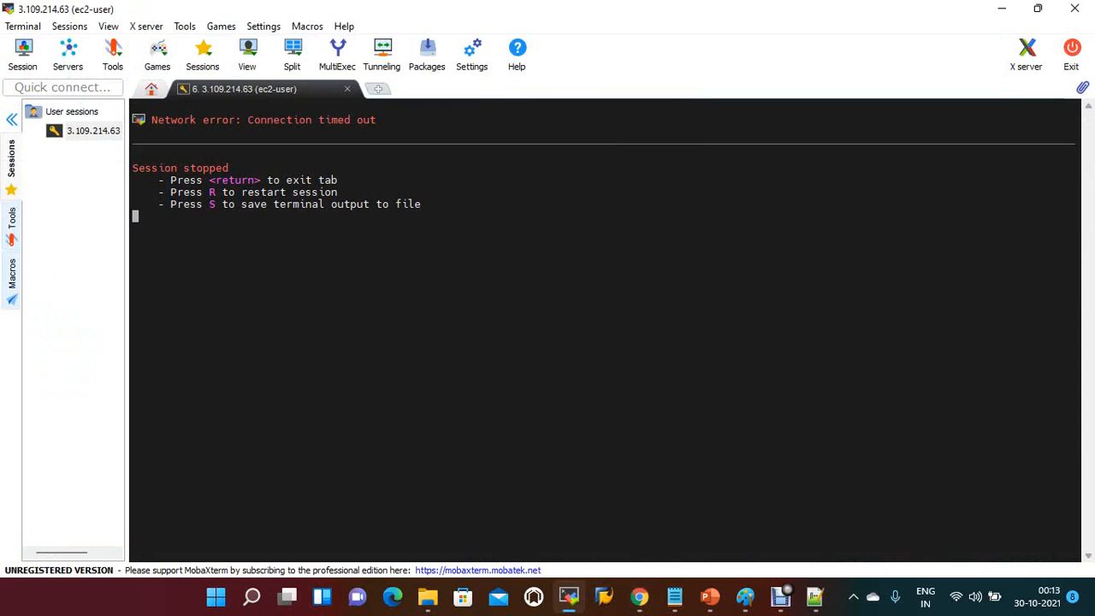
{"action": "key", "text": "Return"}
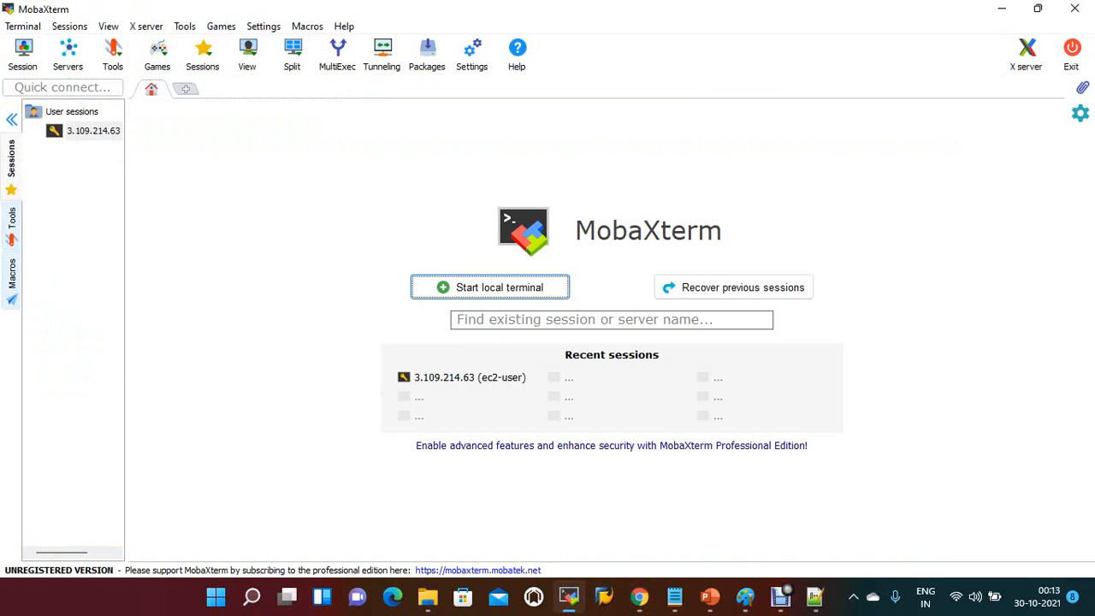
{"action": "double_click", "coordinate": [93, 131]}
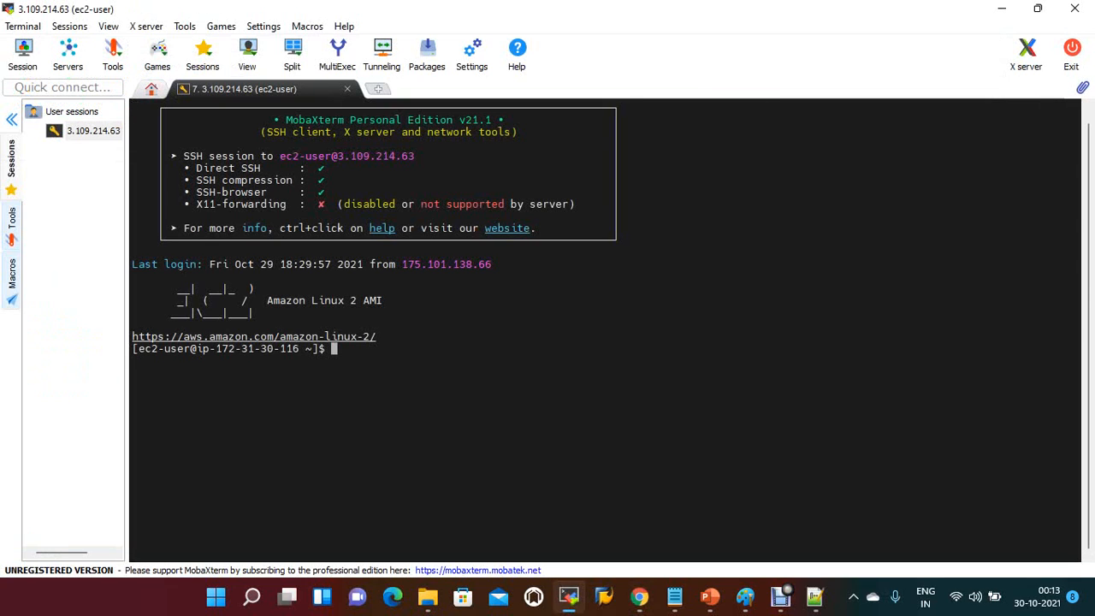
Step: Change to the /data directory and list its contents in long format
{"action": "type", "text": "cd"}
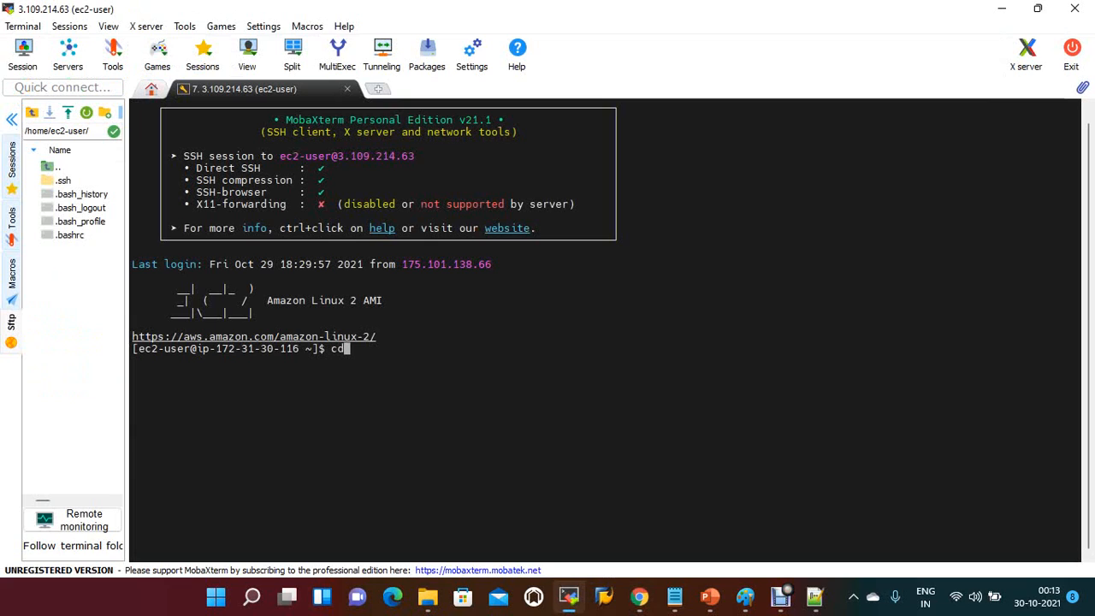
{"action": "type", "text": " /data"}
{"action": "key", "text": "Return"}
{"action": "type", "text": "ls "}
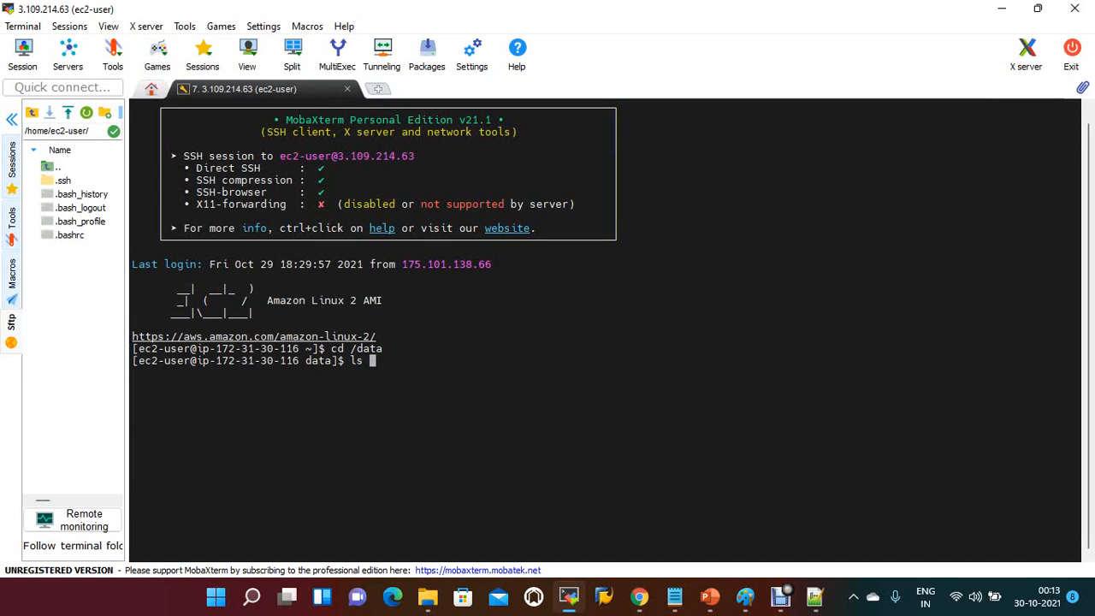
{"action": "type", "text": "-l"}
{"action": "key", "text": "Return"}
Step: Enter the subdirectory inside /data and list its files in long format
{"action": "type", "text": "cd bc"}
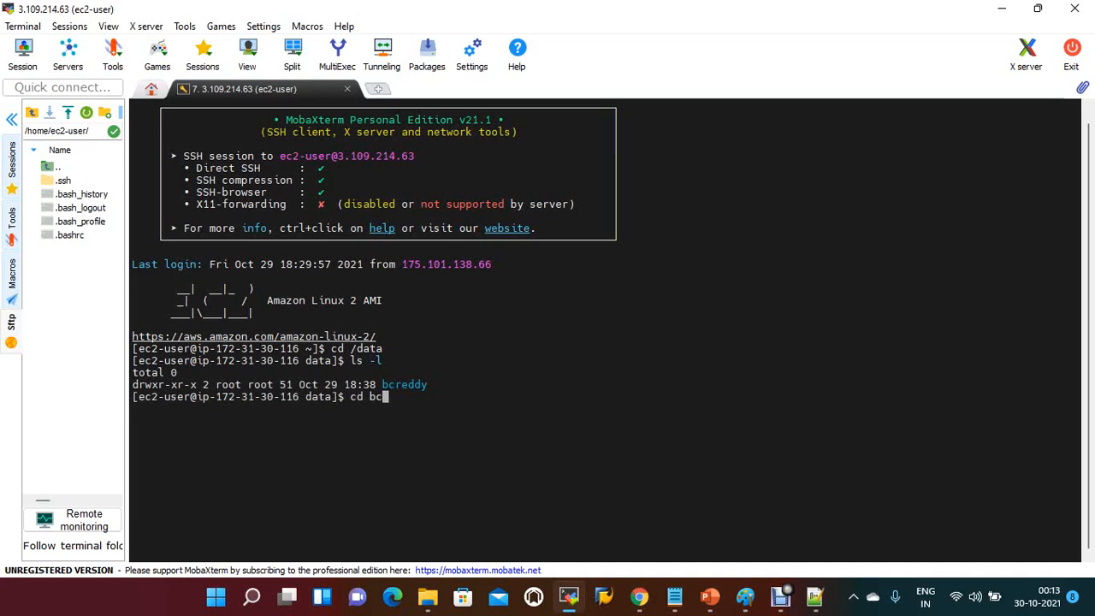
{"action": "key", "text": "Tab"}
{"action": "key", "text": "Return"}
{"action": "type", "text": "ls "}
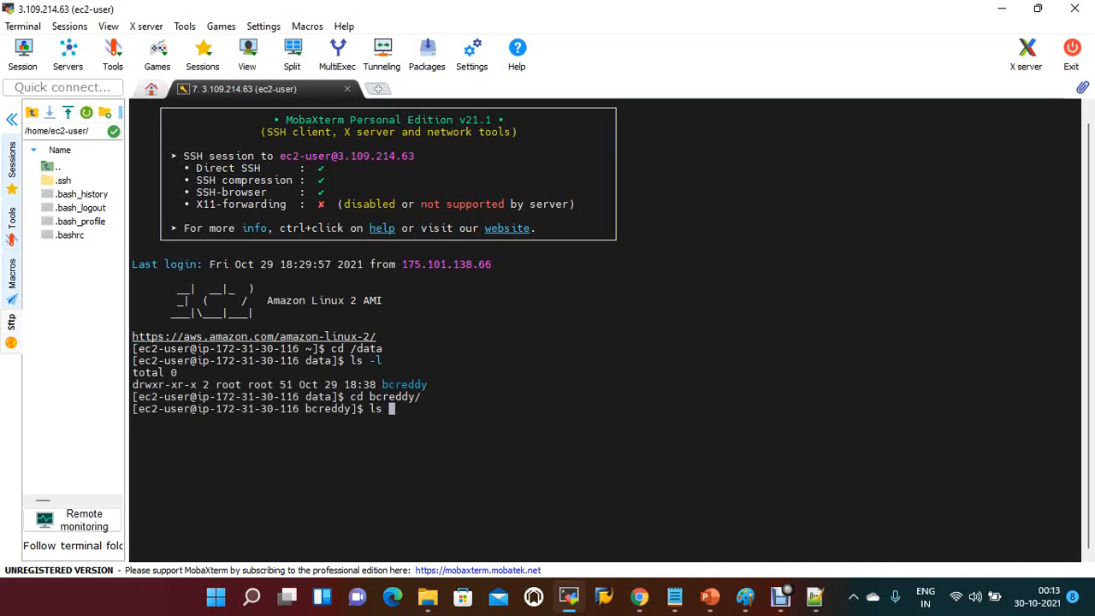
{"action": "type", "text": "-l"}
{"action": "key", "text": "Return"}
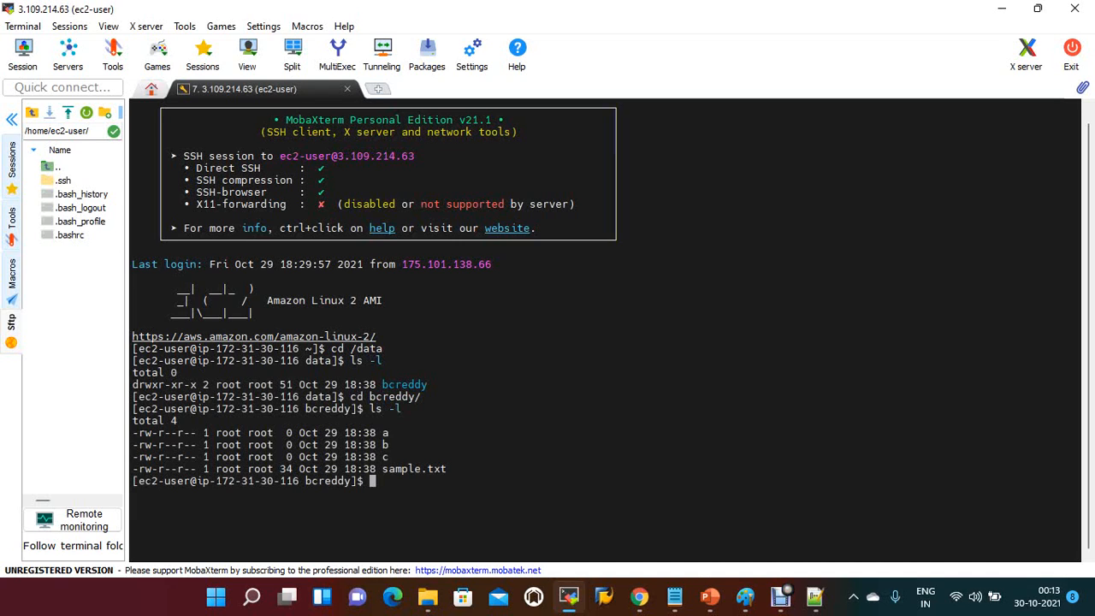
Step: List the block devices with lsblk to check where the xvdf volume is mounted
{"action": "type", "text": "lsblk"}
{"action": "key", "text": "Return"}
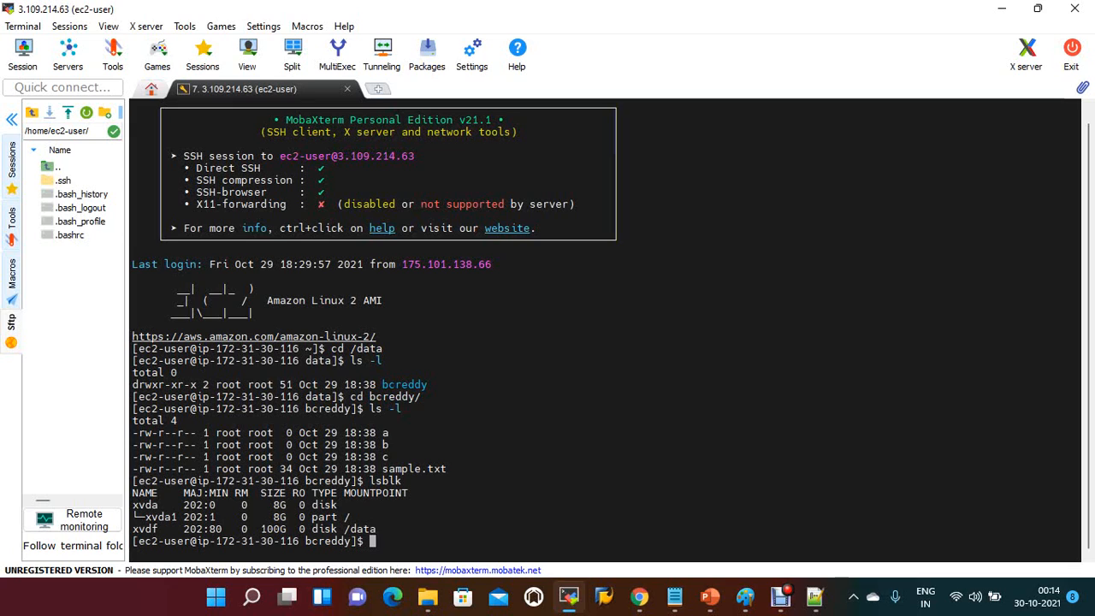
Step: Try to unmount /data with sudo umount while still inside its subdirectory
{"action": "type", "text": "sudo umount /data"}
{"action": "key", "text": "Return"}
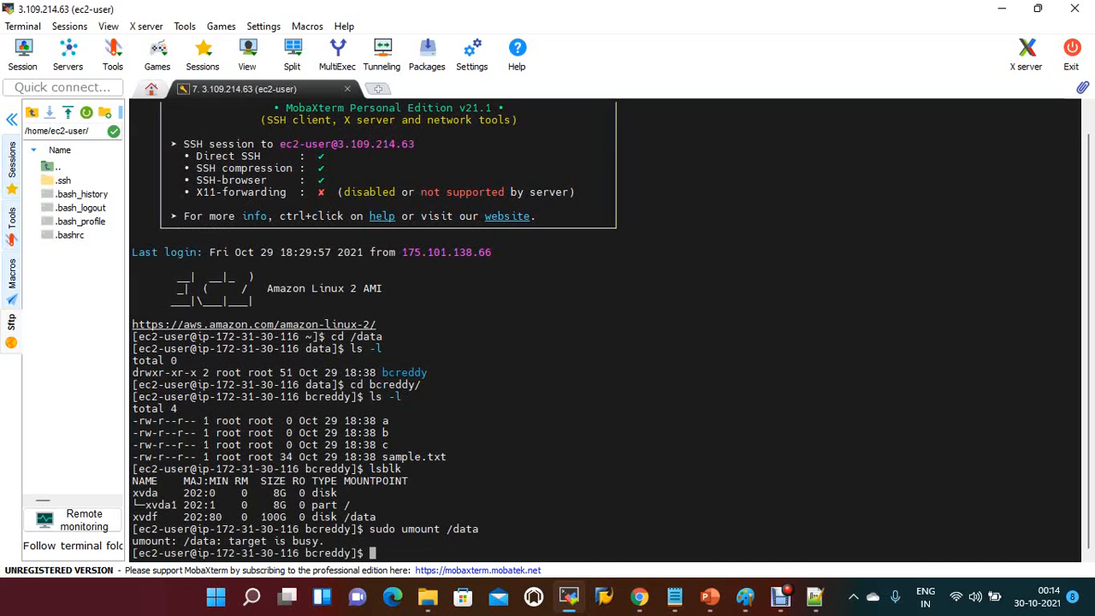
Step: Change to the /home/ec2-user/ directory and unmount /data with sudo umount
{"action": "type", "text": "cd /home/ec2-user/"}
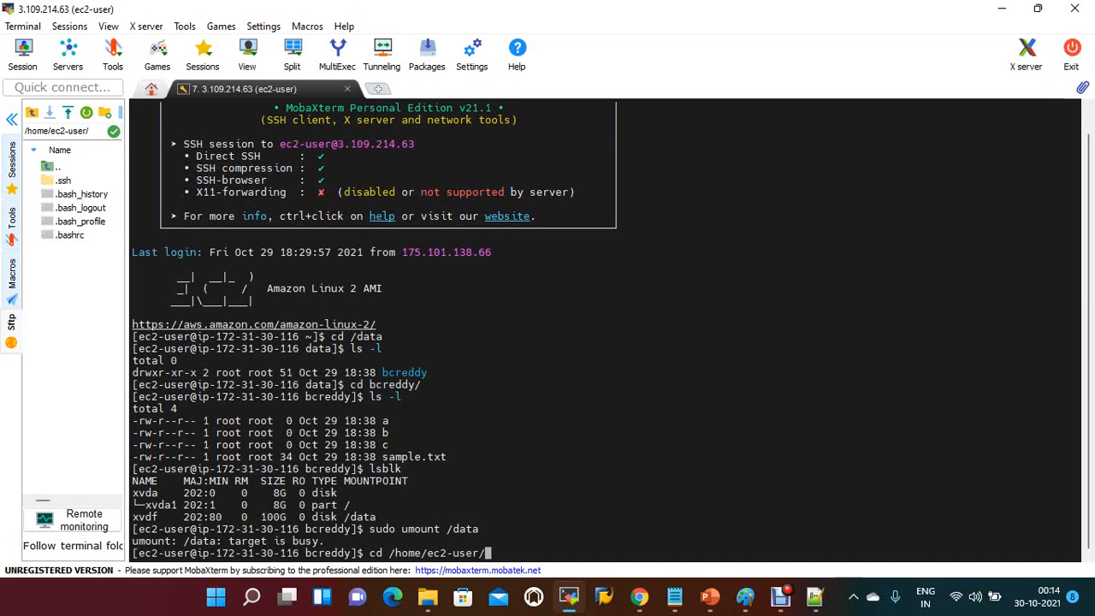
{"action": "key", "text": "Return"}
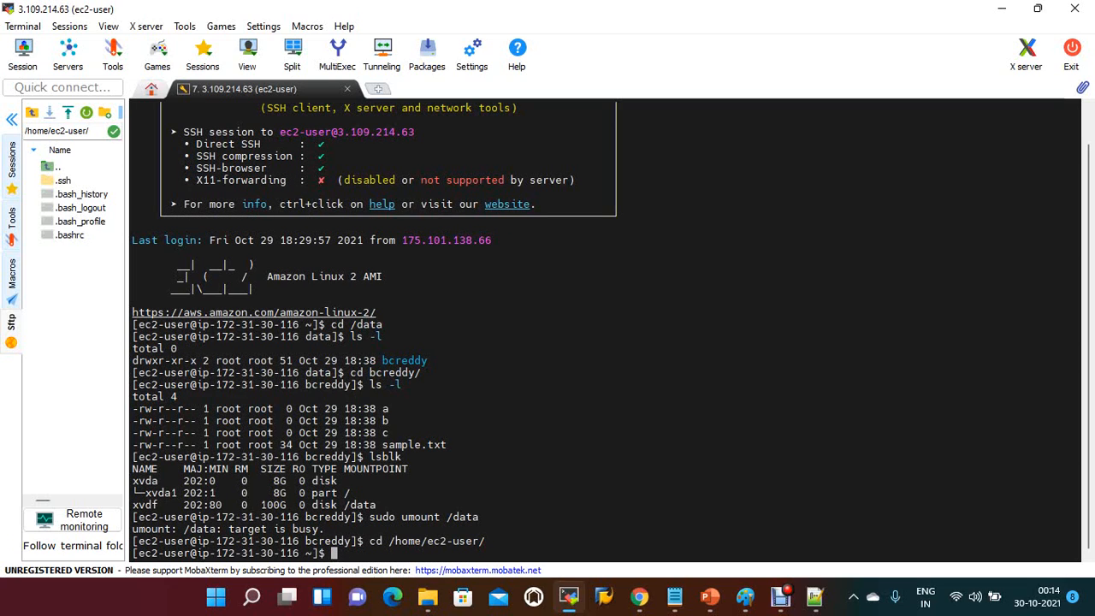
{"action": "key", "text": "Up"}
{"action": "key", "text": "Up"}
{"action": "key", "text": "Return"}
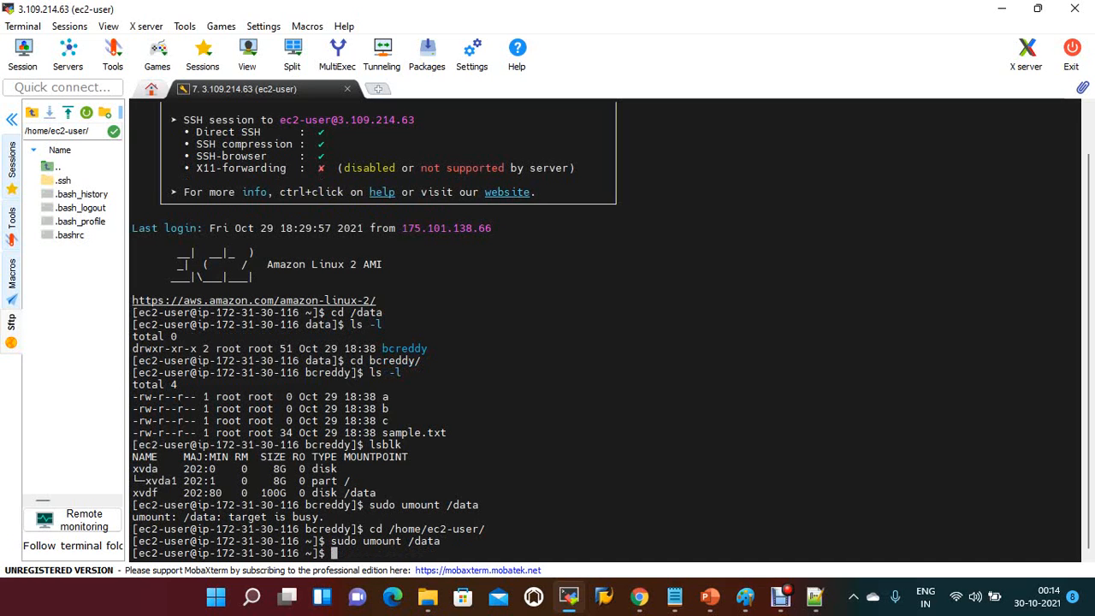
Step: Switch to the EC2 console in Chrome and start creating a snapshot of the webvolume1 volume
{"action": "left_click", "coordinate": [639, 596]}
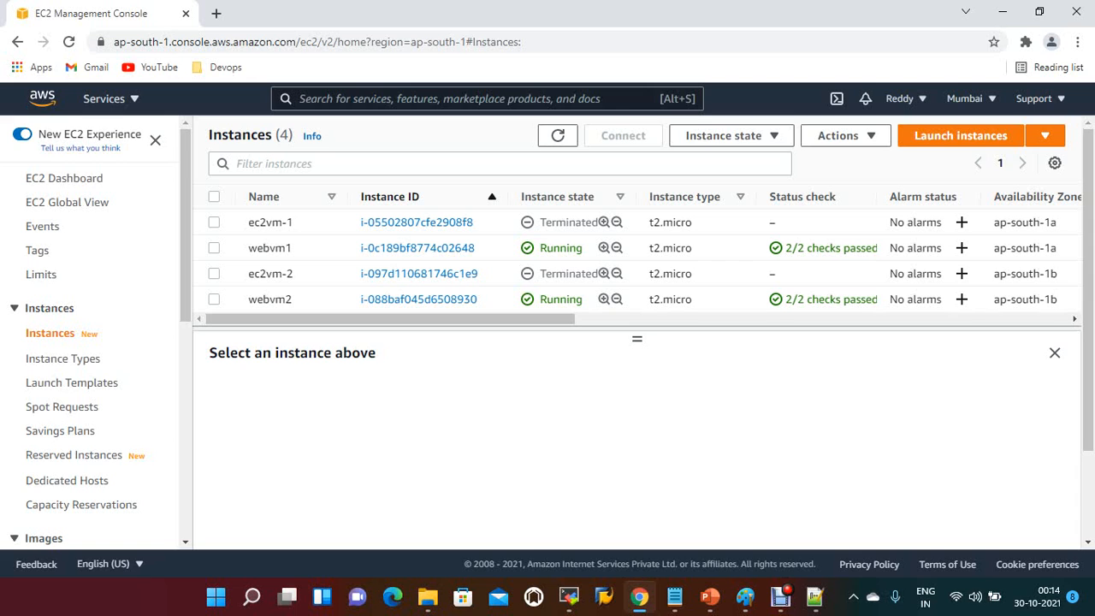
{"action": "scroll", "coordinate": [92, 193], "scroll_direction": "down", "scroll_amount": 2}
{"action": "right_click", "coordinate": [92, 192]}
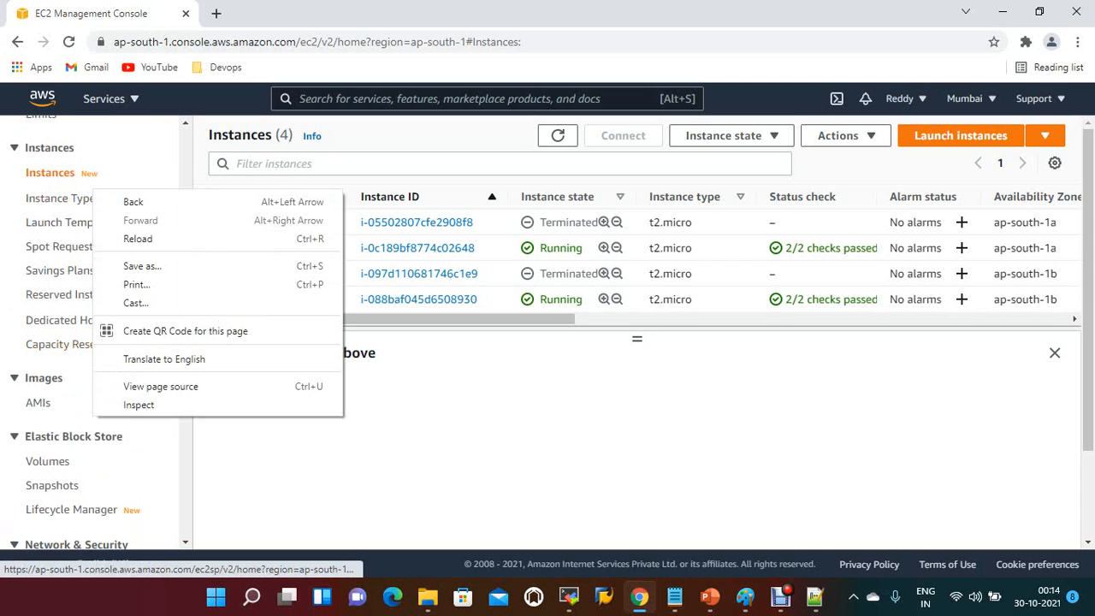
{"action": "left_click", "coordinate": [48, 462]}
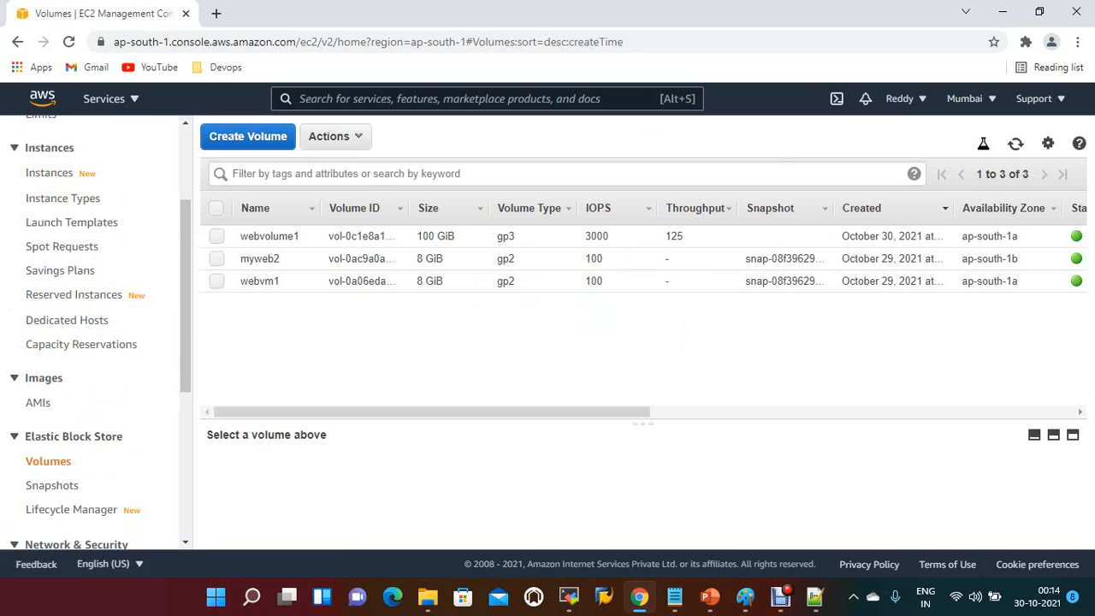
{"action": "left_click", "coordinate": [217, 237]}
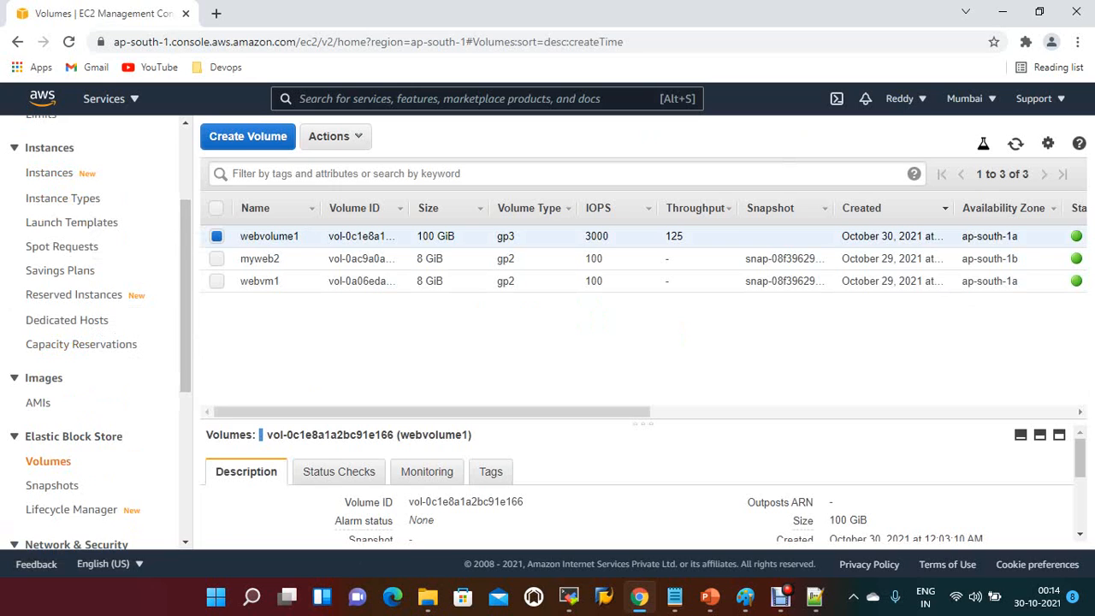
{"action": "left_click", "coordinate": [334, 136]}
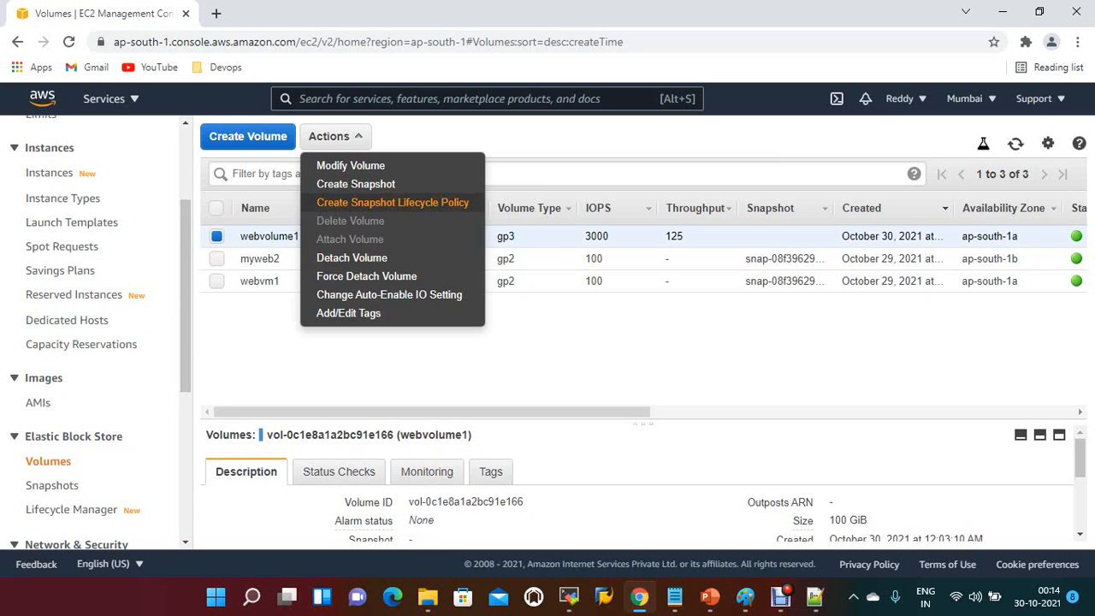
{"action": "left_click", "coordinate": [355, 184]}
Step: Enter mywebsn1 as the snapshot's description
{"action": "left_click", "coordinate": [367, 271]}
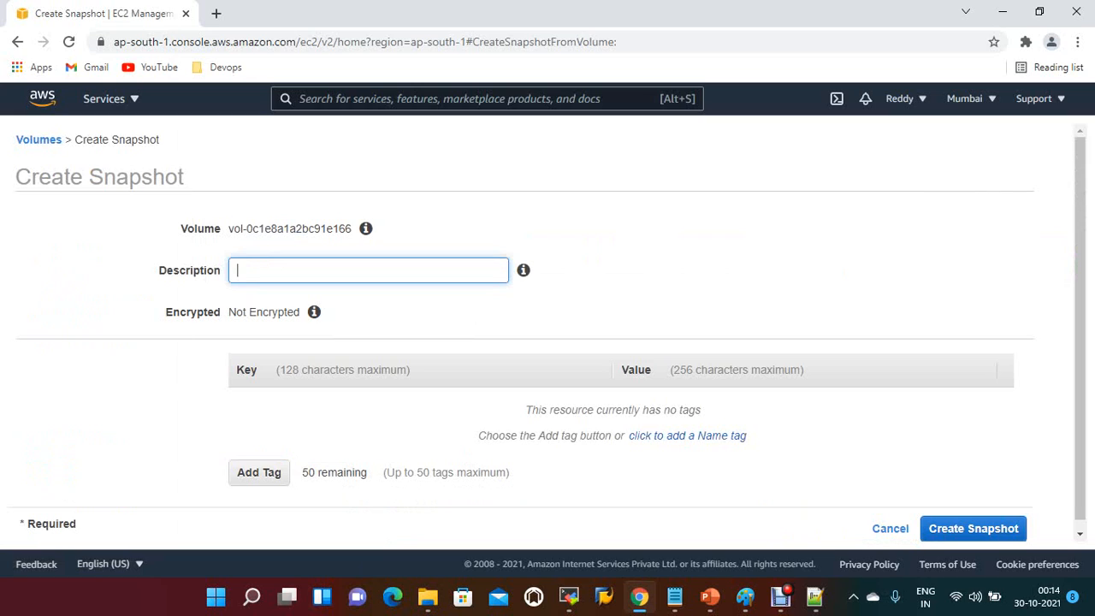
{"action": "type", "text": "mywebsn1"}
Step: Add a Name tag with the value webvm1snapshot, create the snapshot and return to the volumes list
{"action": "left_click", "coordinate": [258, 473]}
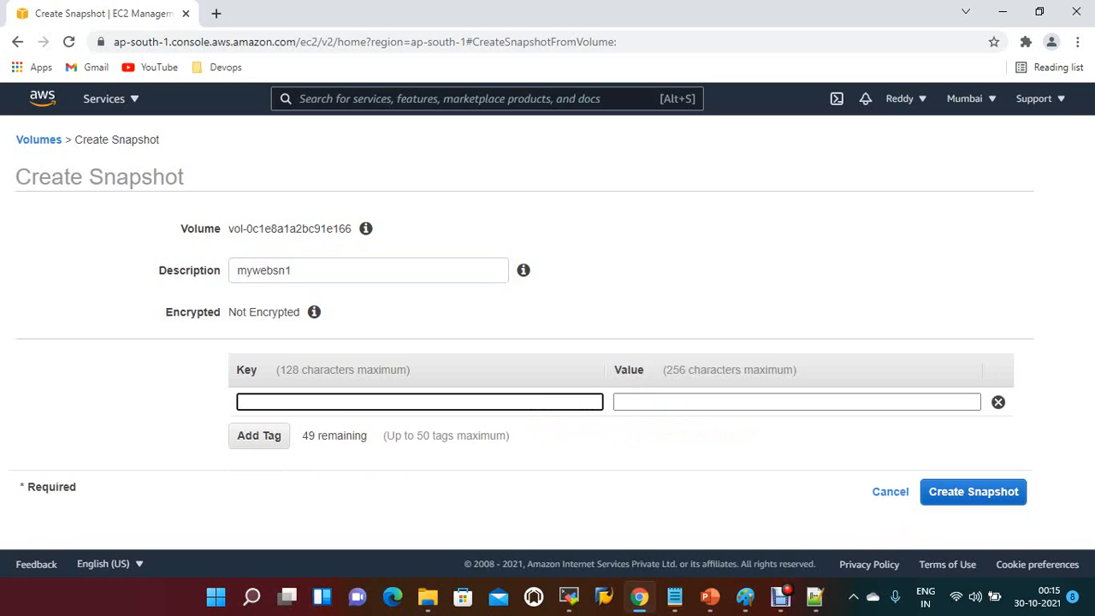
{"action": "type", "text": "Name"}
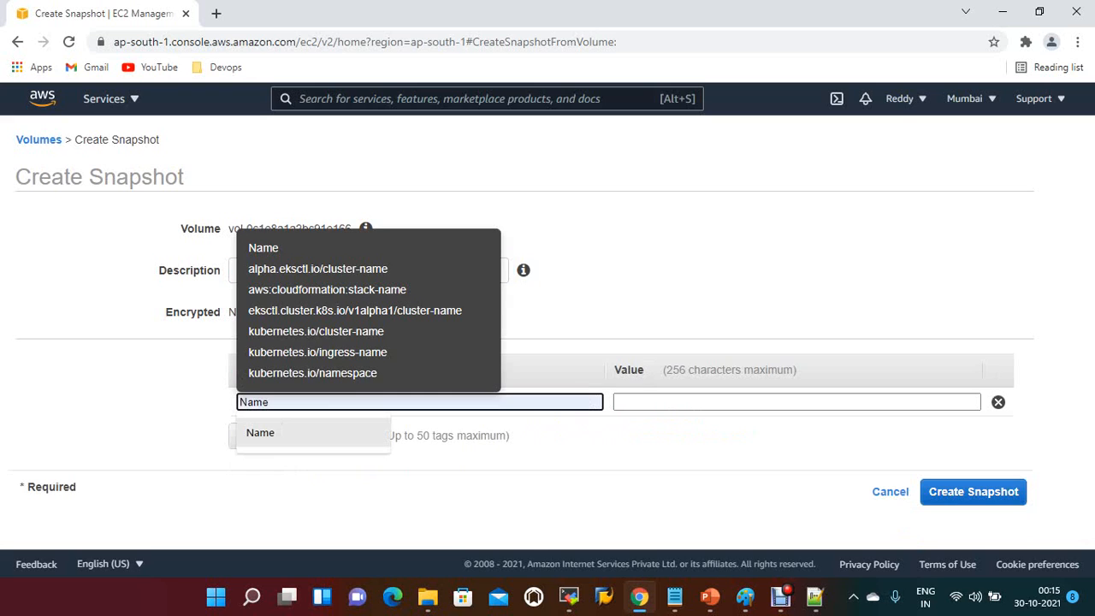
{"action": "left_click", "coordinate": [261, 433]}
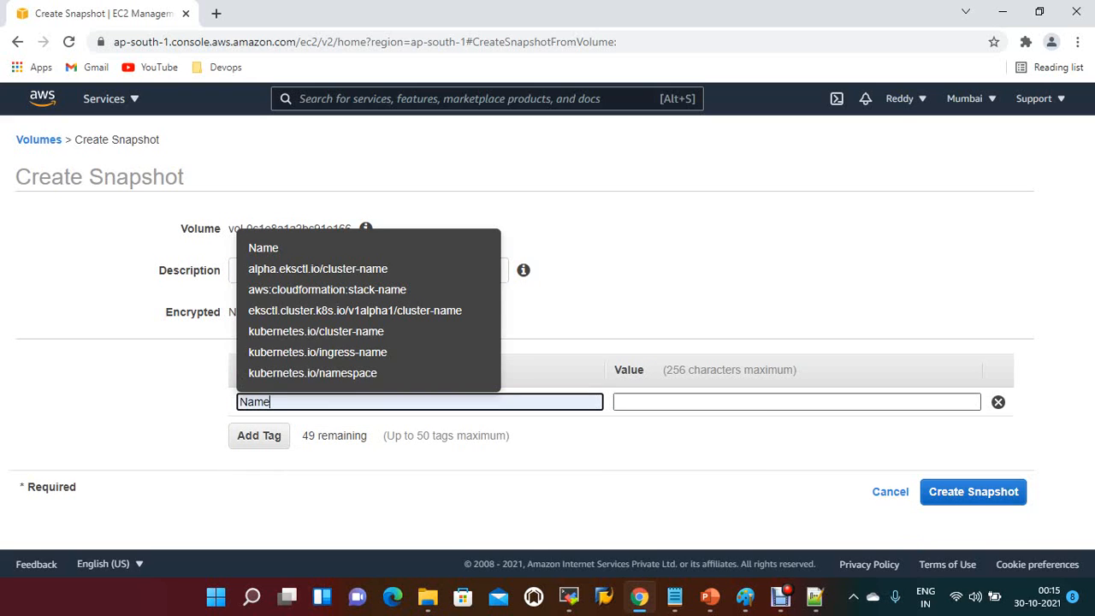
{"action": "key", "text": "Tab"}
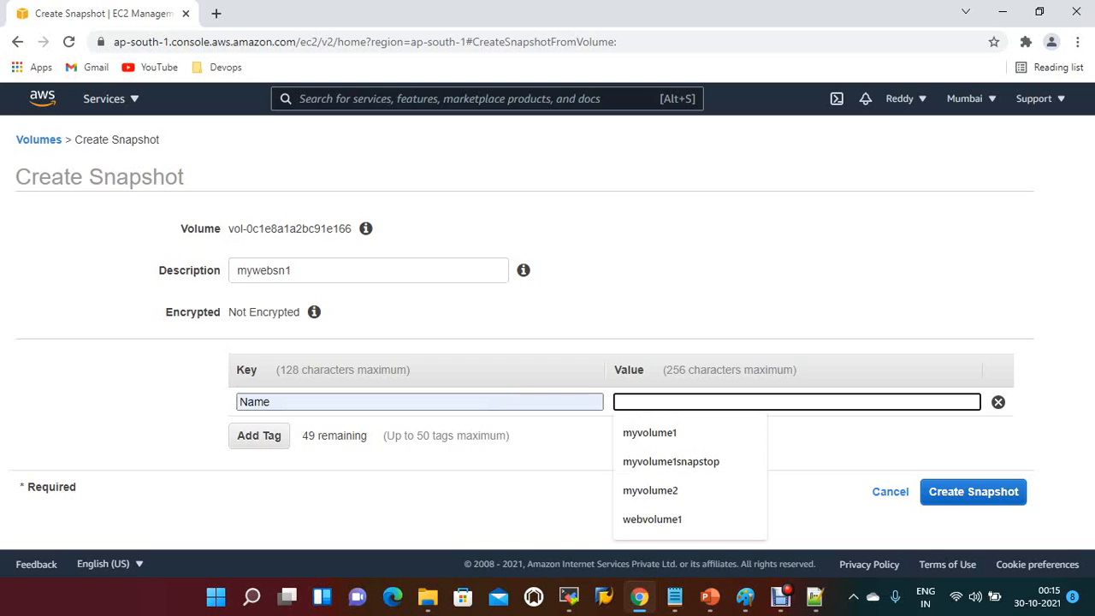
{"action": "type", "text": "web"}
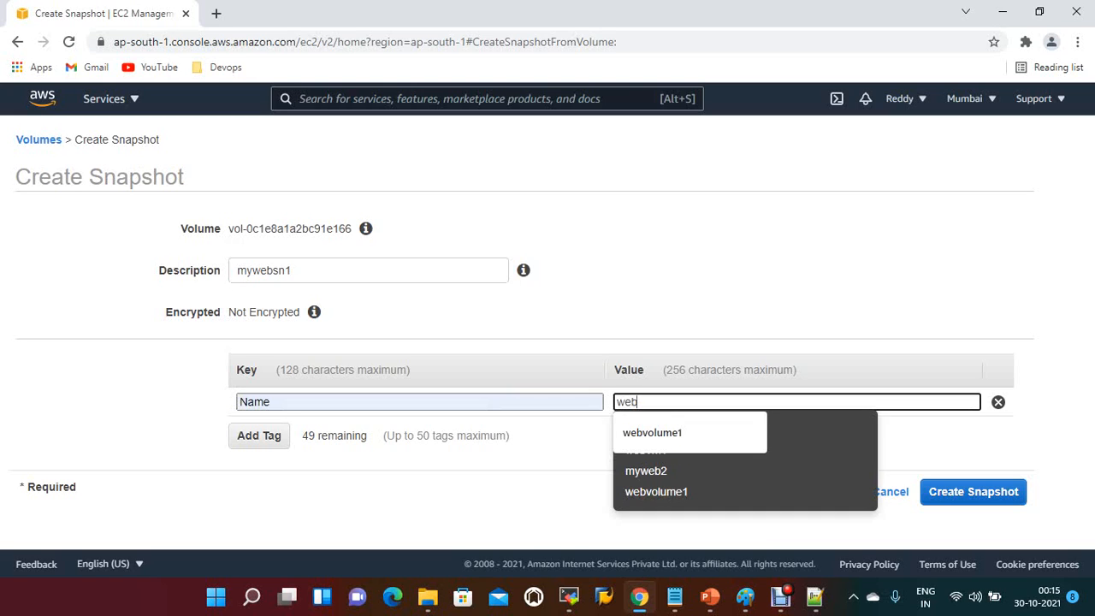
{"action": "type", "text": "1snap"}
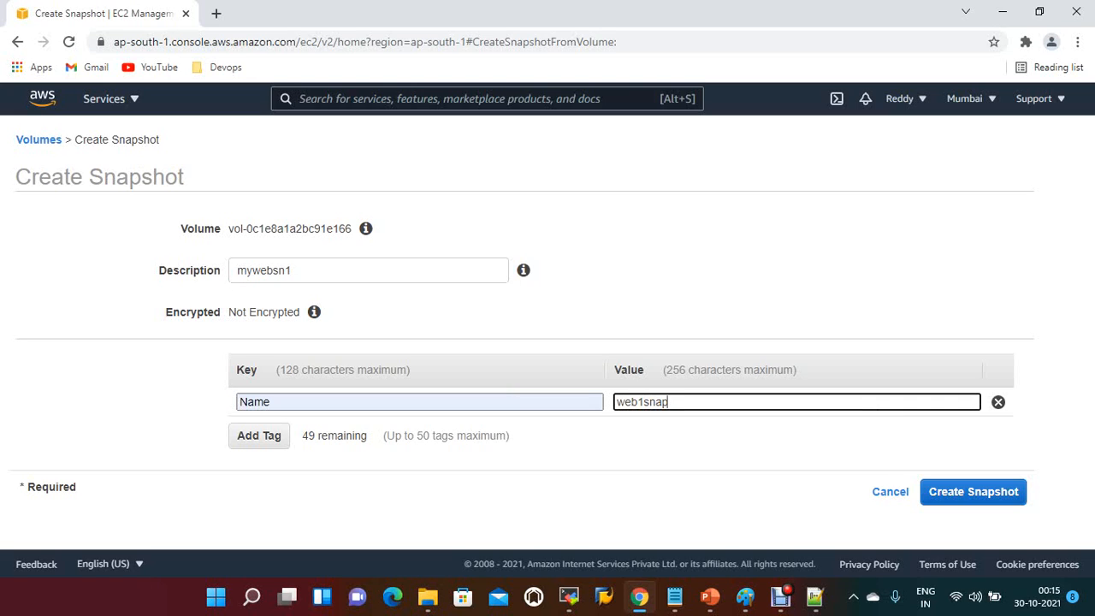
{"action": "type", "text": "v"}
{"action": "left_click", "coordinate": [640, 402]}
{"action": "type", "text": "vm"}
{"action": "key", "text": "End"}
{"action": "type", "text": "shot"}
{"action": "left_click", "coordinate": [974, 491]}
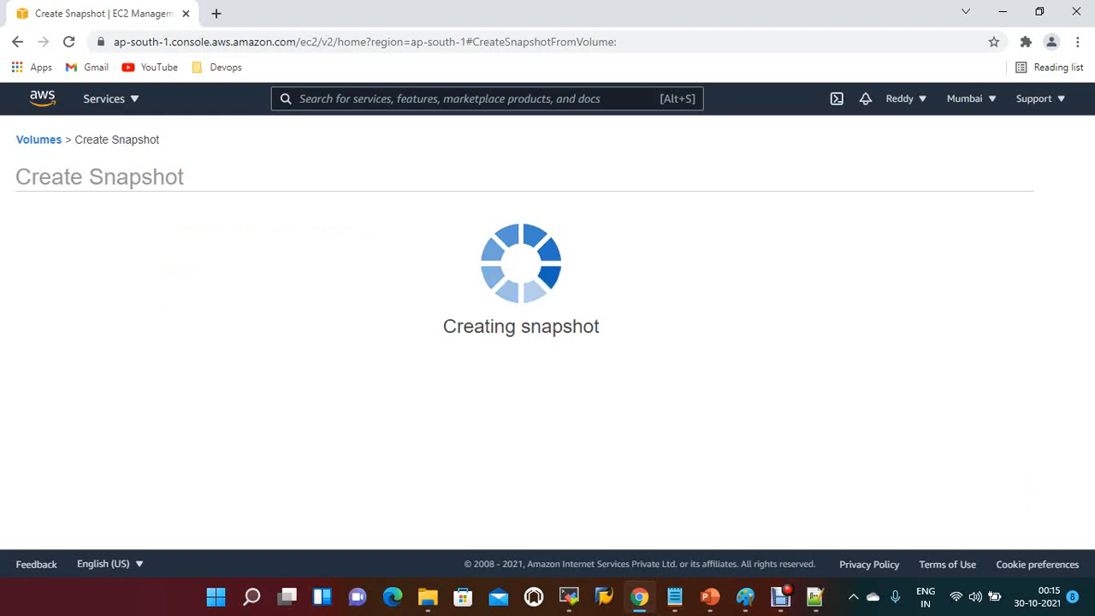
{"action": "left_click", "coordinate": [744, 319]}
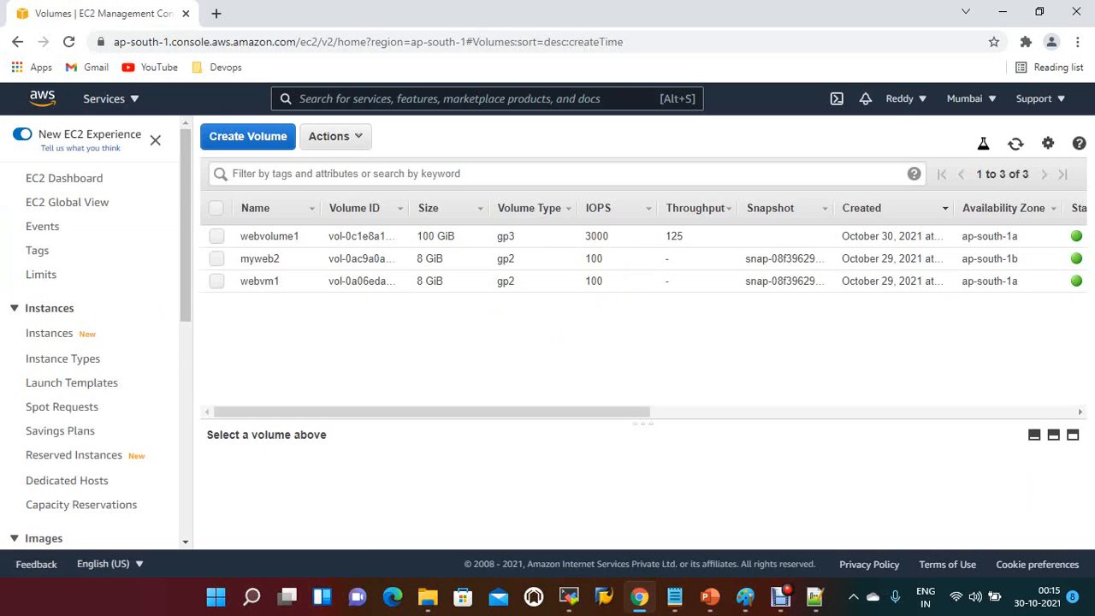
Step: Open the Elastic Block Store snapshots list to check the progress of the new snapshot
{"action": "scroll", "coordinate": [85, 342], "scroll_direction": "down", "scroll_amount": 1}
{"action": "scroll", "coordinate": [85, 343], "scroll_direction": "down", "scroll_amount": 1}
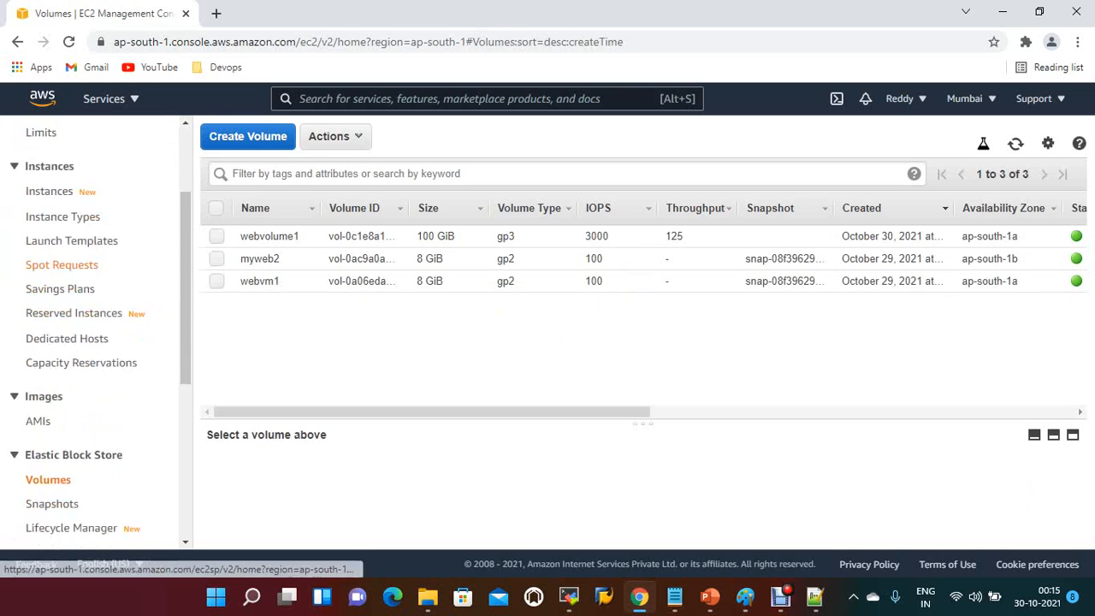
{"action": "scroll", "coordinate": [85, 342], "scroll_direction": "down", "scroll_amount": 1}
{"action": "left_click", "coordinate": [52, 485]}
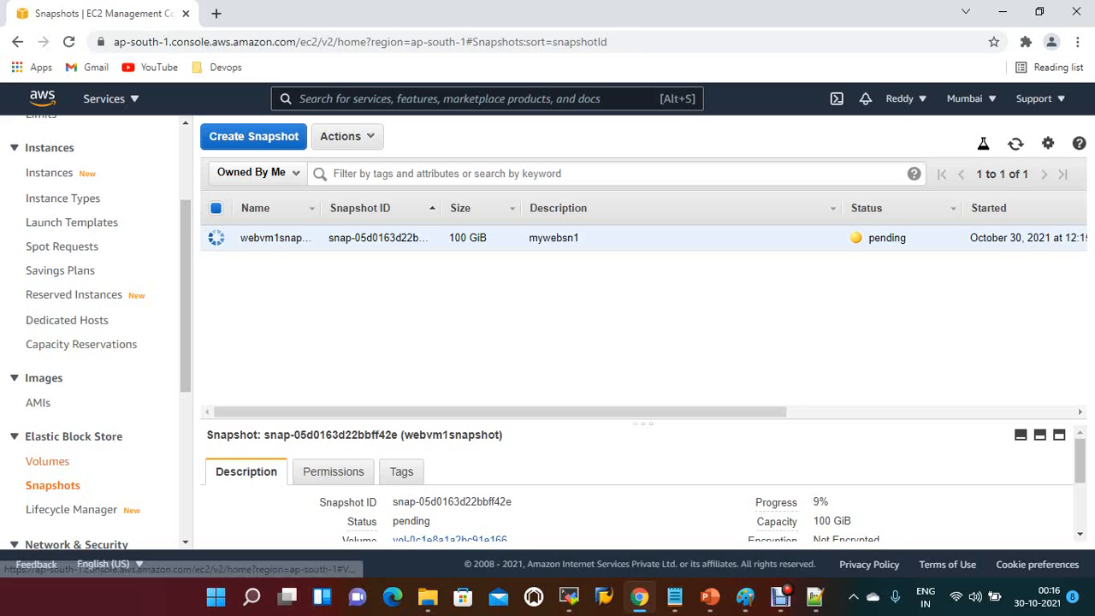
Step: Detach the webvolume1 volume from its instance
{"action": "left_click", "coordinate": [47, 461]}
{"action": "left_click", "coordinate": [217, 236]}
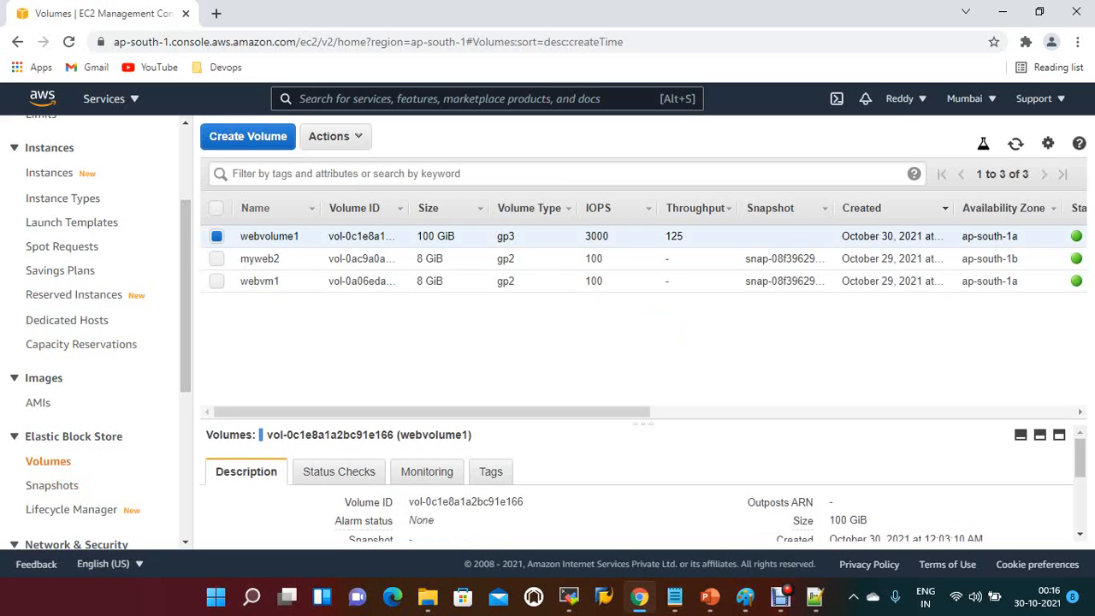
{"action": "left_click", "coordinate": [335, 137]}
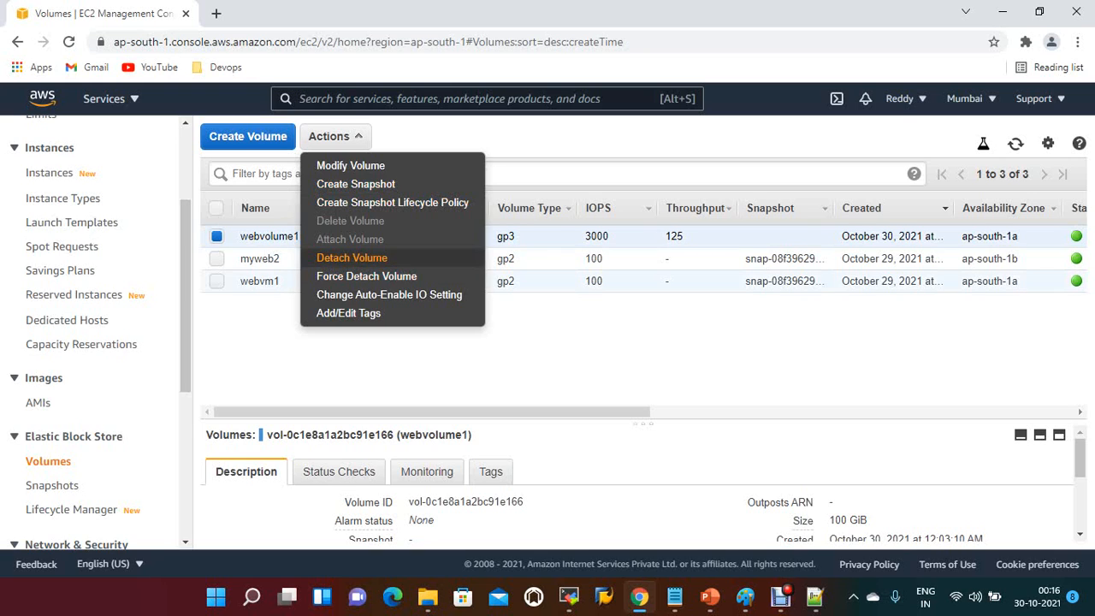
{"action": "left_click", "coordinate": [352, 257]}
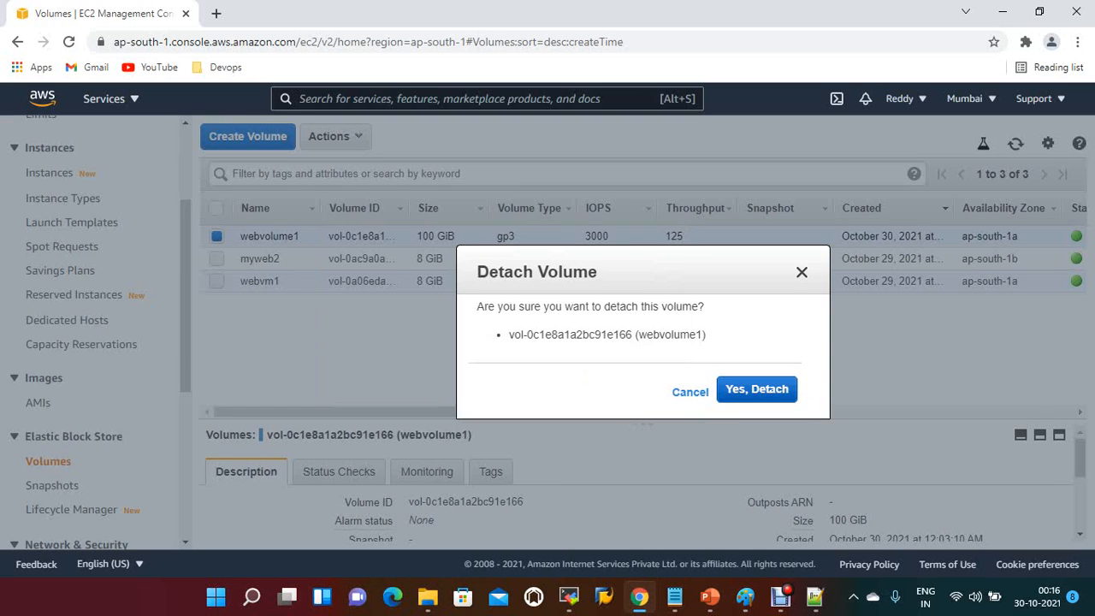
{"action": "left_click", "coordinate": [758, 390]}
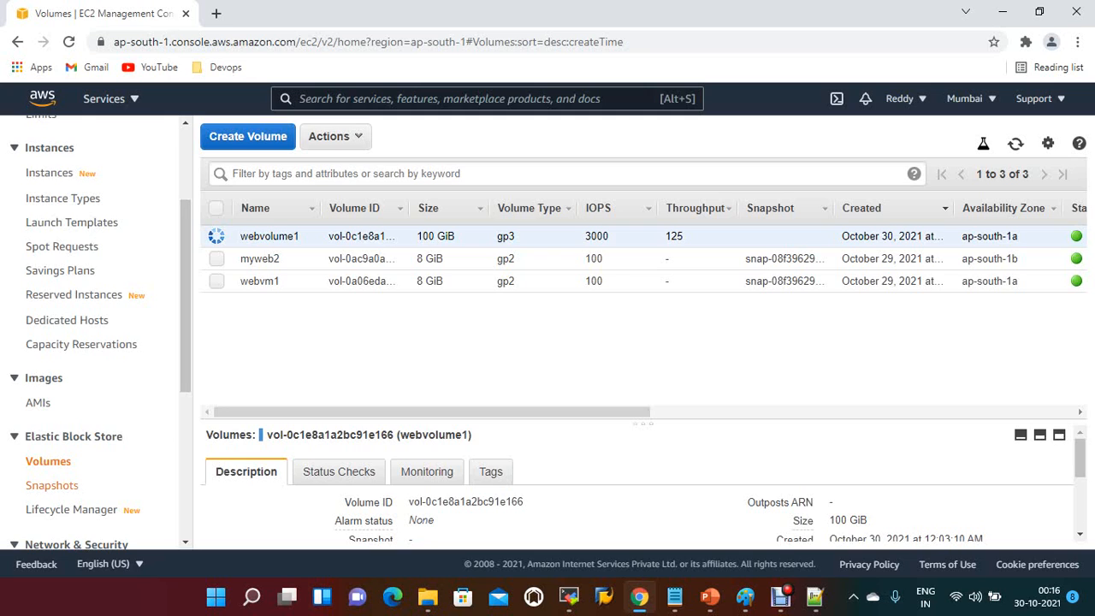
Step: Check the status of webvm1snapshot and start creating a volume from it
{"action": "left_click", "coordinate": [51, 485]}
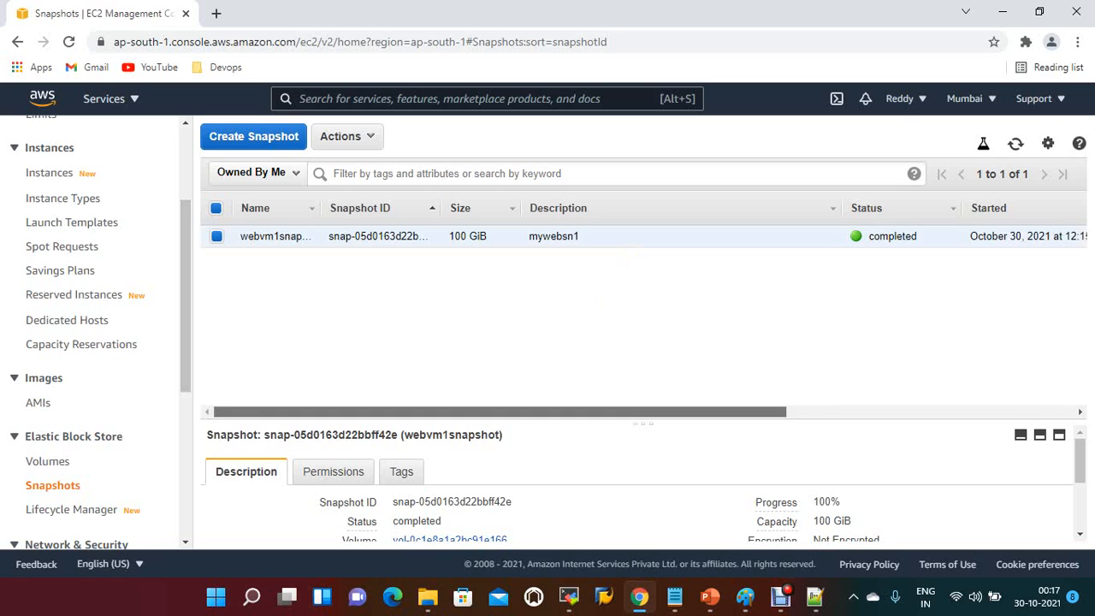
{"action": "mouse_move", "coordinate": [500, 412]}
{"action": "left_mouse_down"}
{"action": "mouse_move", "coordinate": [645, 412]}
{"action": "mouse_move", "coordinate": [501, 411]}
{"action": "left_mouse_up"}
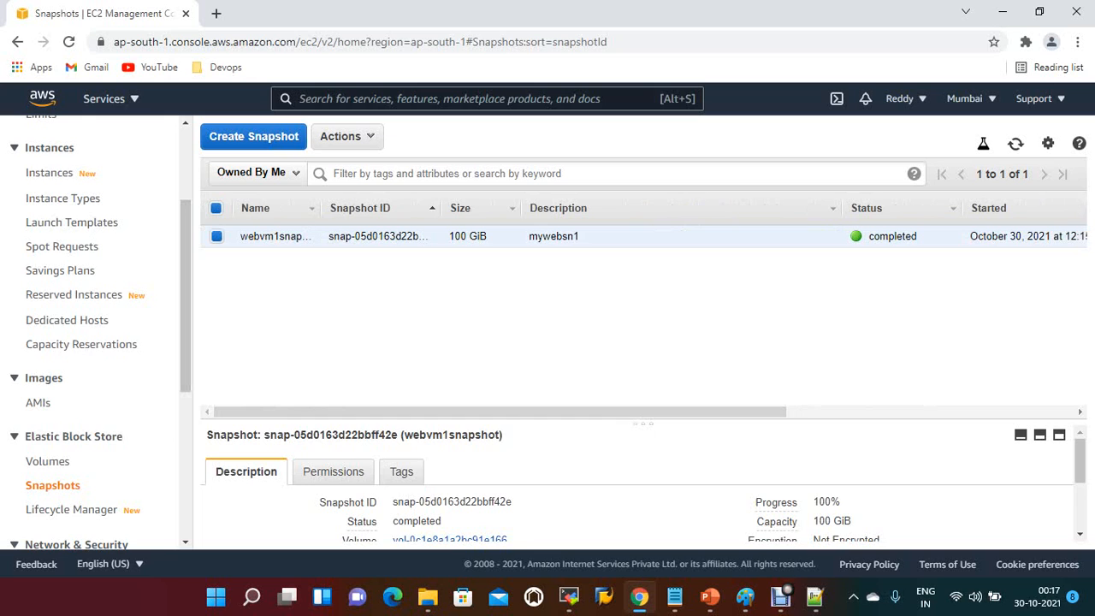
{"action": "left_click", "coordinate": [346, 136]}
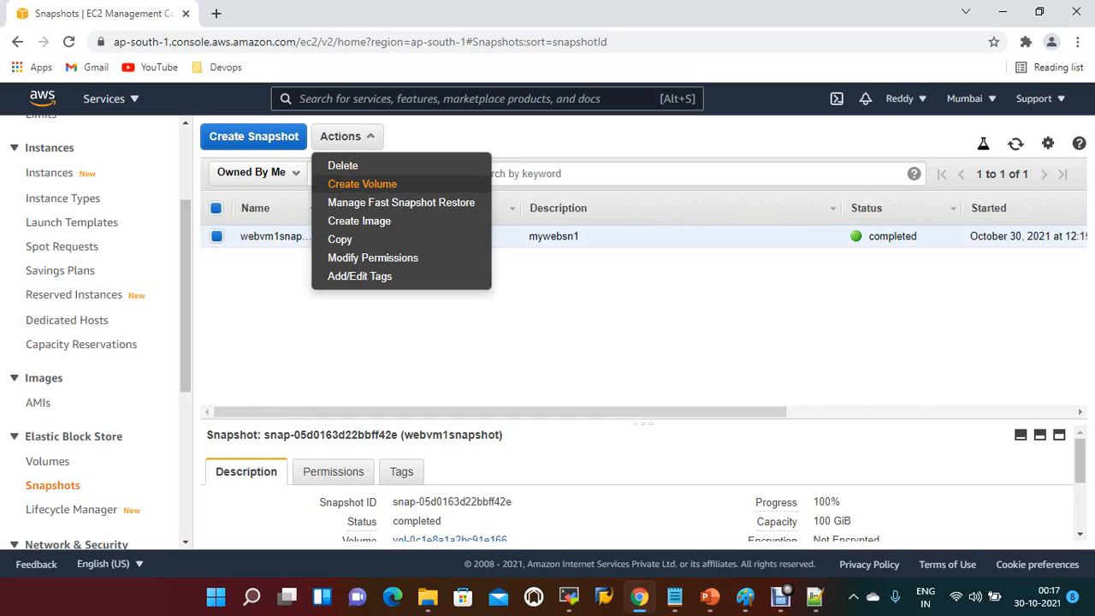
{"action": "left_click", "coordinate": [359, 184]}
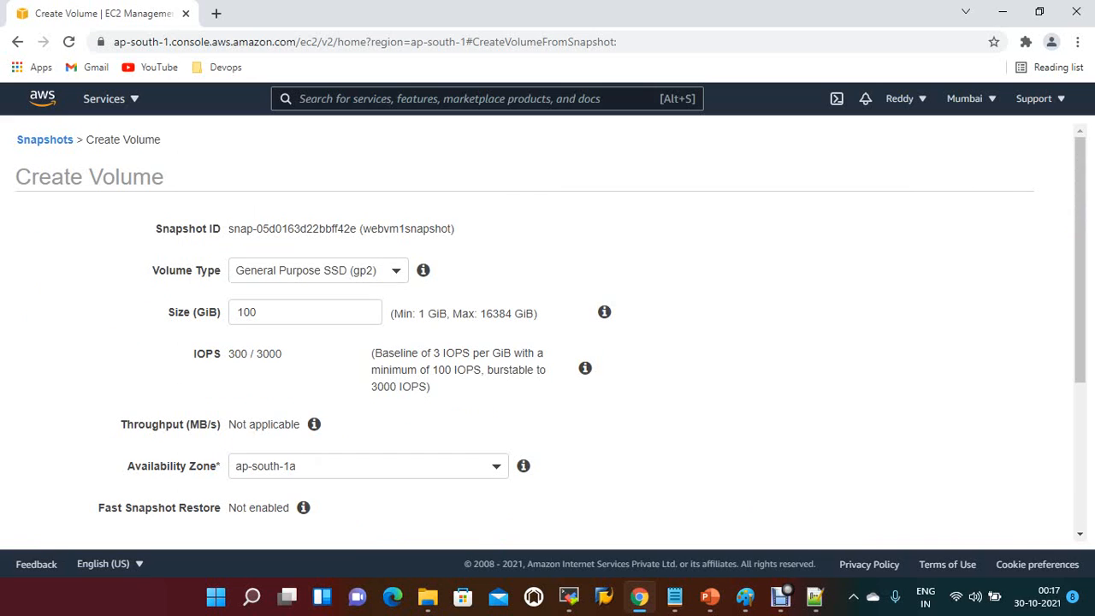
Step: Set the new volume's type to General Purpose SSD (gp3) and its size to 101 GiB
{"action": "left_click", "coordinate": [318, 270]}
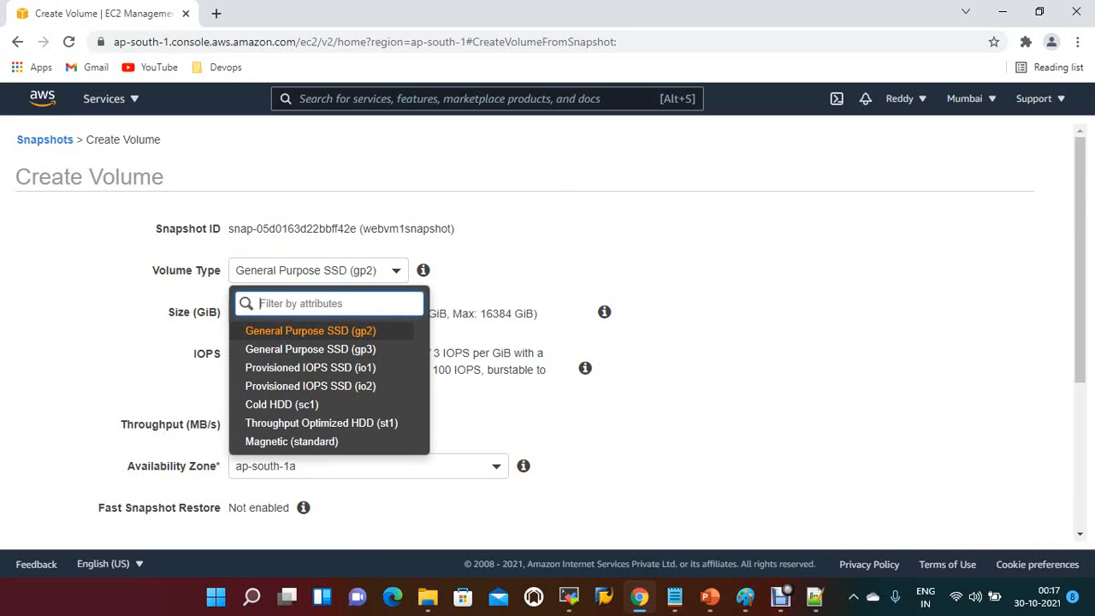
{"action": "left_click", "coordinate": [305, 350]}
{"action": "scroll", "coordinate": [305, 313], "scroll_direction": "down", "scroll_amount": 1}
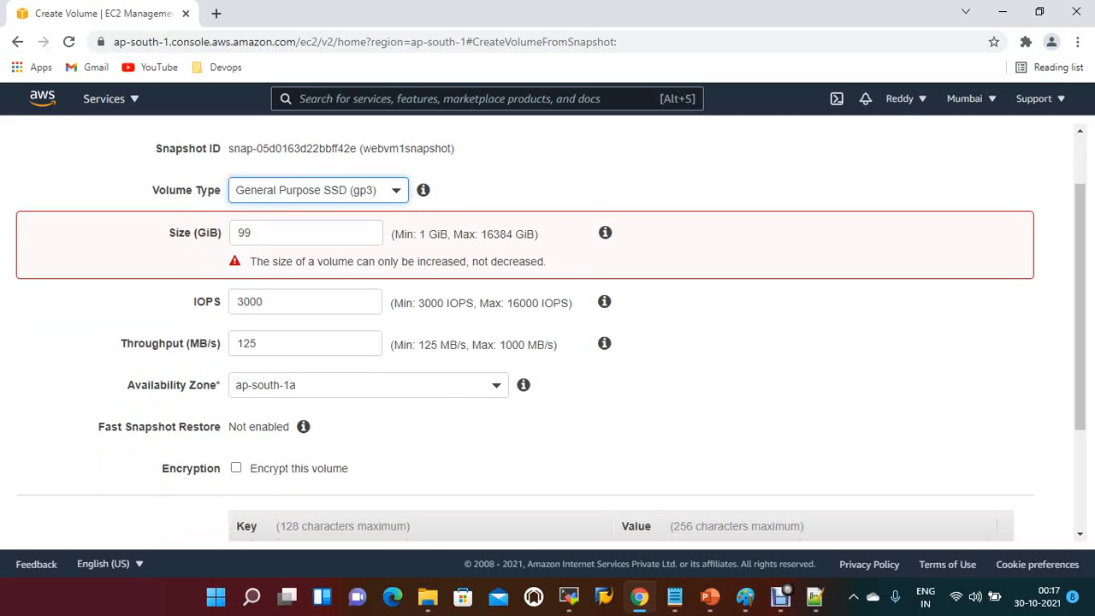
{"action": "scroll", "coordinate": [306, 233], "scroll_direction": "up", "scroll_amount": 2}
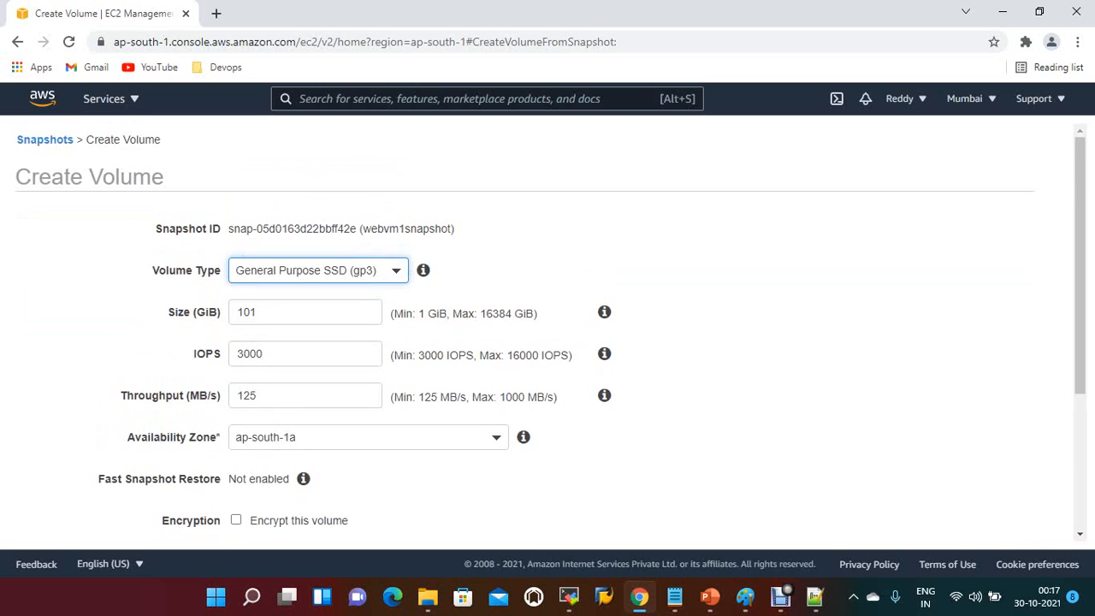
{"action": "scroll", "coordinate": [305, 233], "scroll_direction": "down", "scroll_amount": 1}
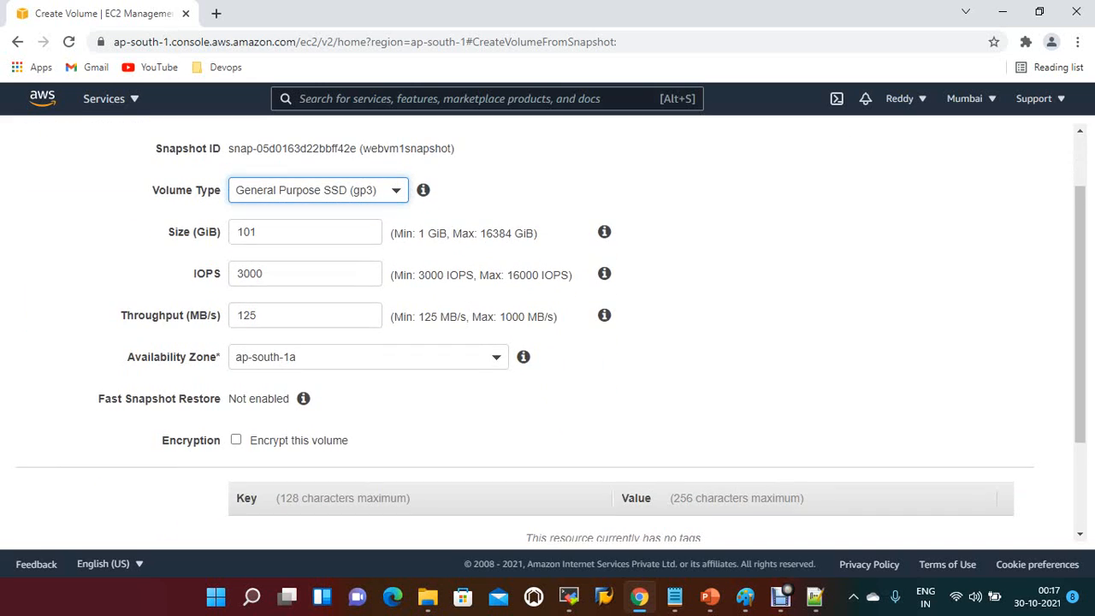
Step: Set the new volume's availability zone to ap-south-1b
{"action": "left_click", "coordinate": [368, 357]}
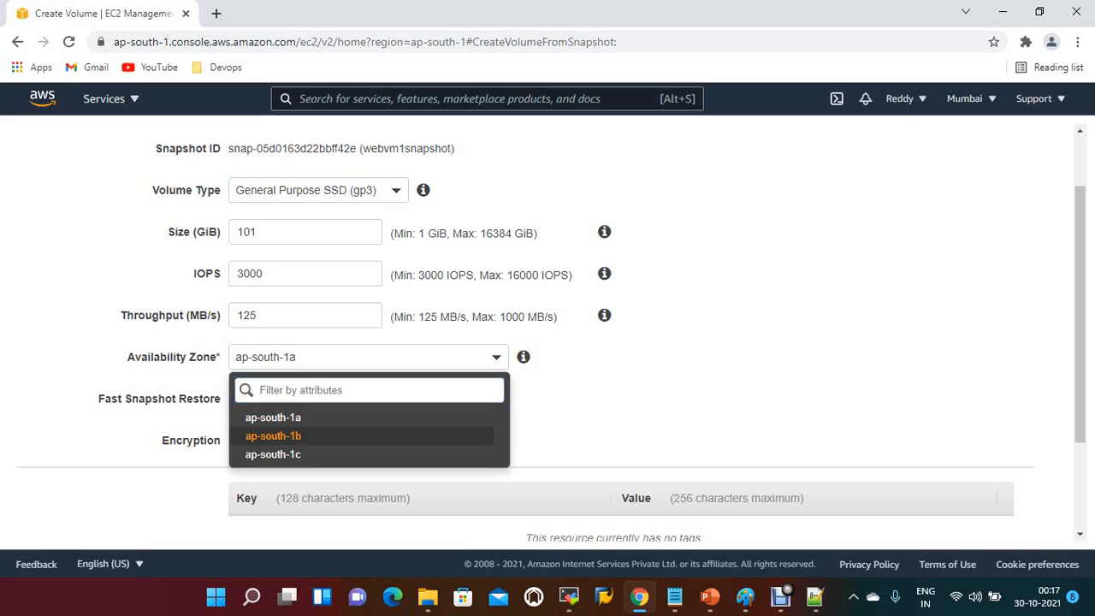
{"action": "key", "text": "Return"}
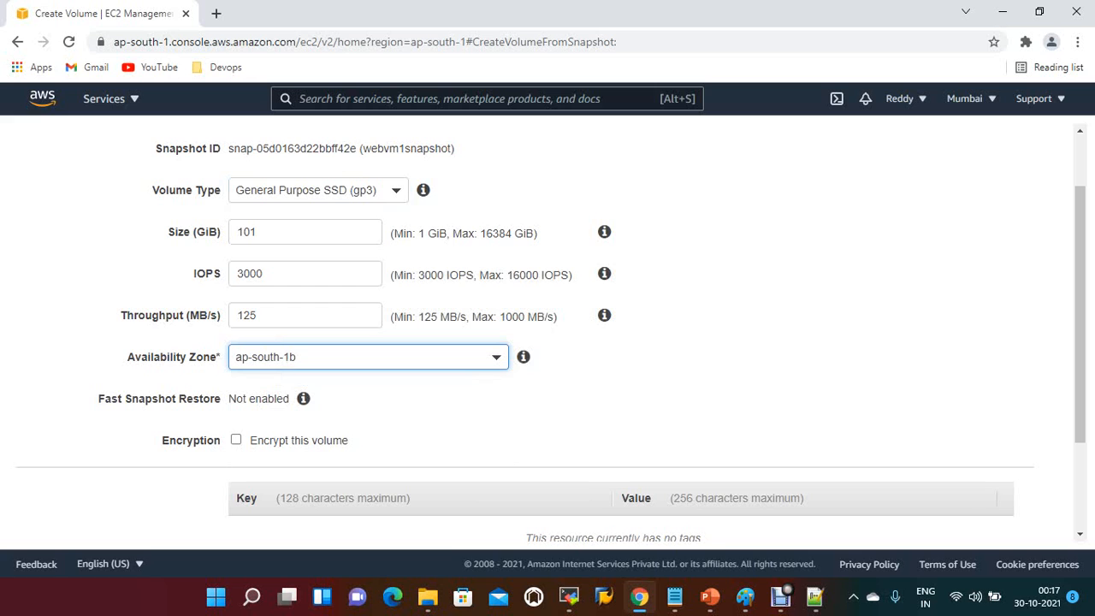
{"action": "scroll", "coordinate": [547, 333], "scroll_direction": "down", "scroll_amount": 1}
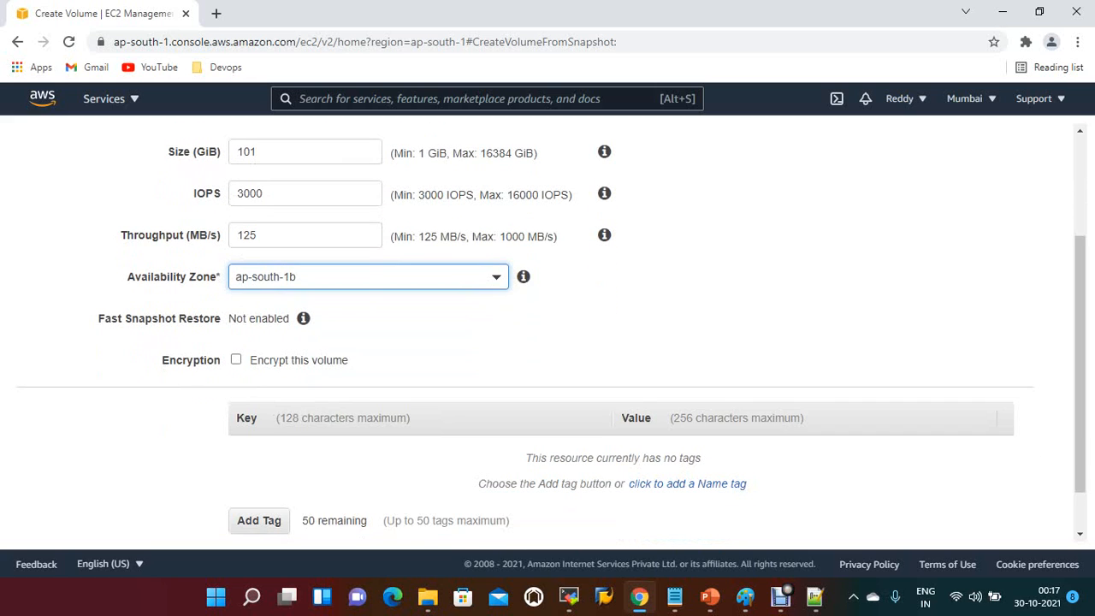
Step: Add a tag with the key Name to the new volume
{"action": "scroll", "coordinate": [548, 334], "scroll_direction": "up", "scroll_amount": 2}
{"action": "scroll", "coordinate": [547, 334], "scroll_direction": "down", "scroll_amount": 3}
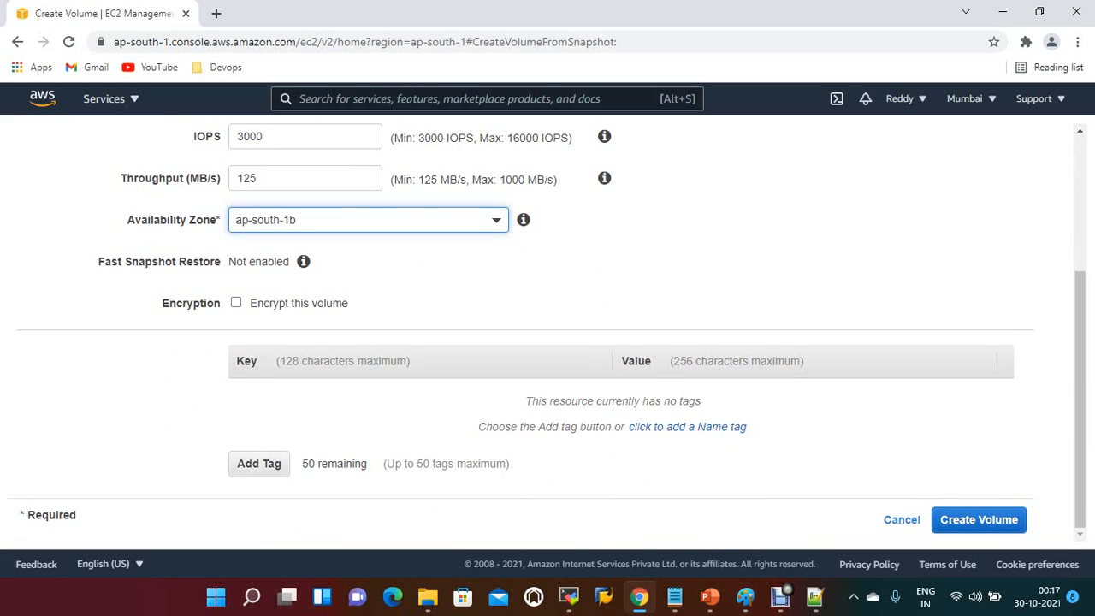
{"action": "left_click", "coordinate": [259, 476]}
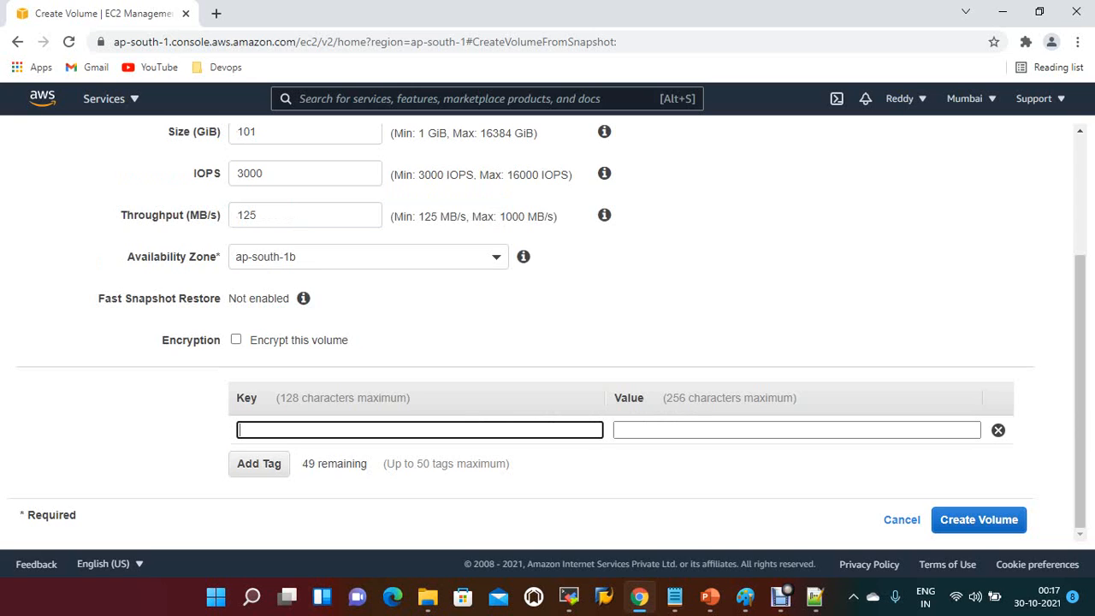
{"action": "type", "text": "n"}
{"action": "key", "text": "BackSpace"}
{"action": "type", "text": "name"}
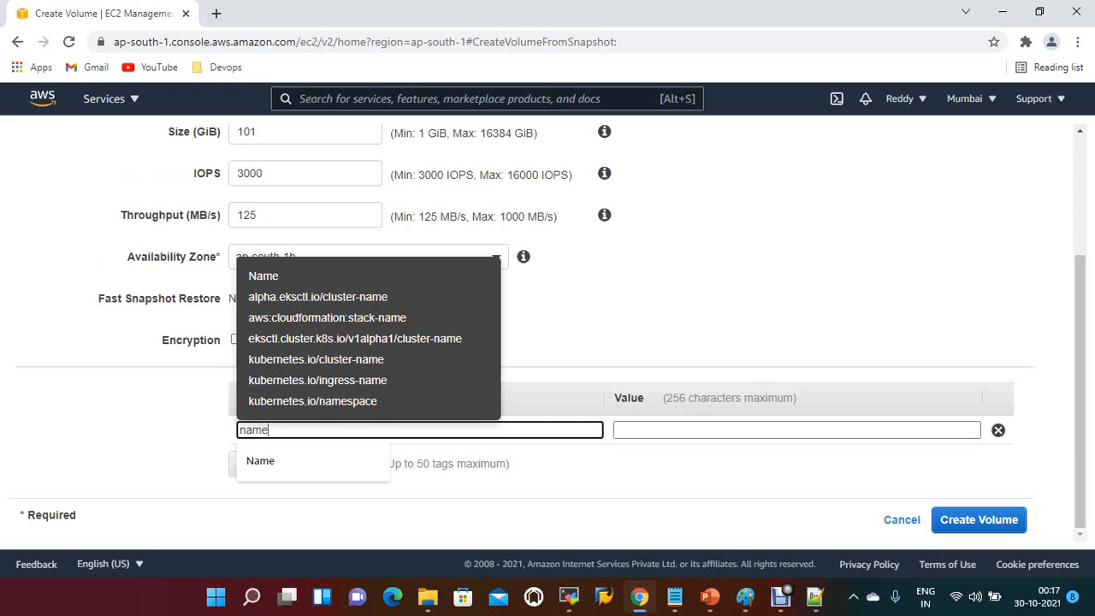
{"action": "key", "text": "Down"}
{"action": "key", "text": "Return"}
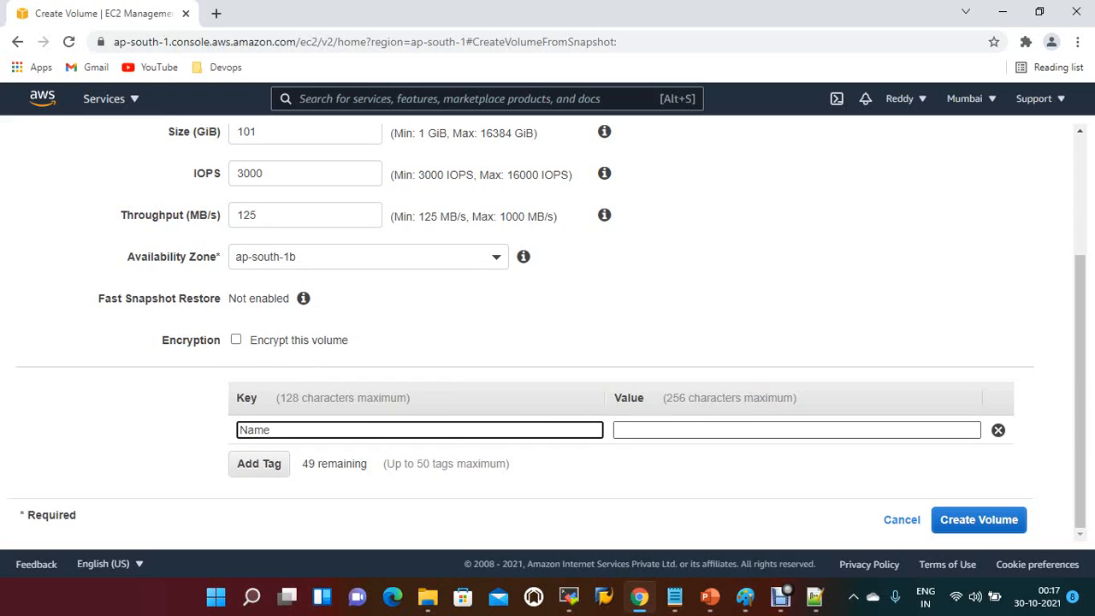
Step: Set the Name tag's value to webvolume2snap and create the volume
{"action": "key", "text": "Tab"}
{"action": "type", "text": "we"}
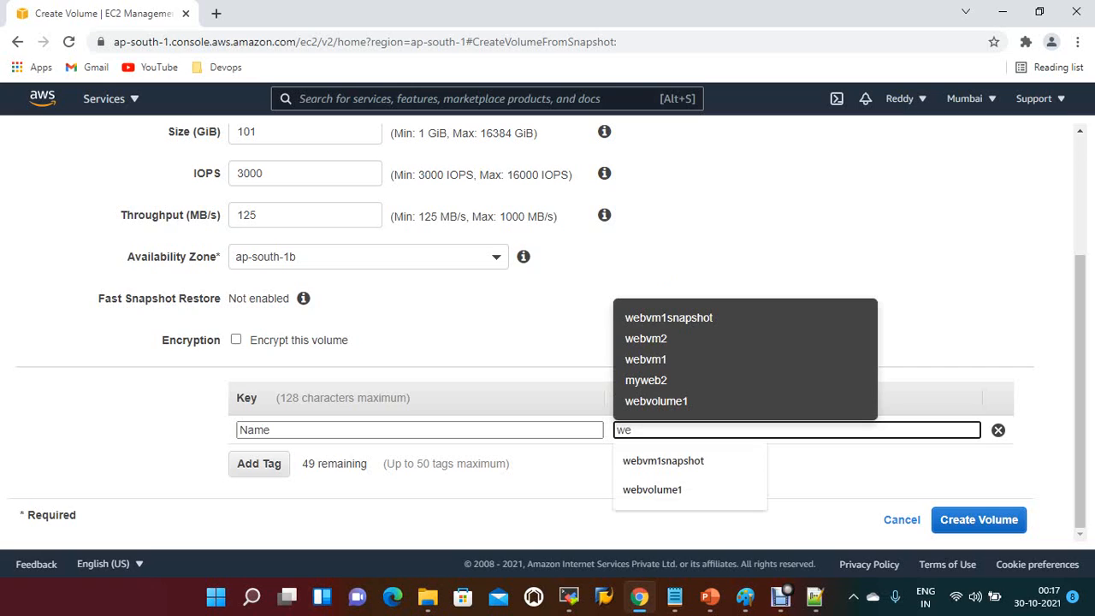
{"action": "type", "text": "b"}
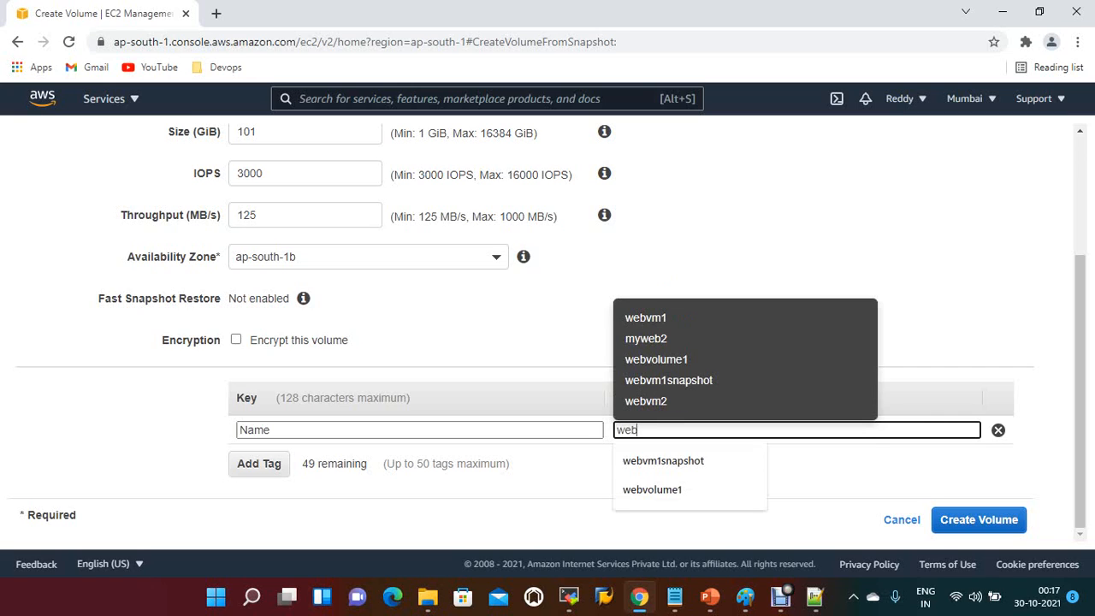
{"action": "type", "text": "vol"}
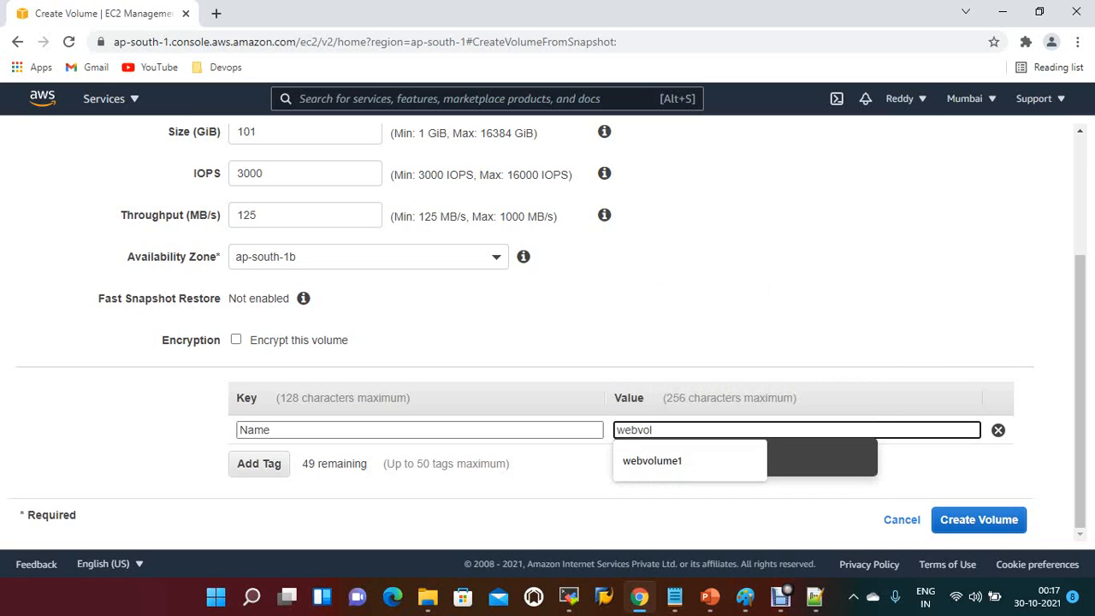
{"action": "type", "text": "ume2"}
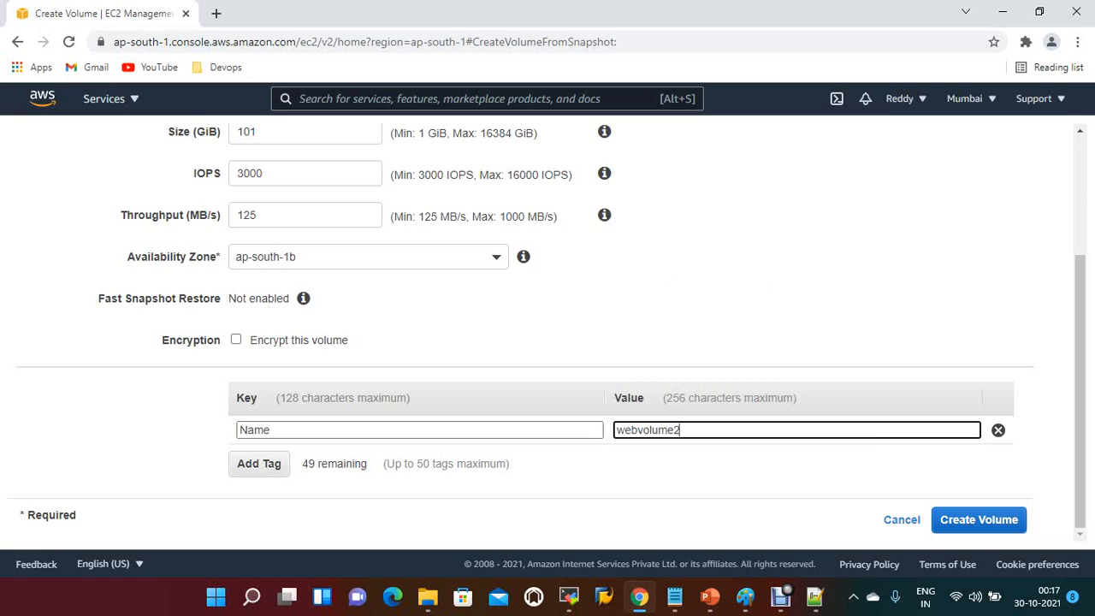
{"action": "type", "text": "snap"}
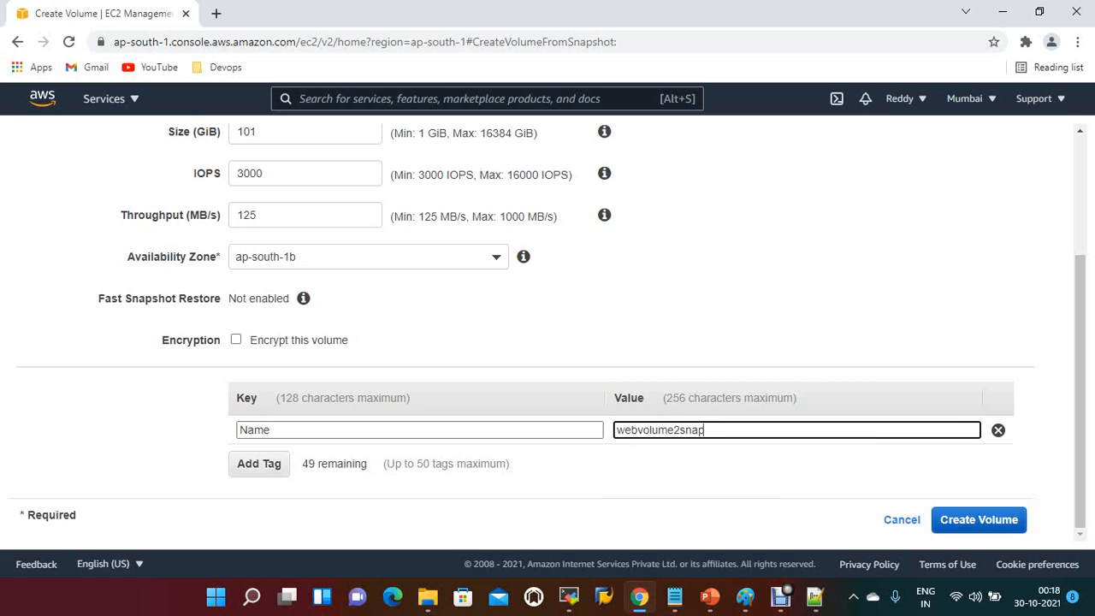
{"action": "key", "text": "Return"}
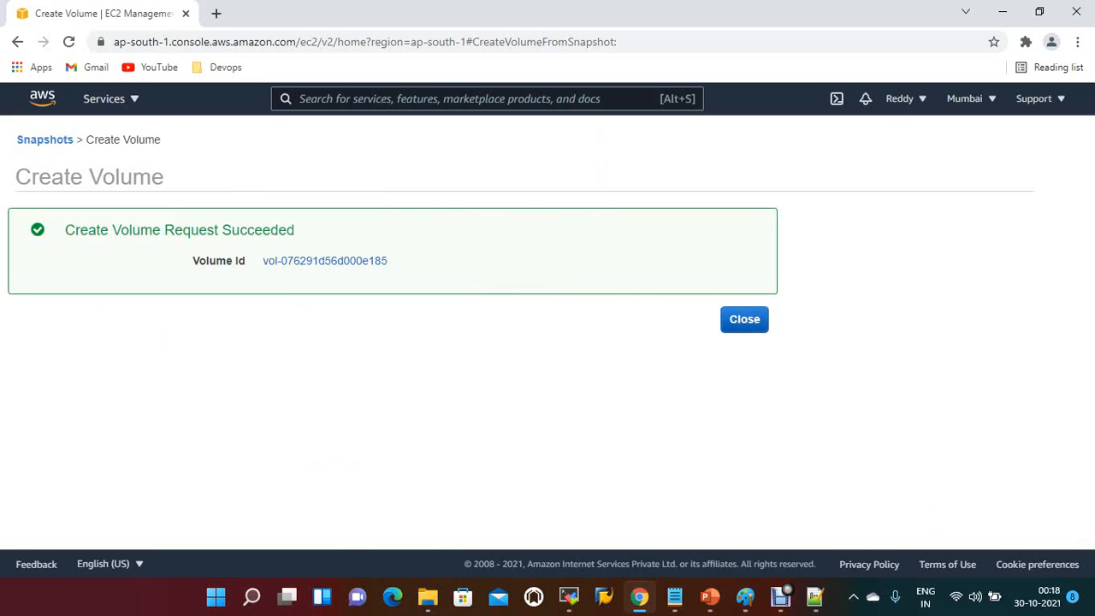
{"action": "left_click", "coordinate": [744, 319]}
Step: Delete the old webvolume1 volume from the Elastic Block Store volumes
{"action": "left_click", "coordinate": [49, 333]}
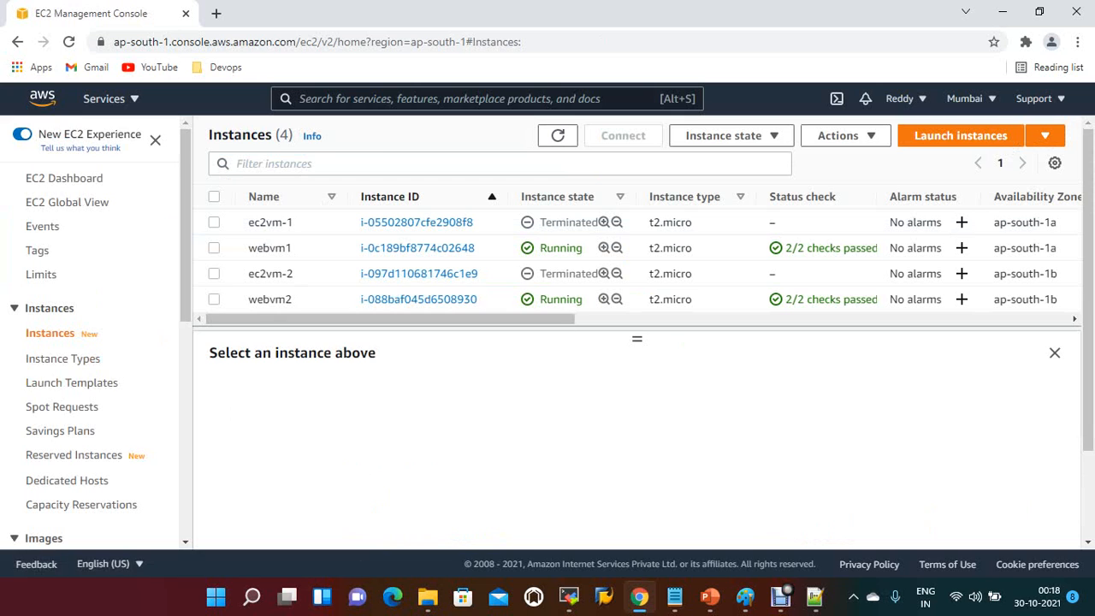
{"action": "scroll", "coordinate": [67, 413], "scroll_direction": "down", "scroll_amount": 1}
{"action": "scroll", "coordinate": [67, 412], "scroll_direction": "down", "scroll_amount": 3}
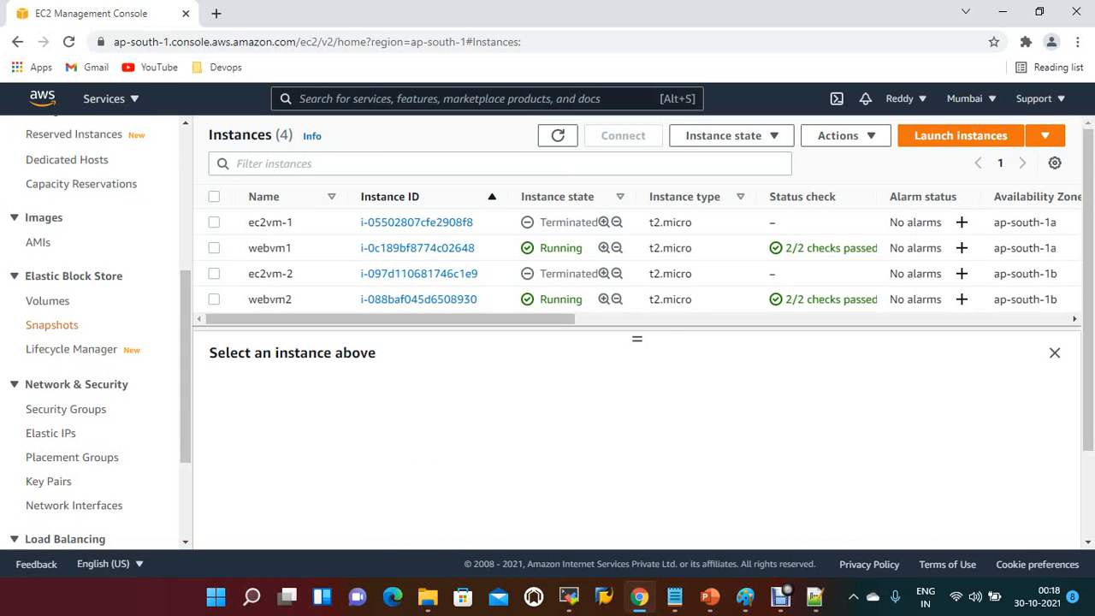
{"action": "left_click", "coordinate": [48, 300]}
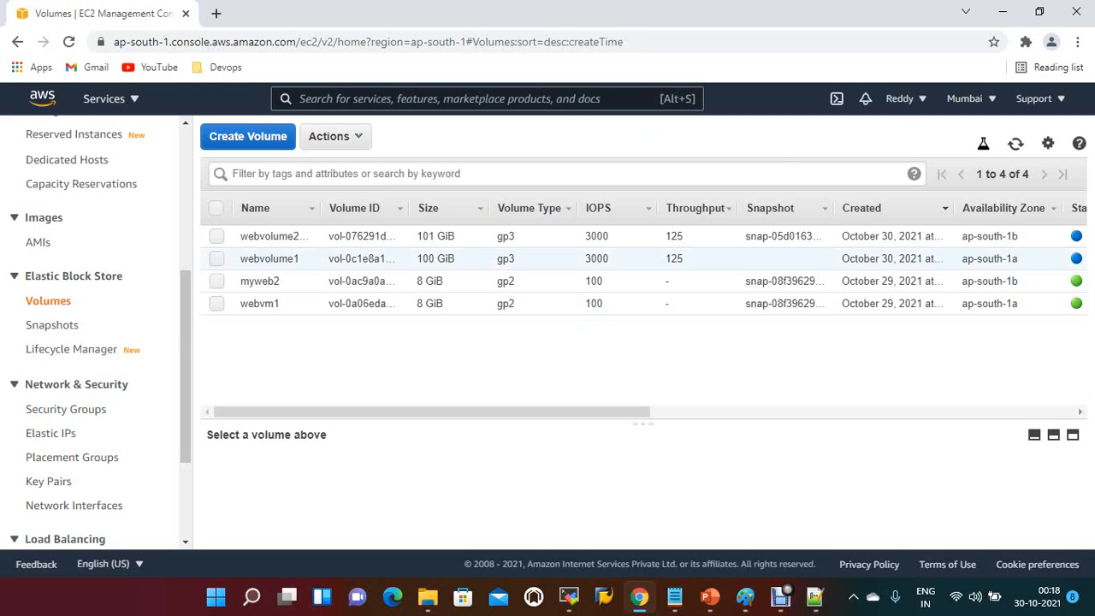
{"action": "left_click", "coordinate": [217, 258]}
{"action": "left_click", "coordinate": [335, 137]}
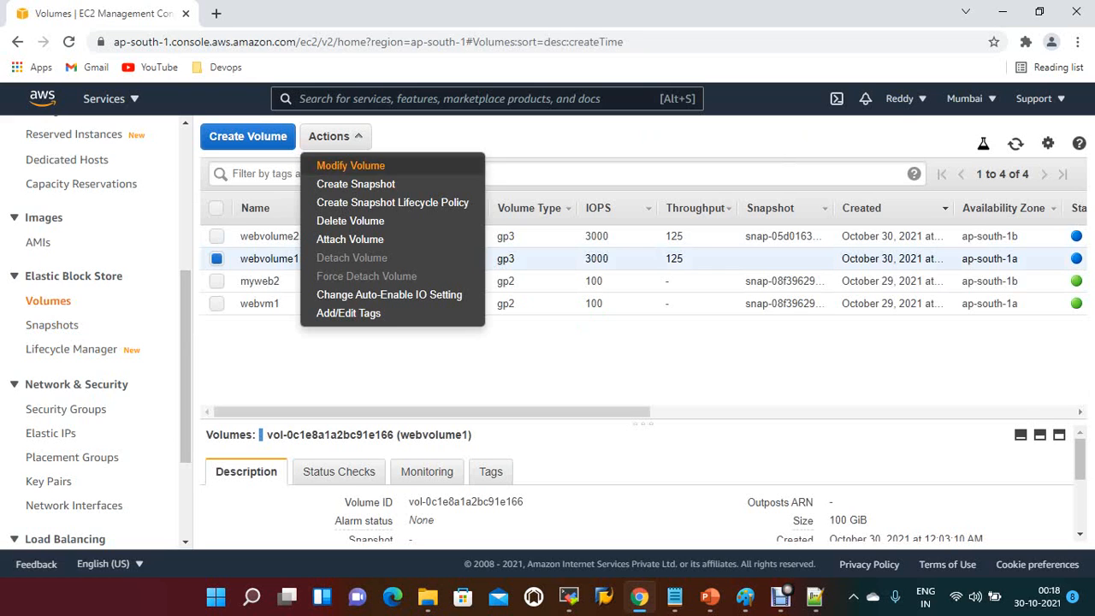
{"action": "left_click", "coordinate": [350, 221]}
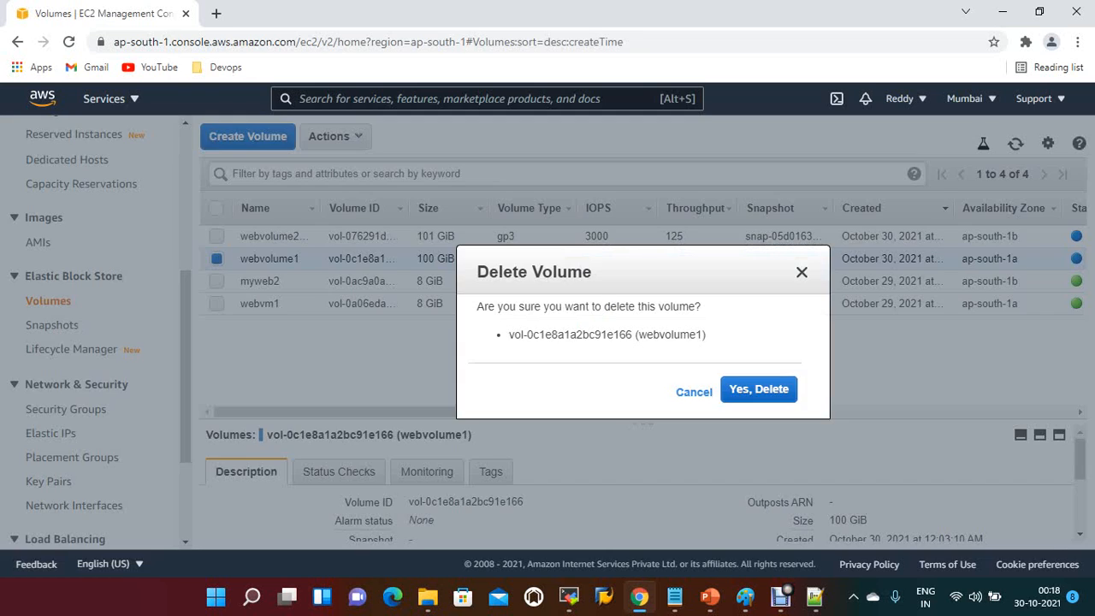
{"action": "left_click", "coordinate": [758, 389]}
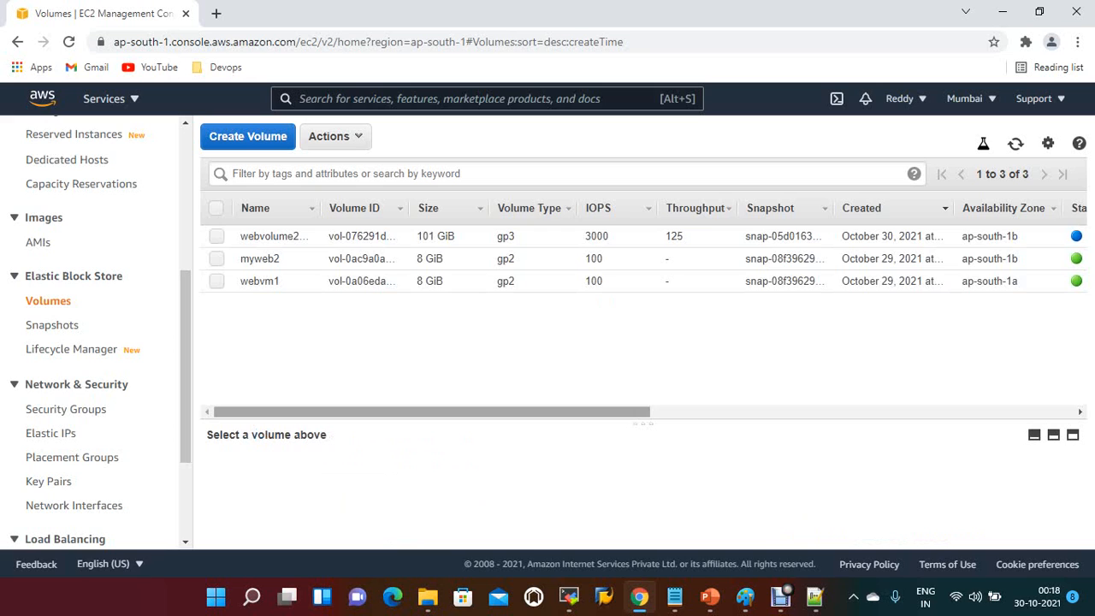
Step: Attach the webvolume2snap volume to the webvm2 instance as device /dev/sdf
{"action": "left_click_drag", "start_coordinate": [432, 411], "coordinate": [532, 412]}
{"action": "scroll", "coordinate": [599, 281], "scroll_direction": "left", "scroll_amount": 5}
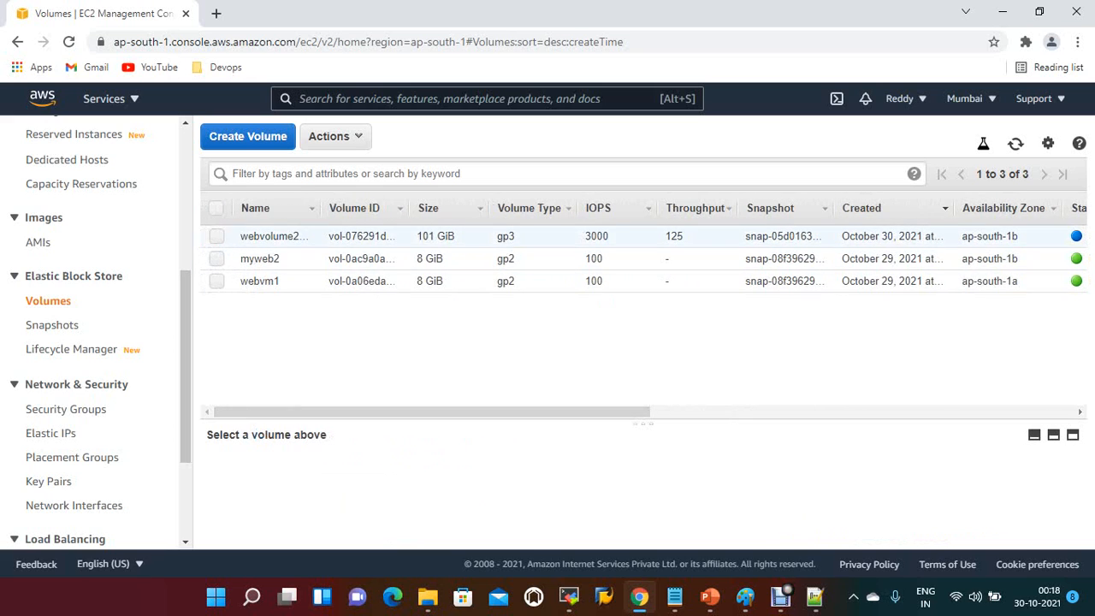
{"action": "left_click", "coordinate": [265, 237]}
{"action": "left_click", "coordinate": [334, 136]}
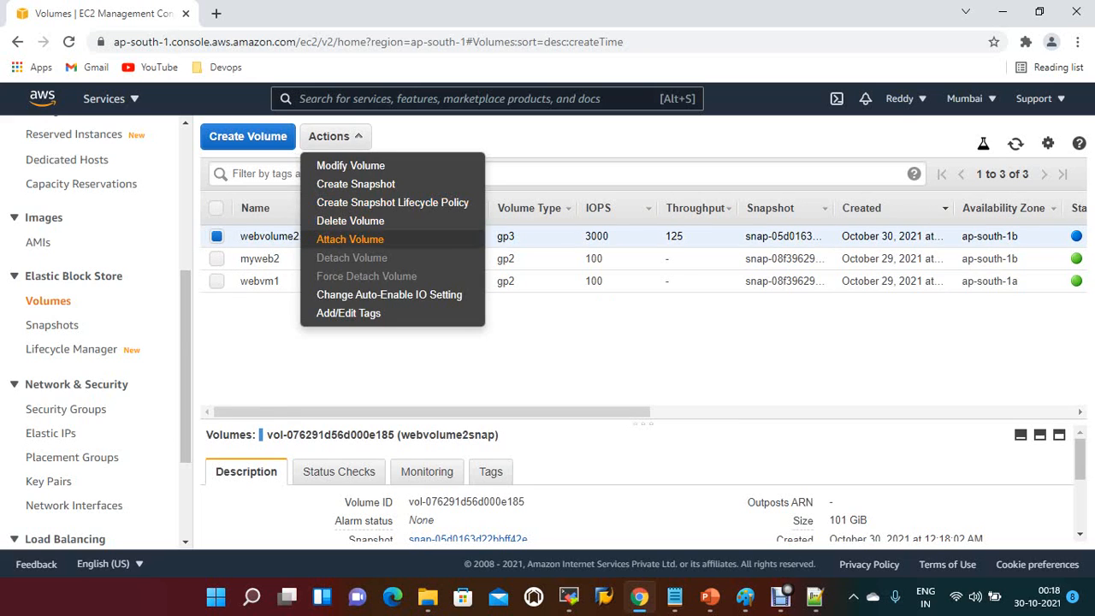
{"action": "left_click", "coordinate": [349, 239]}
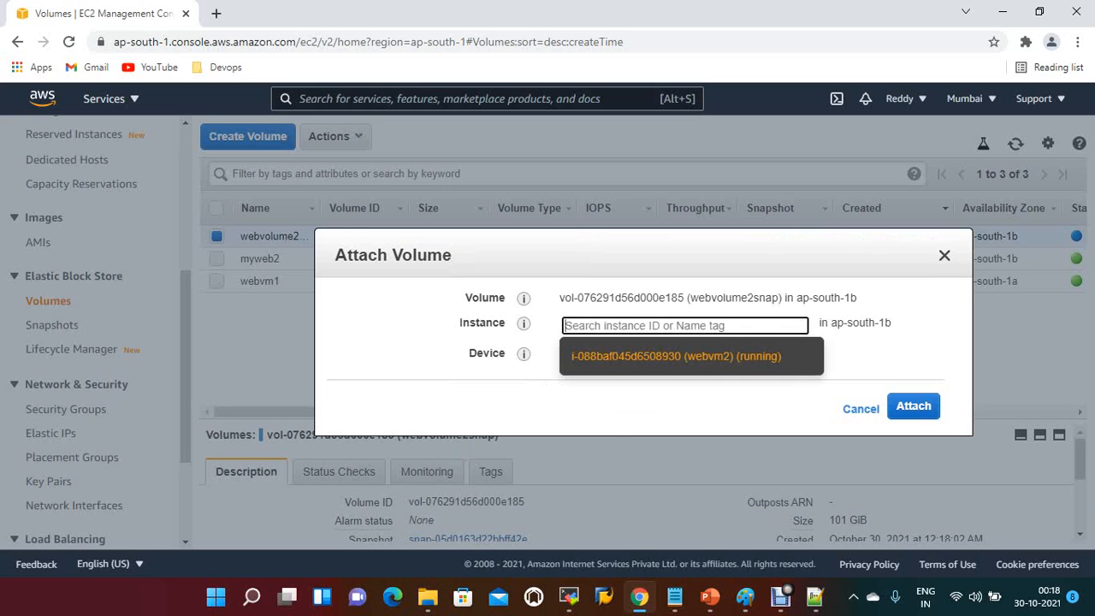
{"action": "left_click", "coordinate": [676, 356]}
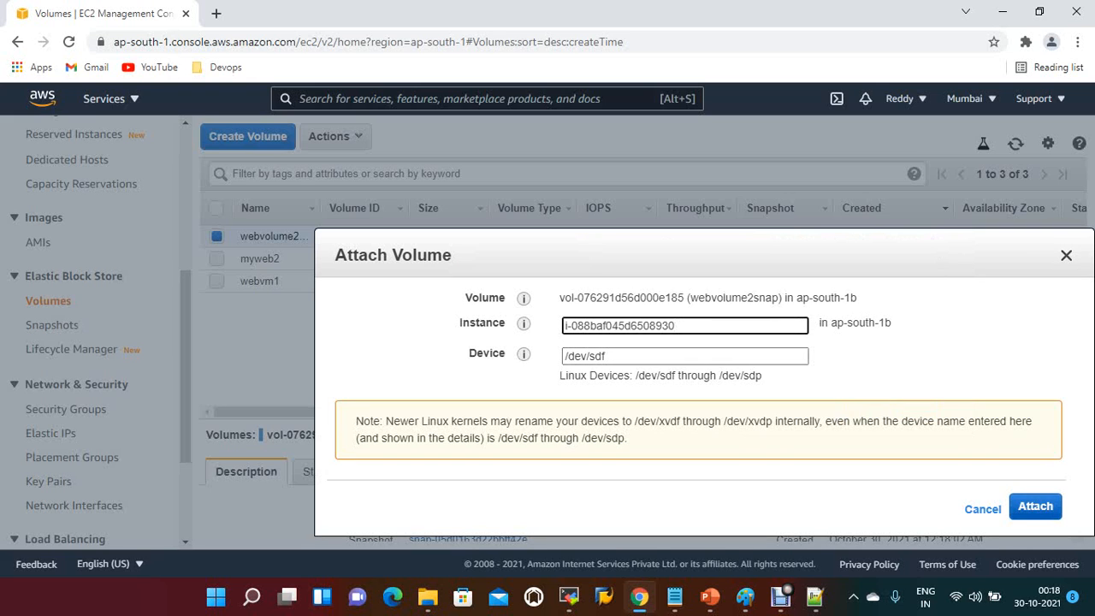
{"action": "left_click", "coordinate": [1035, 506]}
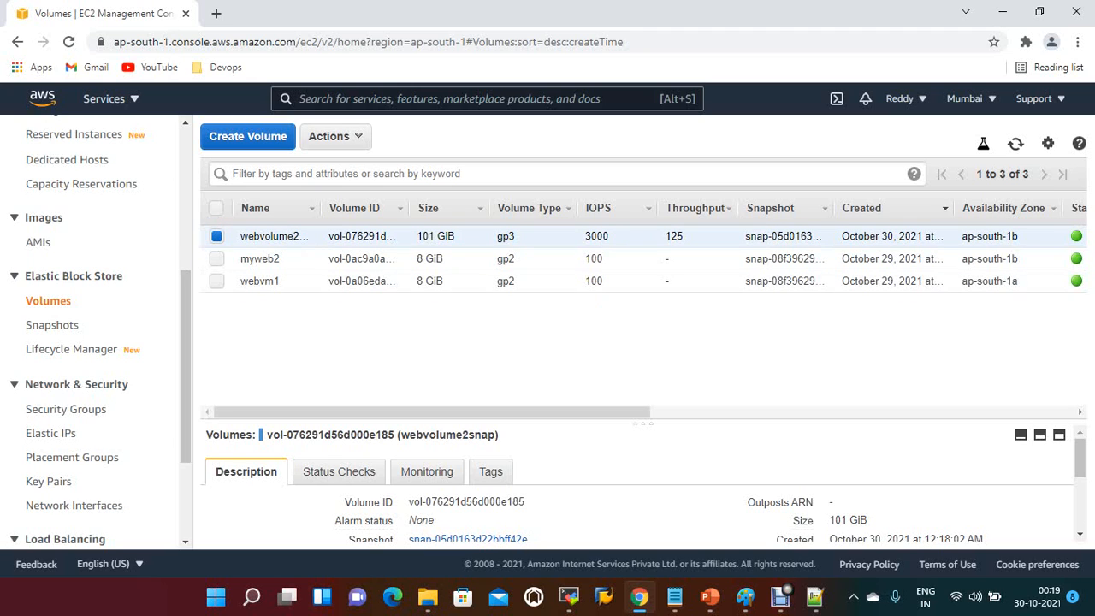
Step: Refresh the instances list and examine the block devices in webvm2's storage details
{"action": "scroll", "coordinate": [94, 334], "scroll_direction": "up", "scroll_amount": 3}
{"action": "scroll", "coordinate": [94, 334], "scroll_direction": "up", "scroll_amount": 1}
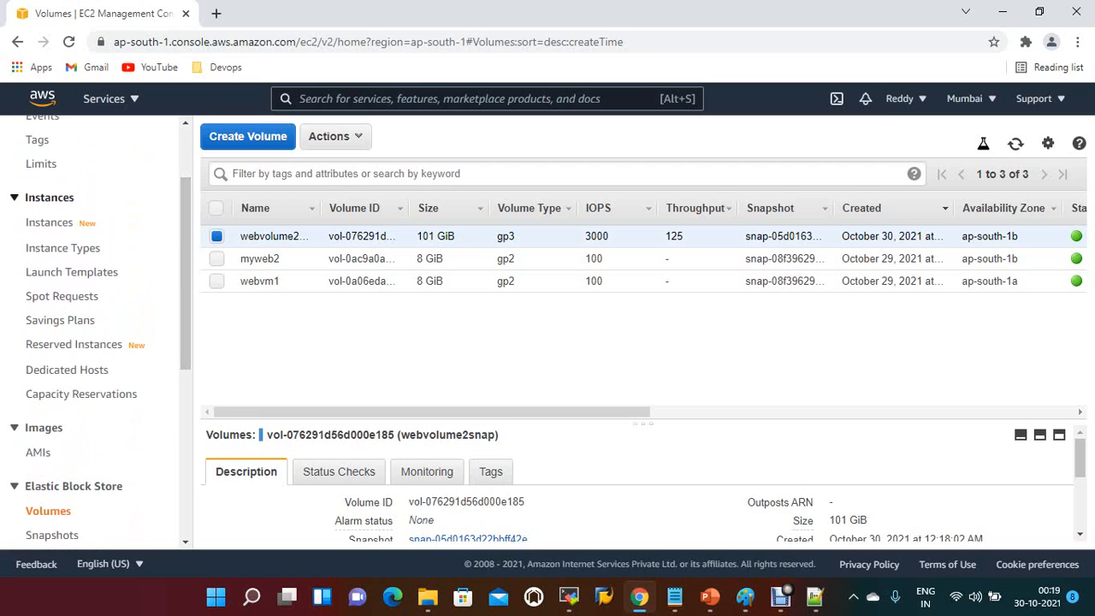
{"action": "left_click", "coordinate": [49, 221]}
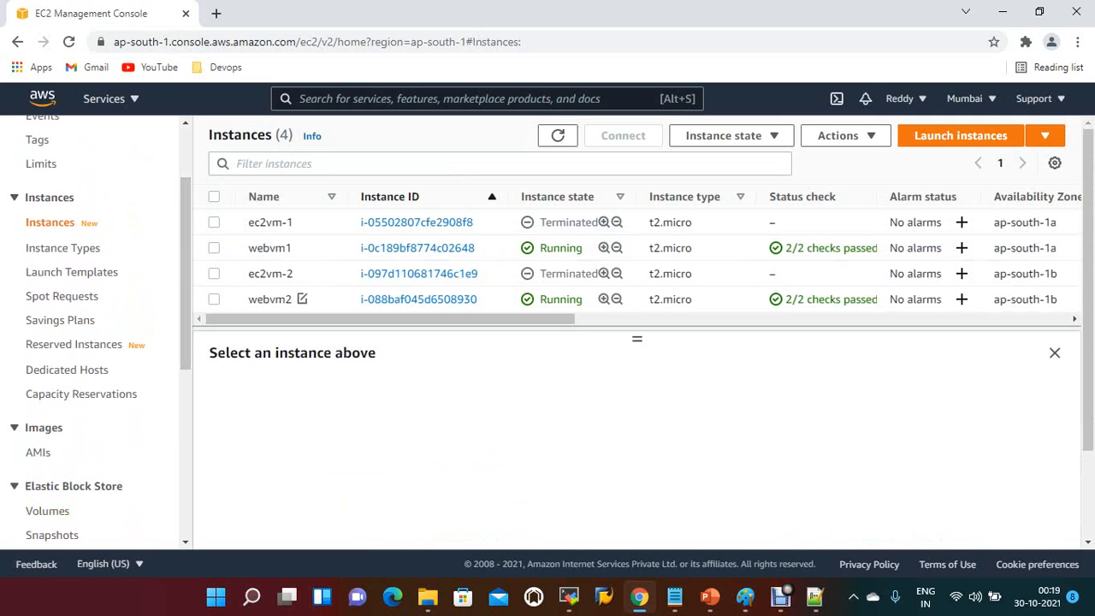
{"action": "left_click", "coordinate": [302, 299]}
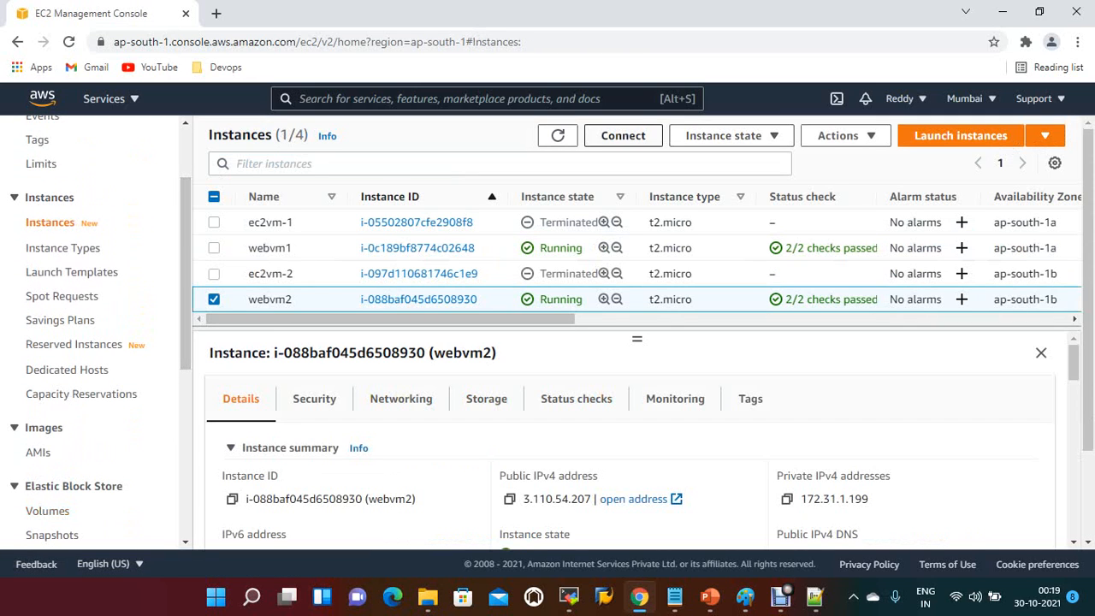
{"action": "left_click", "coordinate": [558, 135]}
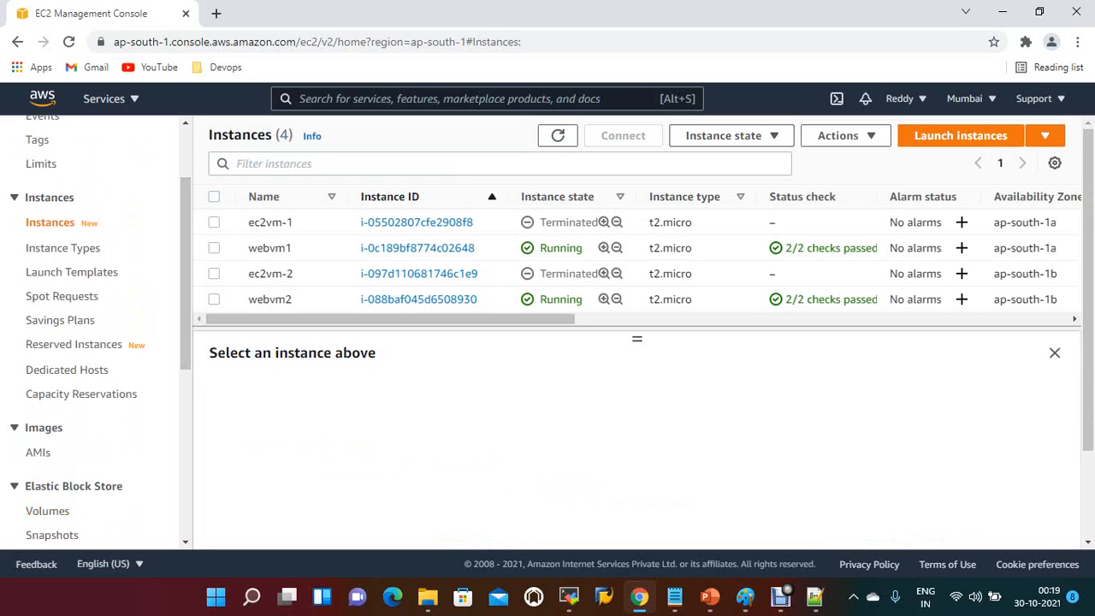
{"action": "left_click", "coordinate": [564, 299]}
{"action": "left_click", "coordinate": [486, 398]}
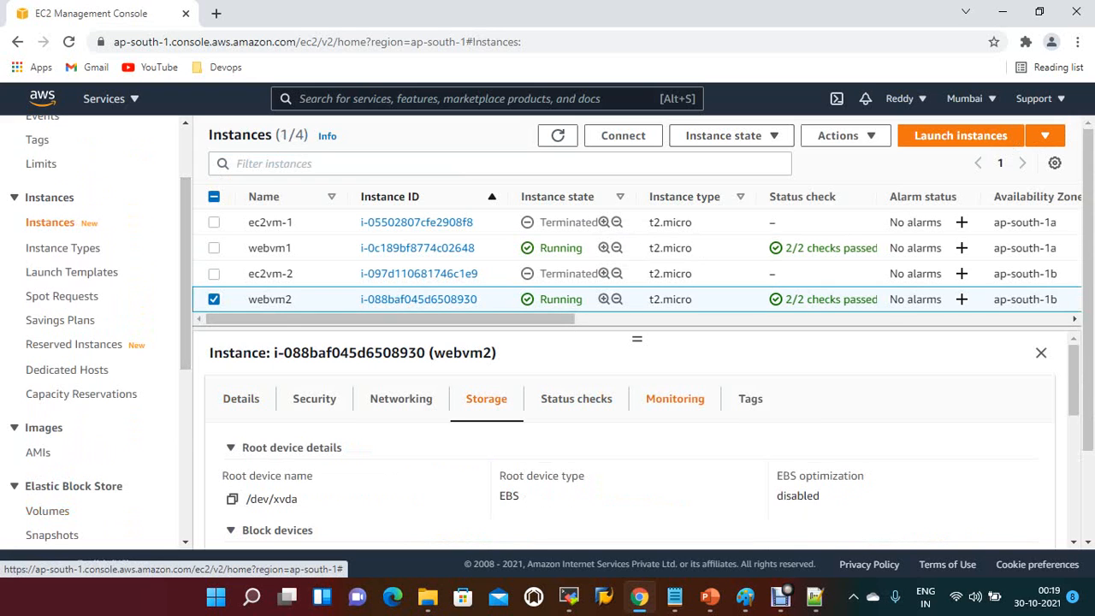
{"action": "scroll", "coordinate": [486, 399], "scroll_direction": "down", "scroll_amount": 1}
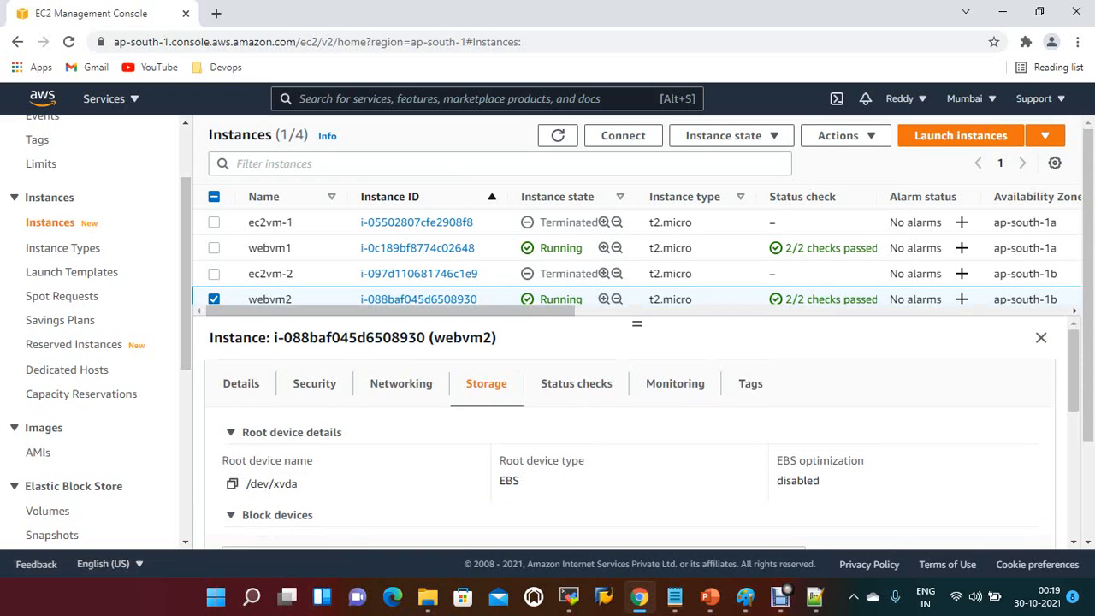
{"action": "scroll", "coordinate": [637, 454], "scroll_direction": "down", "scroll_amount": 3}
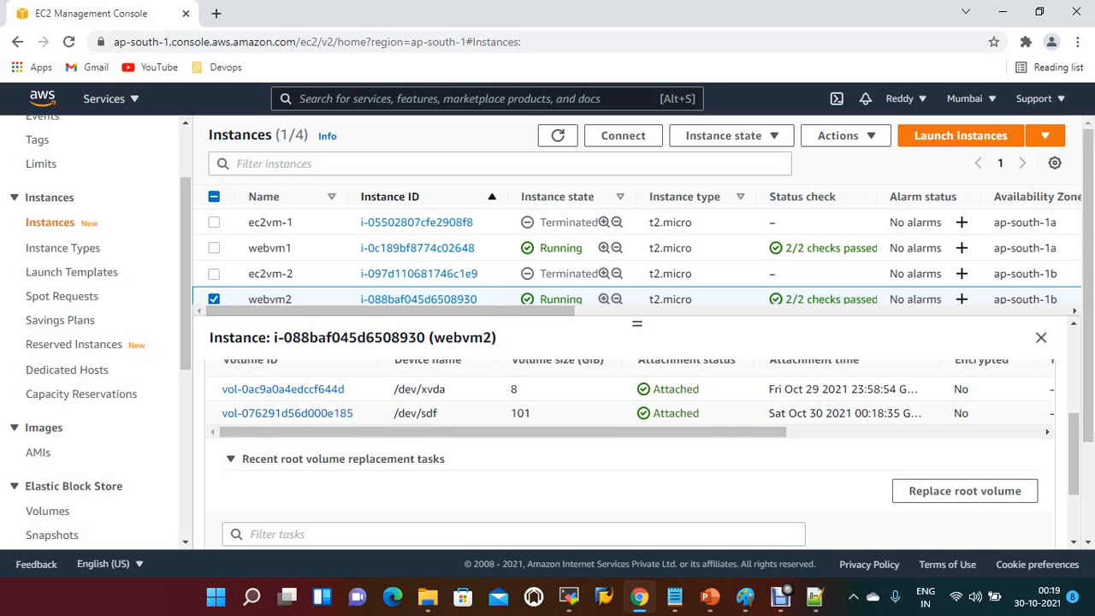
Step: Copy webvm2's public IPv4 address from its instance summary
{"action": "scroll", "coordinate": [630, 454], "scroll_direction": "up", "scroll_amount": 4}
{"action": "left_click", "coordinate": [241, 384]}
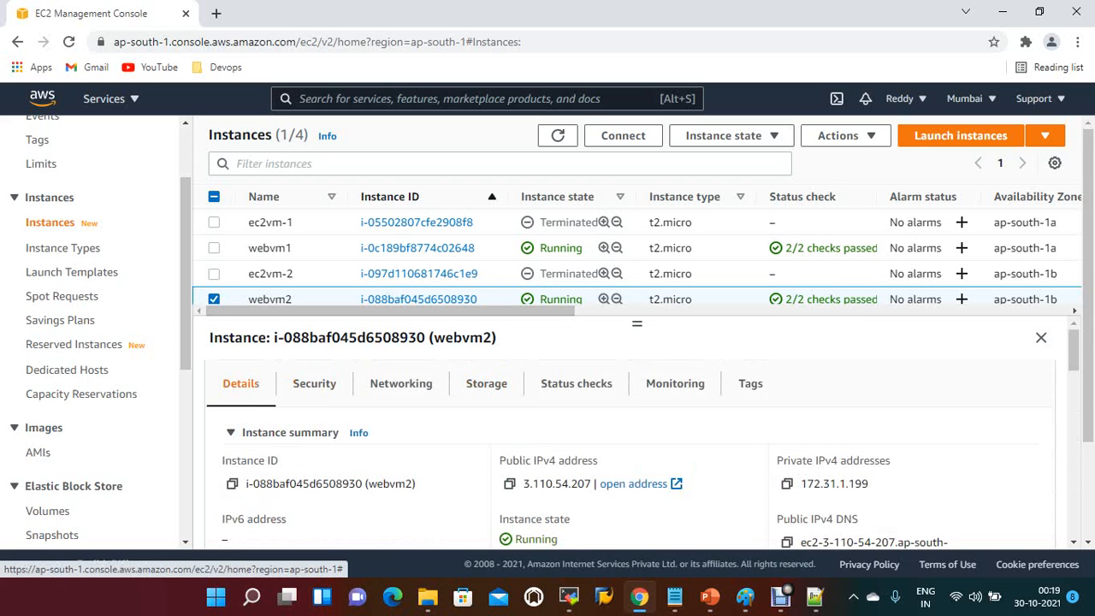
{"action": "left_click", "coordinate": [510, 484]}
Step: Switch to MobaXterm and set up a new SSH session with remote host 3.110.54.207 and username ec2-user
{"action": "mouse_move", "coordinate": [781, 597]}
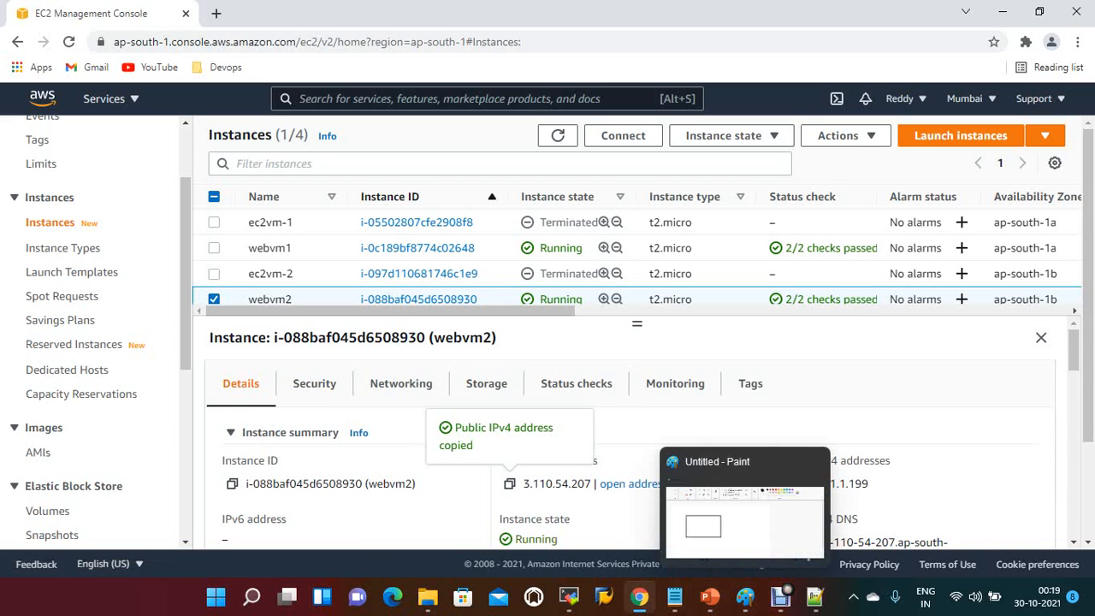
{"action": "left_click", "coordinate": [569, 597]}
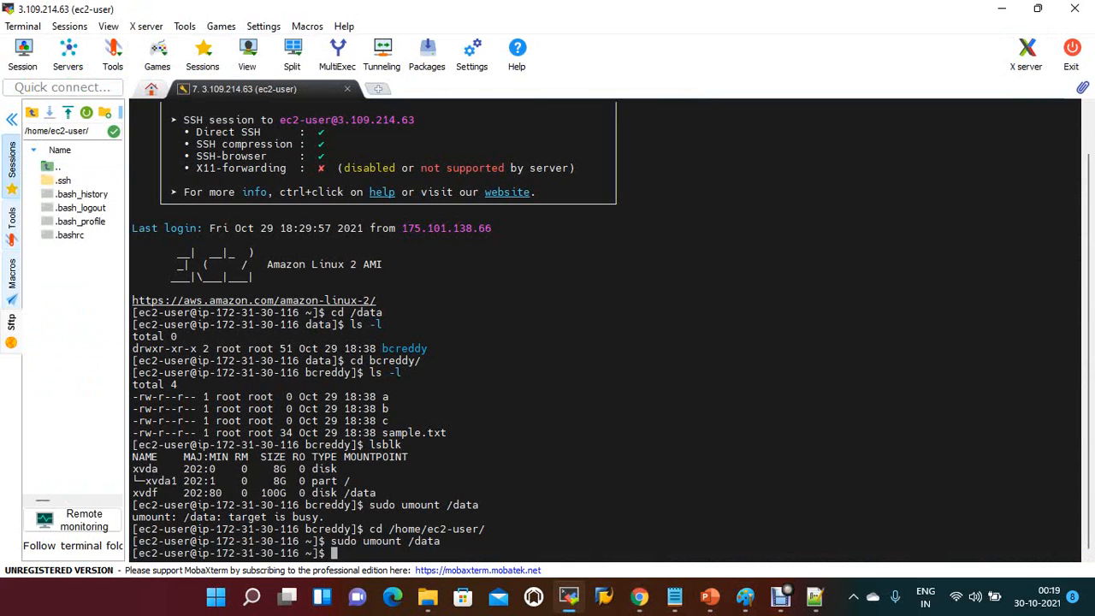
{"action": "left_click", "coordinate": [12, 119]}
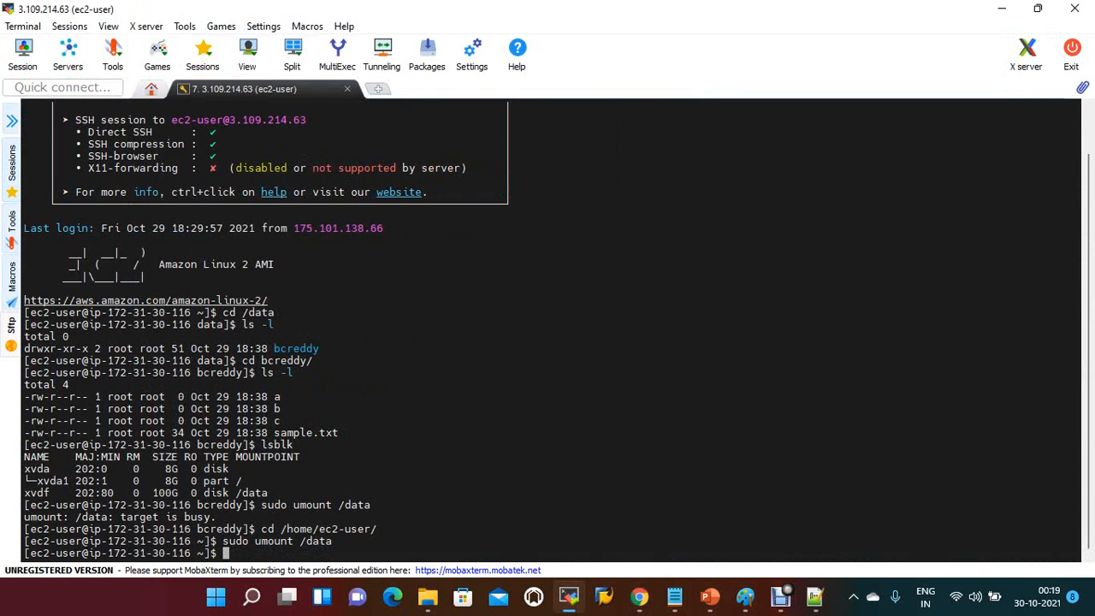
{"action": "left_click", "coordinate": [11, 121]}
{"action": "left_click", "coordinate": [22, 51]}
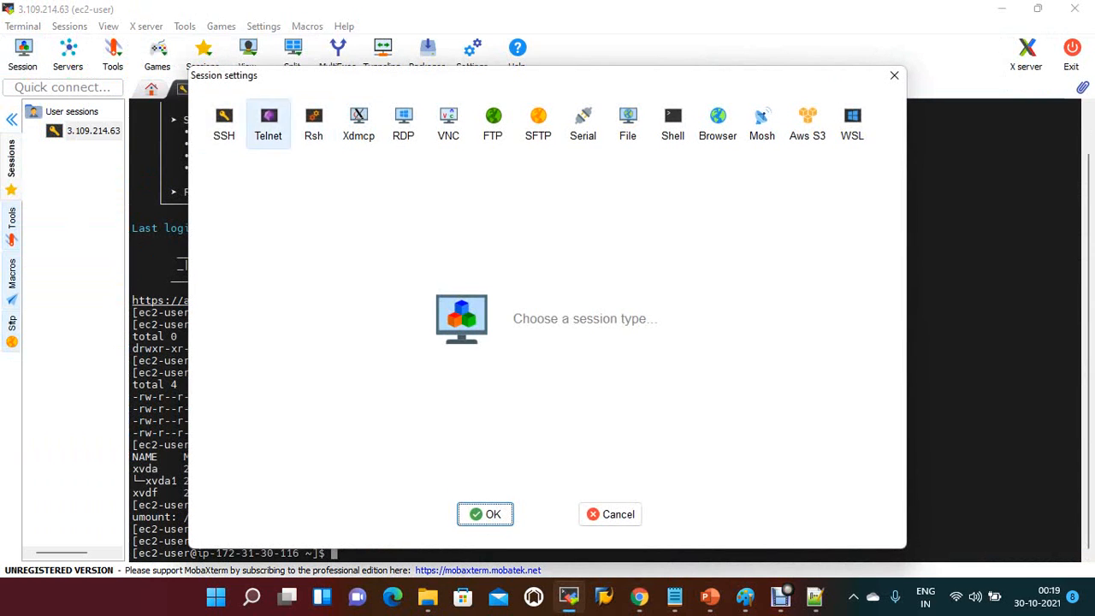
{"action": "left_click", "coordinate": [224, 124]}
{"action": "key", "text": "ctrl+v"}
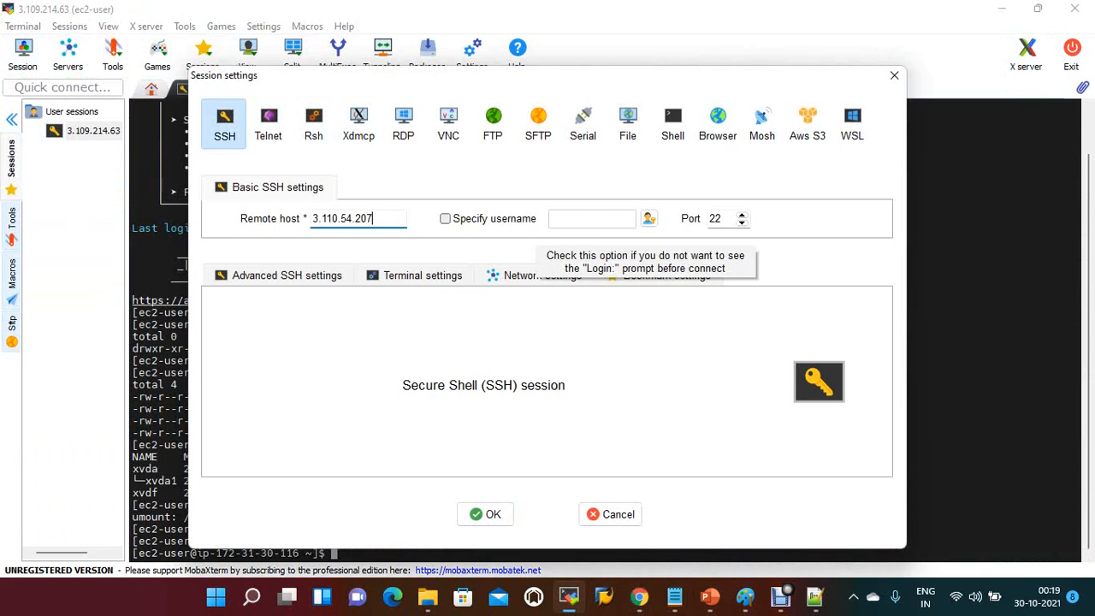
{"action": "left_click", "coordinate": [445, 218]}
{"action": "type", "text": "ec2-user"}
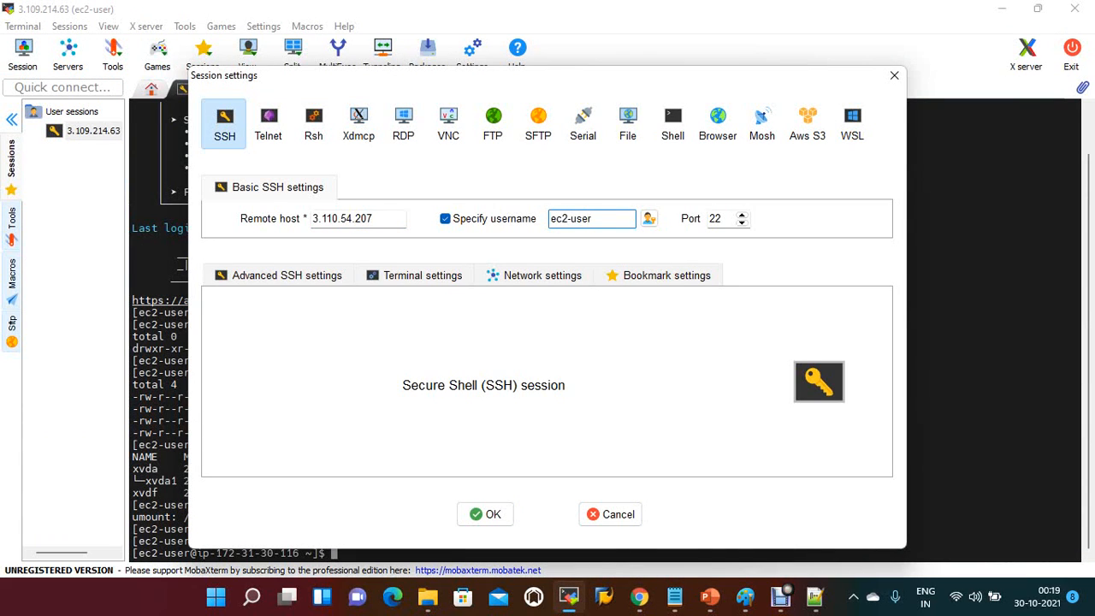
Step: Set the SSH session to use the private key devops21.pem from Downloads and open the connection
{"action": "left_click", "coordinate": [286, 276]}
{"action": "left_click", "coordinate": [266, 419]}
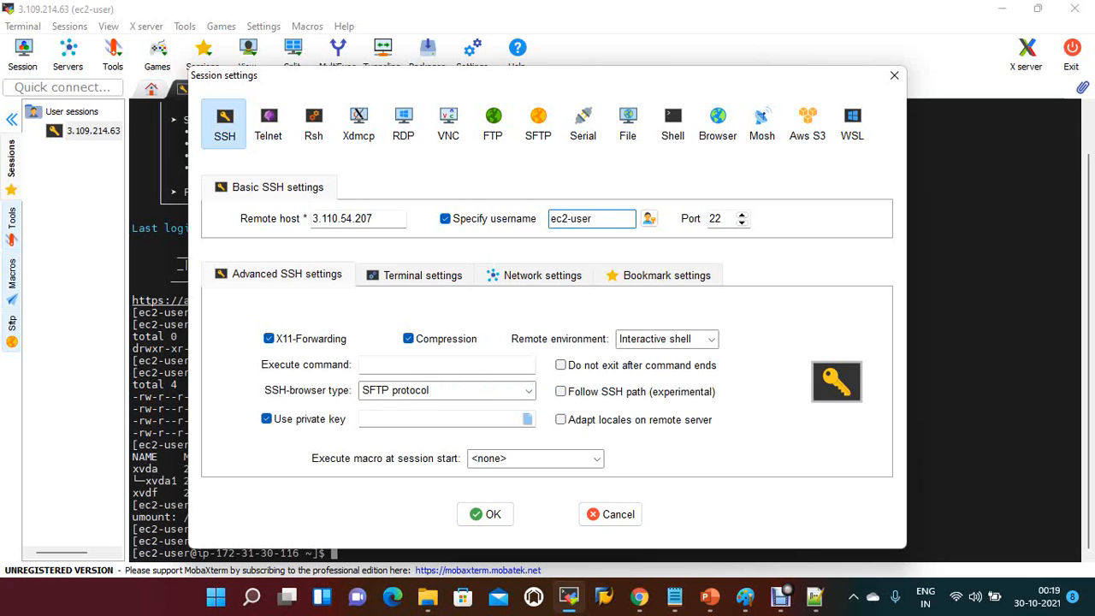
{"action": "left_click", "coordinate": [527, 419]}
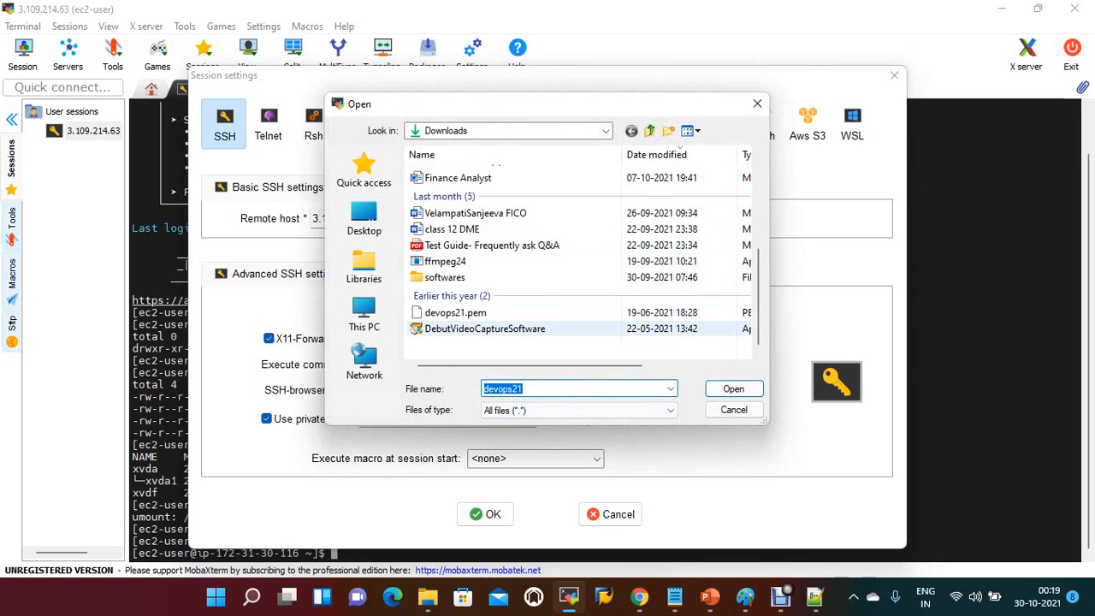
{"action": "left_click", "coordinate": [500, 313]}
{"action": "key", "text": "Return"}
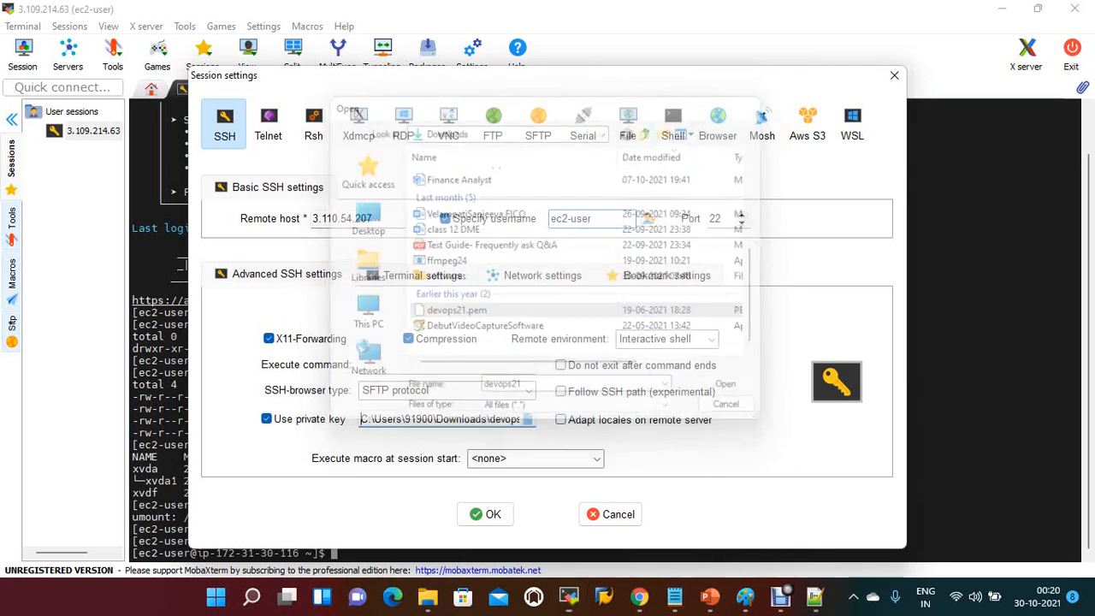
{"action": "left_click", "coordinate": [485, 514]}
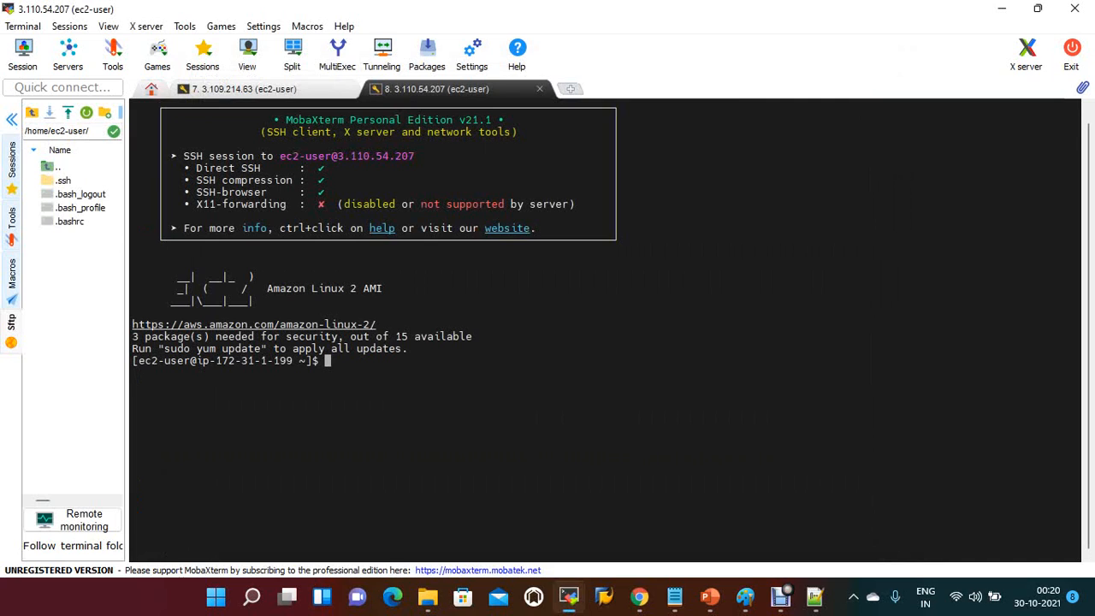
Step: List webvm2's block devices with lsblk and identify the attached xvdf disk
{"action": "type", "text": "lsblk"}
{"action": "key", "text": "Return"}
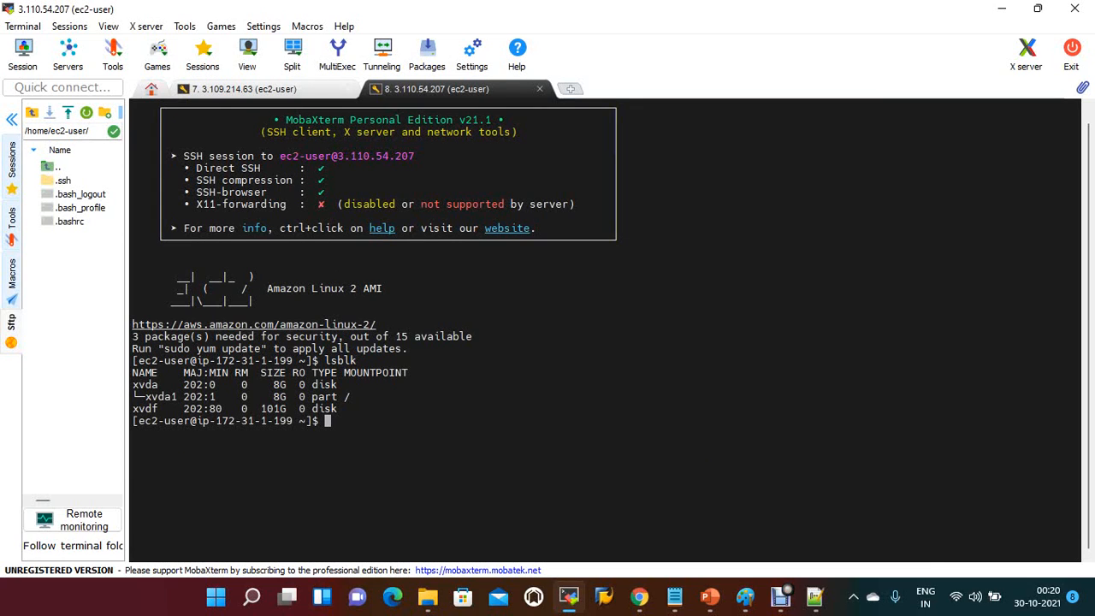
{"action": "double_click", "coordinate": [146, 409]}
Step: Create the mount directory /data with sudo mkdir
{"action": "type", "text": "sudo mou"}
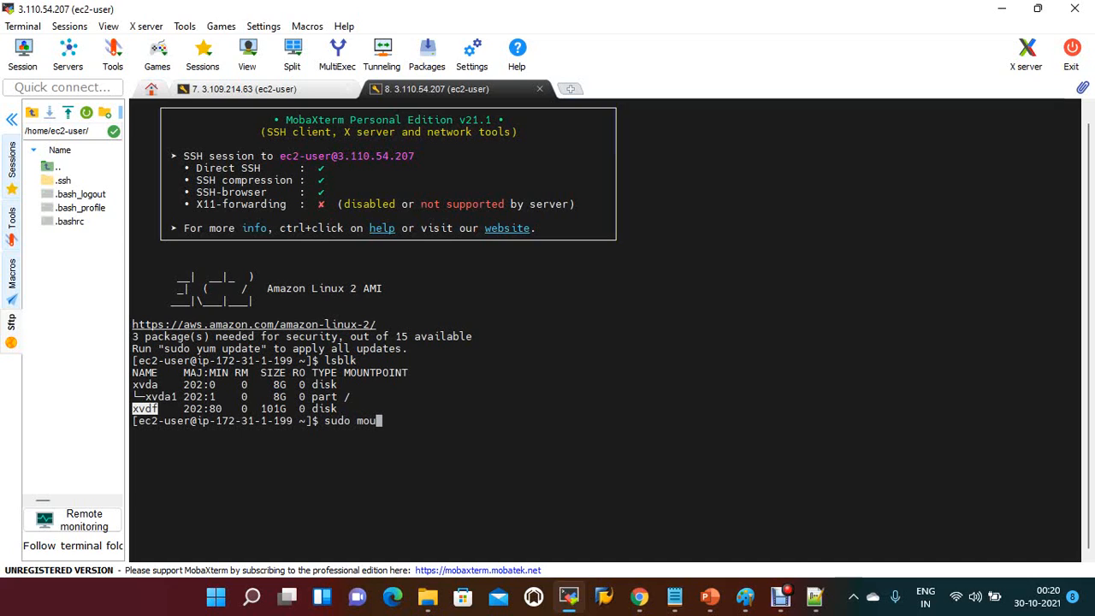
{"action": "type", "text": "nt "}
{"action": "type", "text": "/data"}
{"action": "key", "text": "BackSpace"}
{"action": "key", "text": "BackSpace"}
{"action": "key", "text": "BackSpace"}
{"action": "key", "text": "BackSpace"}
{"action": "key", "text": "BackSpace"}
{"action": "key", "text": "BackSpace"}
{"action": "key", "text": "BackSpace"}
{"action": "key", "text": "BackSpace"}
{"action": "key", "text": "BackSpace"}
{"action": "key", "text": "BackSpace"}
{"action": "type", "text": "kdir /data"}
{"action": "key", "text": "Return"}
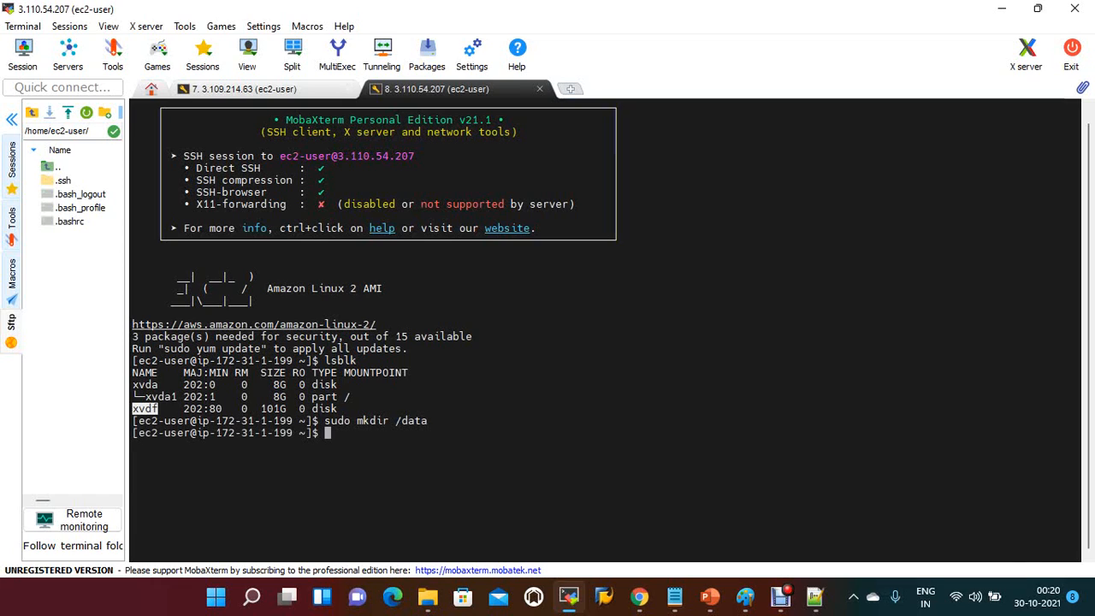
Step: Mount the /dev/xvdf volume on the /data directory with sudo mount
{"action": "type", "text": "sudo mount xvdf"}
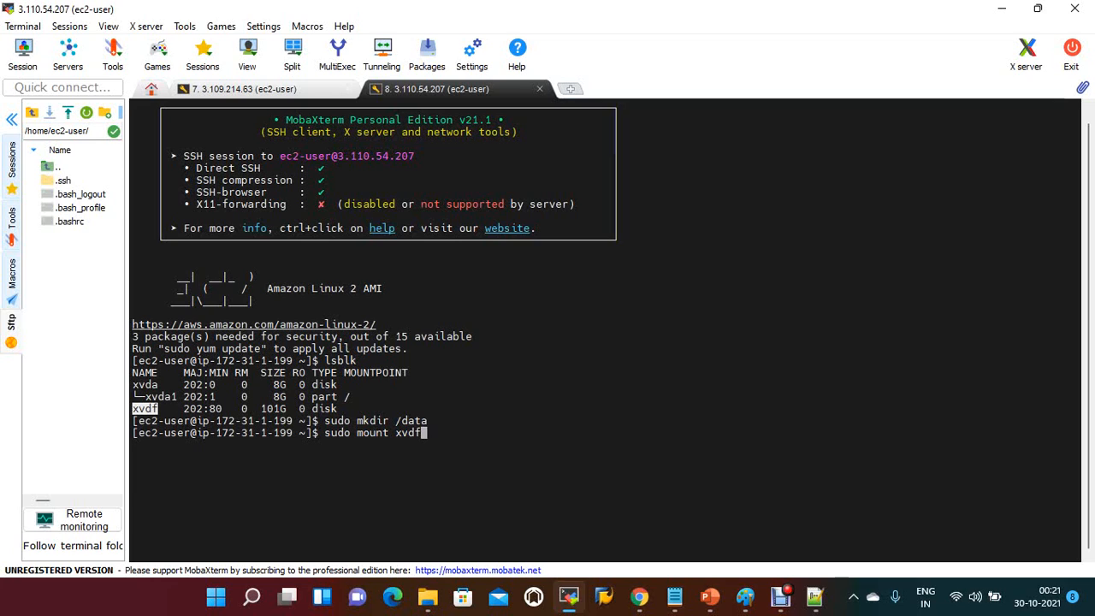
{"action": "key", "text": "Left"}
{"action": "key", "text": "Left"}
{"action": "key", "text": "Left"}
{"action": "key", "text": "Left"}
{"action": "type", "text": "/dev/"}
{"action": "key", "text": "Right"}
{"action": "key", "text": "Right"}
{"action": "key", "text": "Right"}
{"action": "key", "text": "Right"}
{"action": "type", "text": "/data"}
{"action": "key", "text": "Return"}
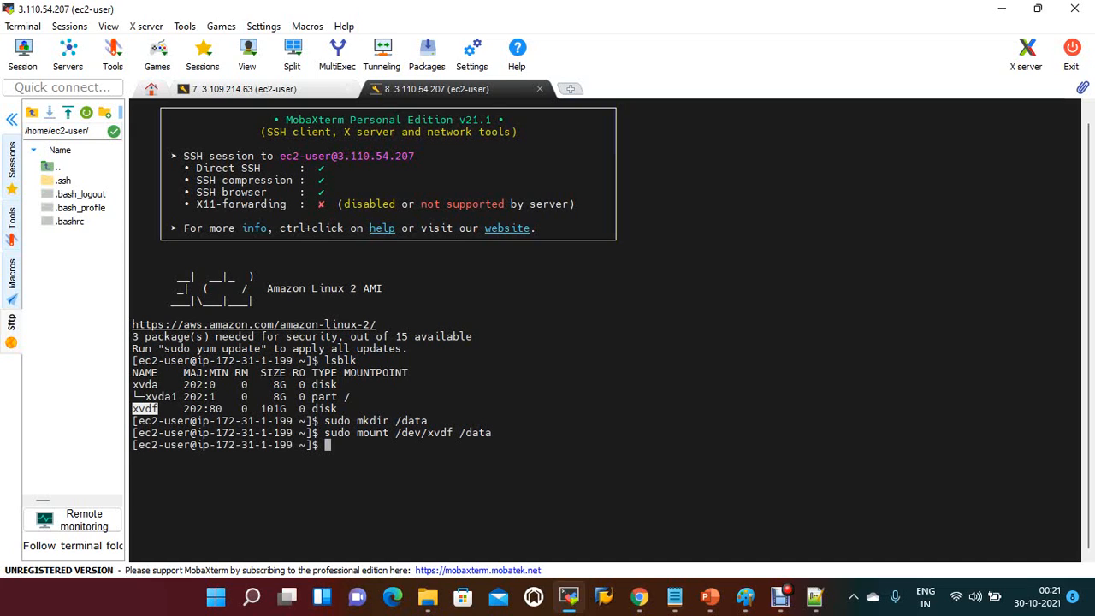
Step: Change to the /data directory and list the contents of the mounted volume
{"action": "type", "text": "cd /data"}
{"action": "key", "text": "Return"}
{"action": "type", "text": "ls"}
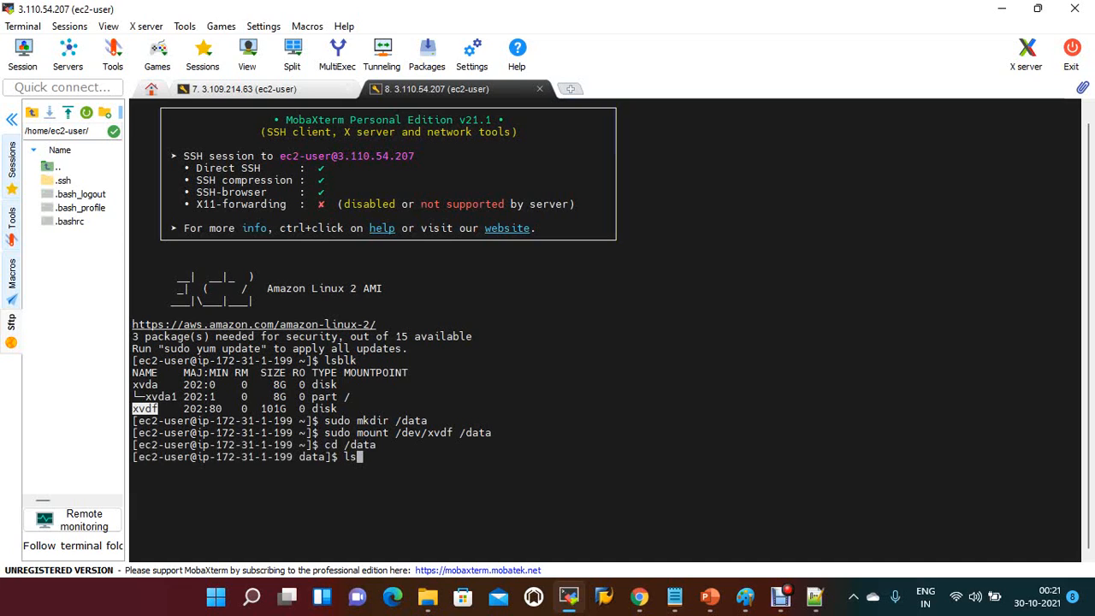
{"action": "key", "text": "Return"}
Step: Move into the directory stored on the mounted volume and list its files in long format with ls -l
{"action": "type", "text": "cd bc"}
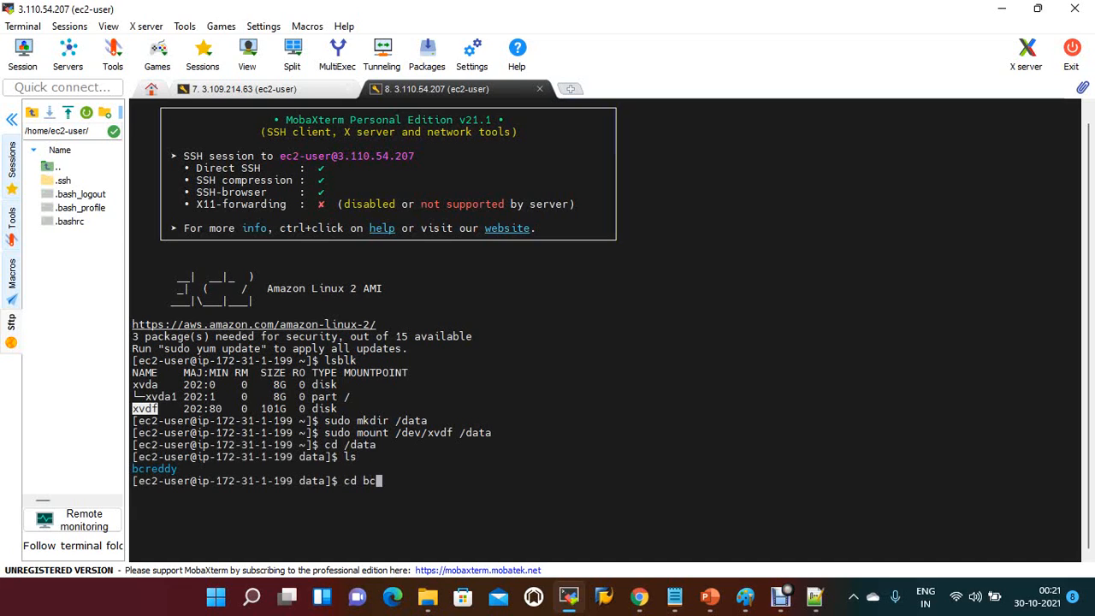
{"action": "key", "text": "Tab"}
{"action": "key", "text": "Return"}
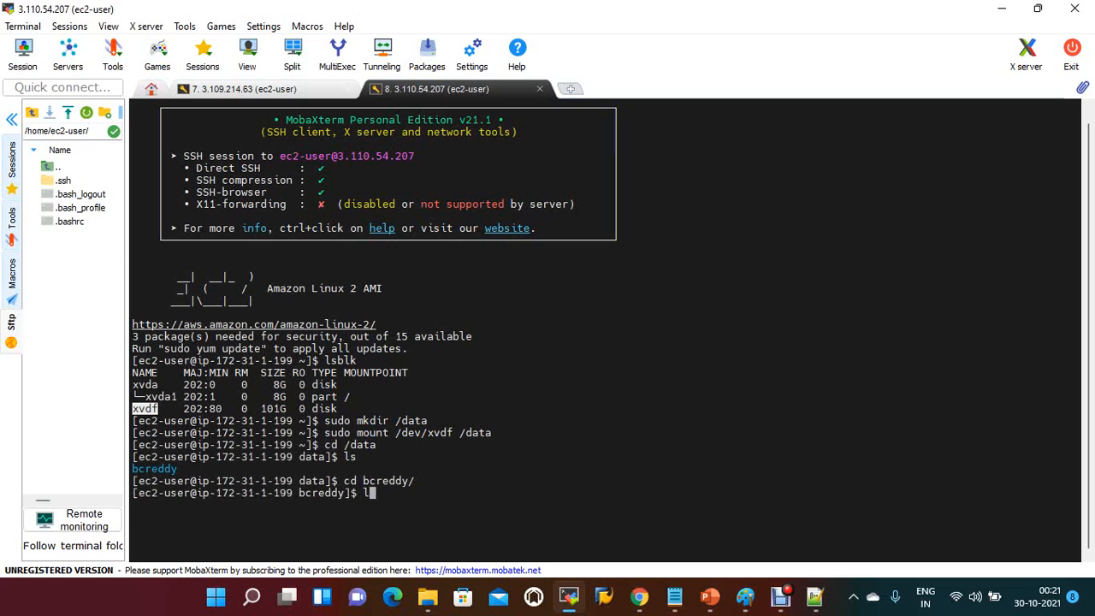
{"action": "type", "text": "ls -l"}
{"action": "key", "text": "Return"}
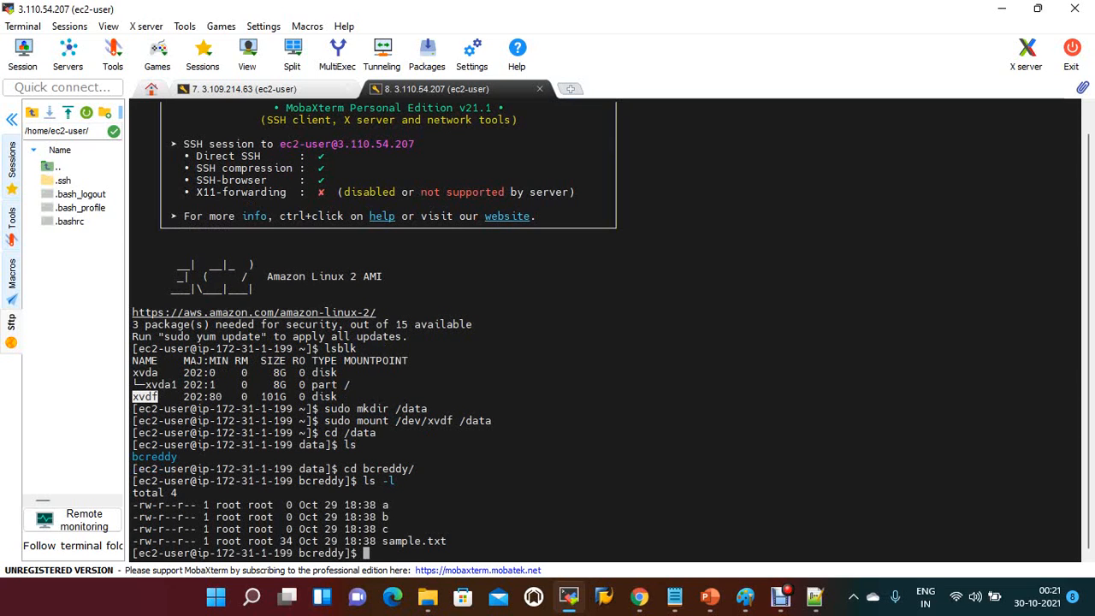
Step: Display the contents of sample.txt with cat to check the restored data
{"action": "type", "text": "cat sa"}
{"action": "key", "text": "Tab"}
{"action": "key", "text": "Return"}
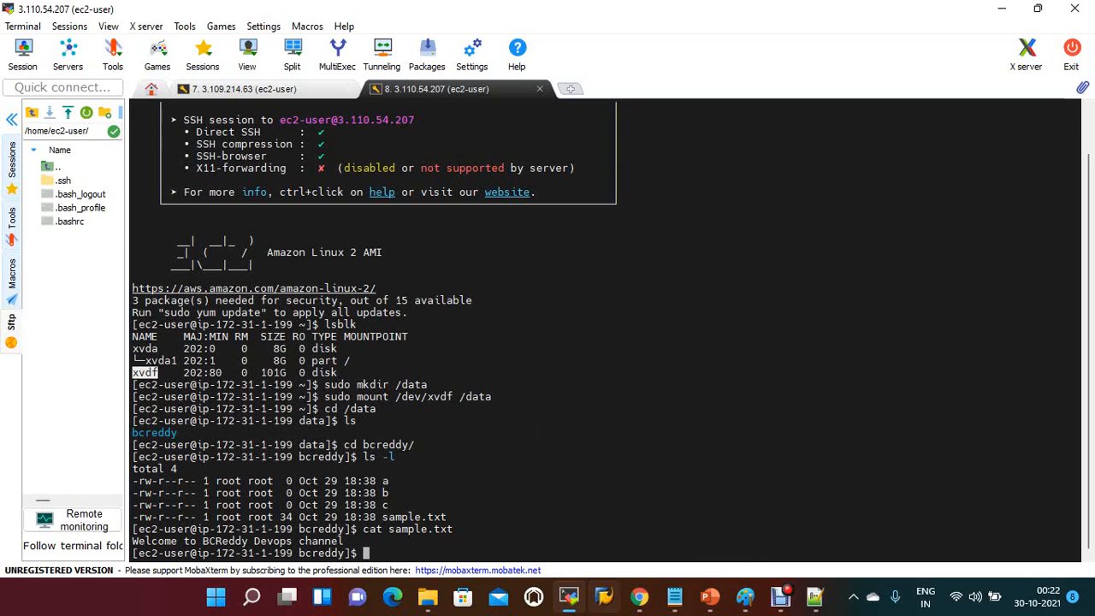
Step: Switch to the AWS_EBS presentation in PowerPoint and go back through the slides to the title slide
{"action": "left_click", "coordinate": [710, 596]}
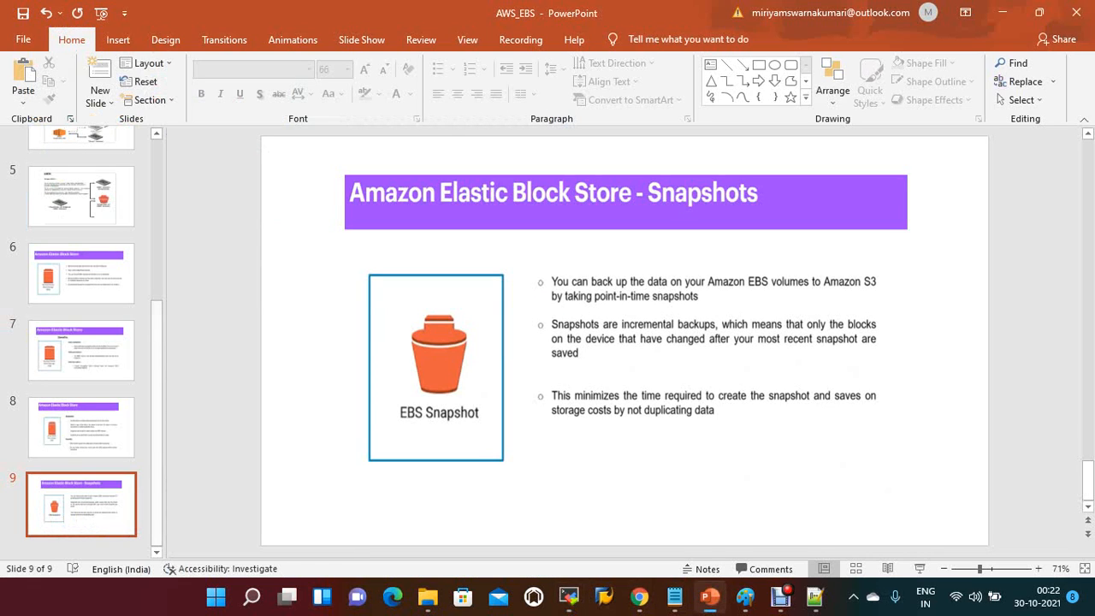
{"action": "key", "text": "Up"}
{"action": "key", "text": "Up"}
{"action": "key", "text": "Up"}
{"action": "key", "text": "Up"}
{"action": "key", "text": "Up"}
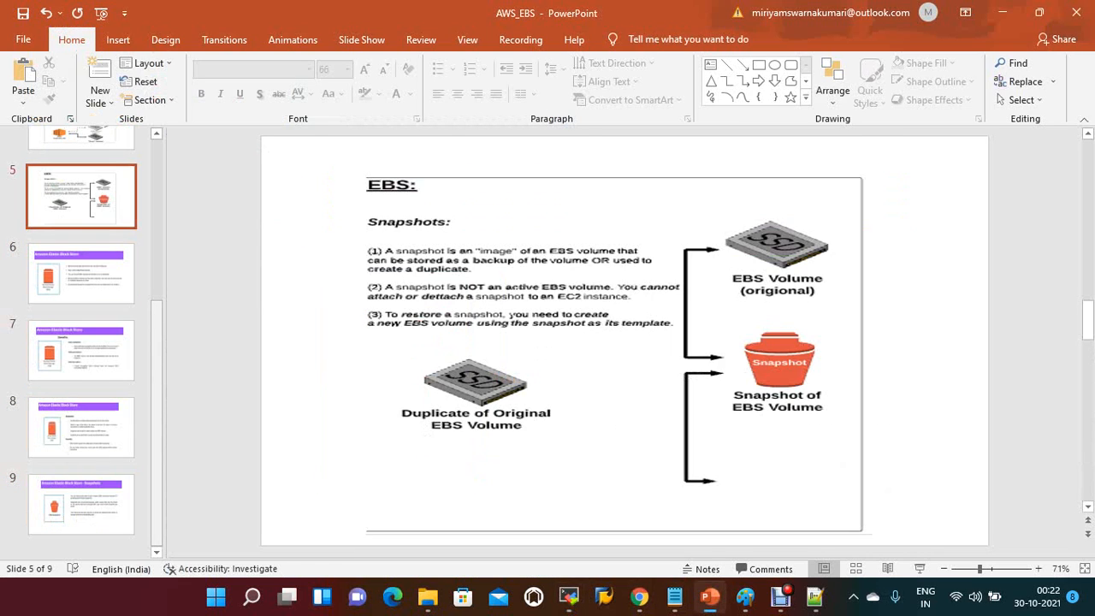
{"action": "key", "text": "Up"}
{"action": "key", "text": "Up"}
{"action": "key", "text": "Up"}
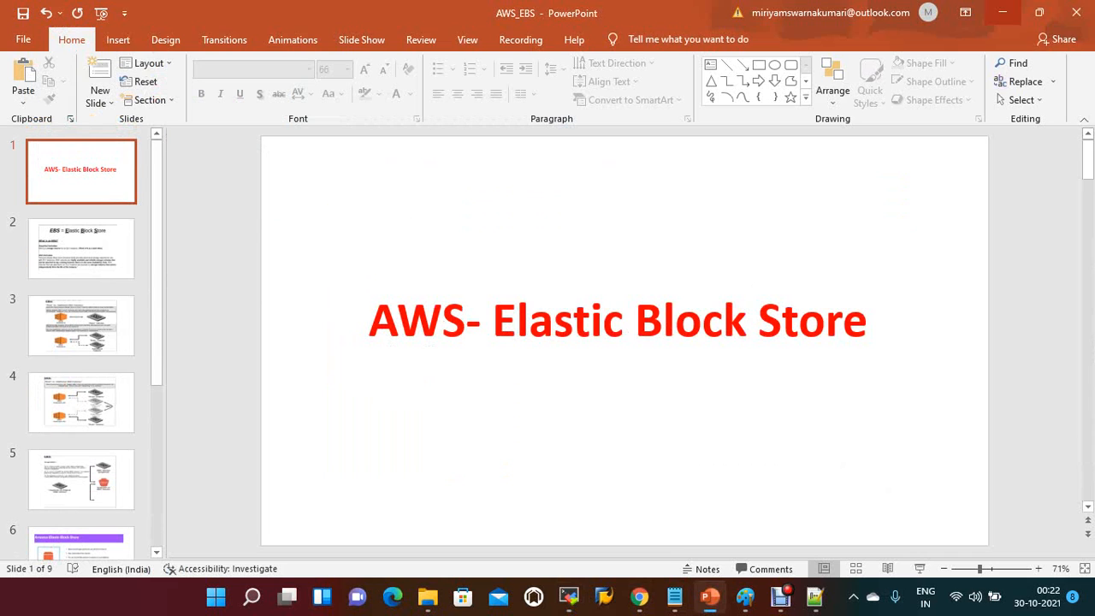
{"action": "key", "text": "alt+Tab"}
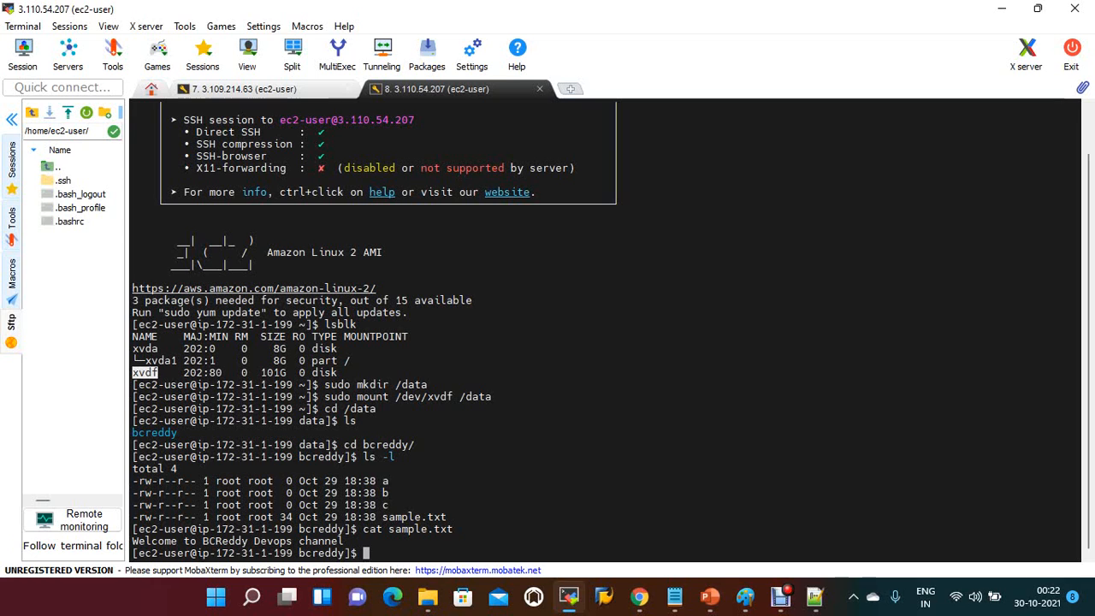
{"action": "left_click", "coordinate": [780, 597]}
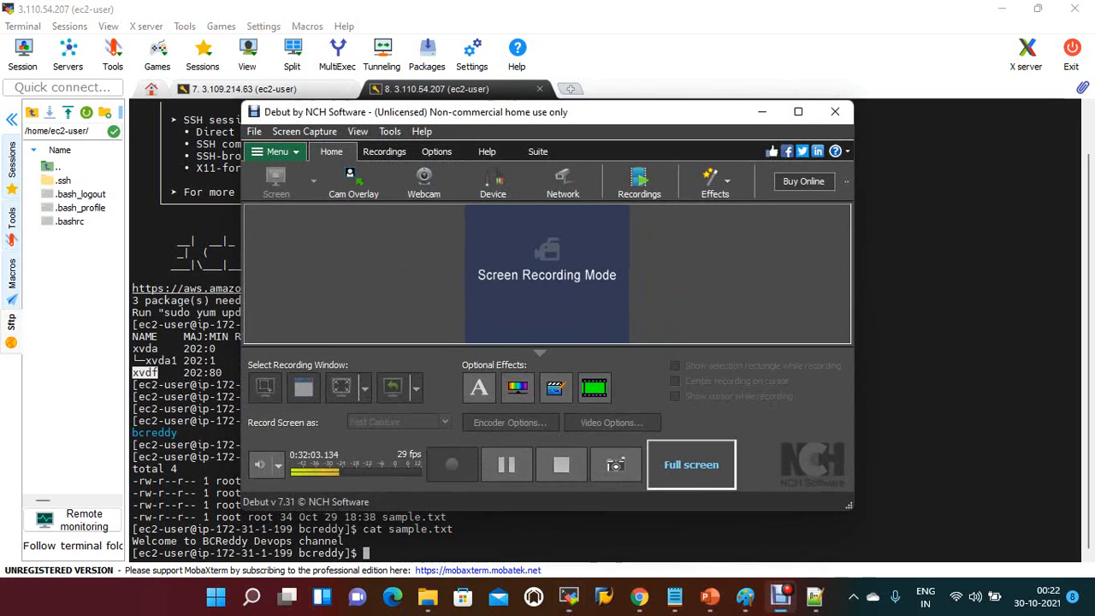